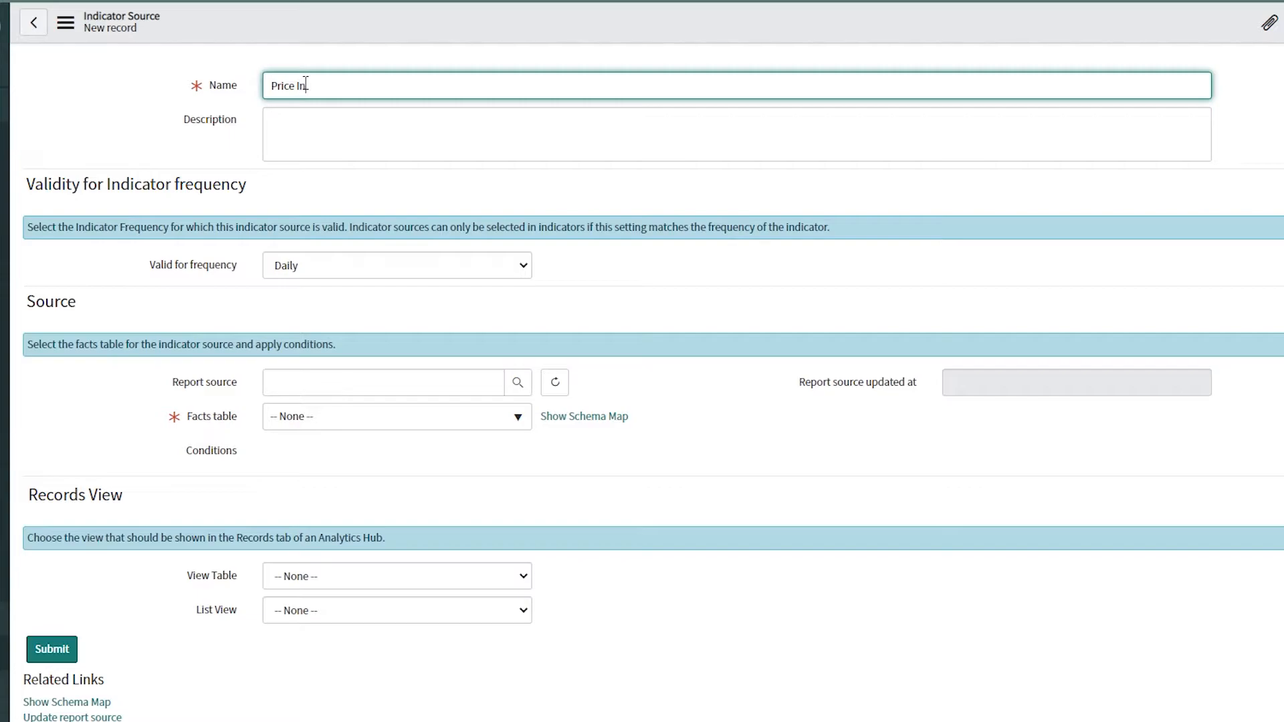
# Name the new indicator source Price Indicator Source and select Crypto [x_314719_cryptoana_crypto] as its facts table
pyautogui.write('Source')
pyautogui.click(635, 289)
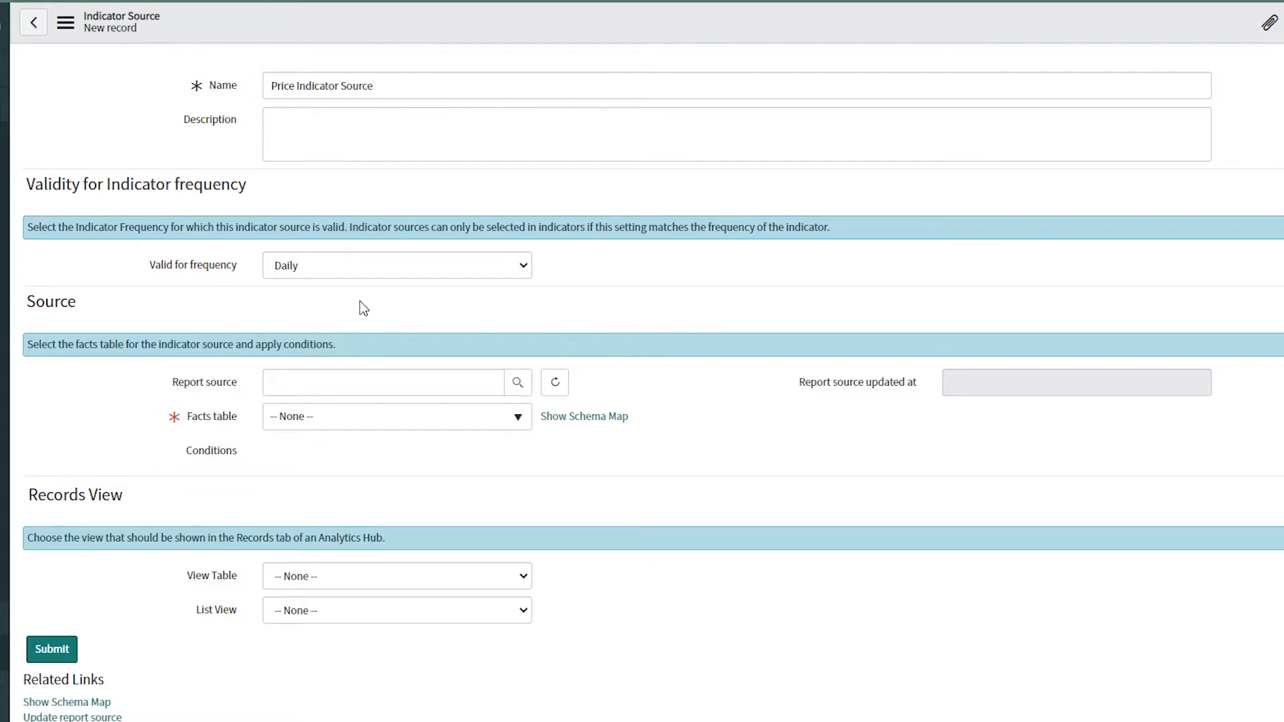
pyautogui.click(365, 431)
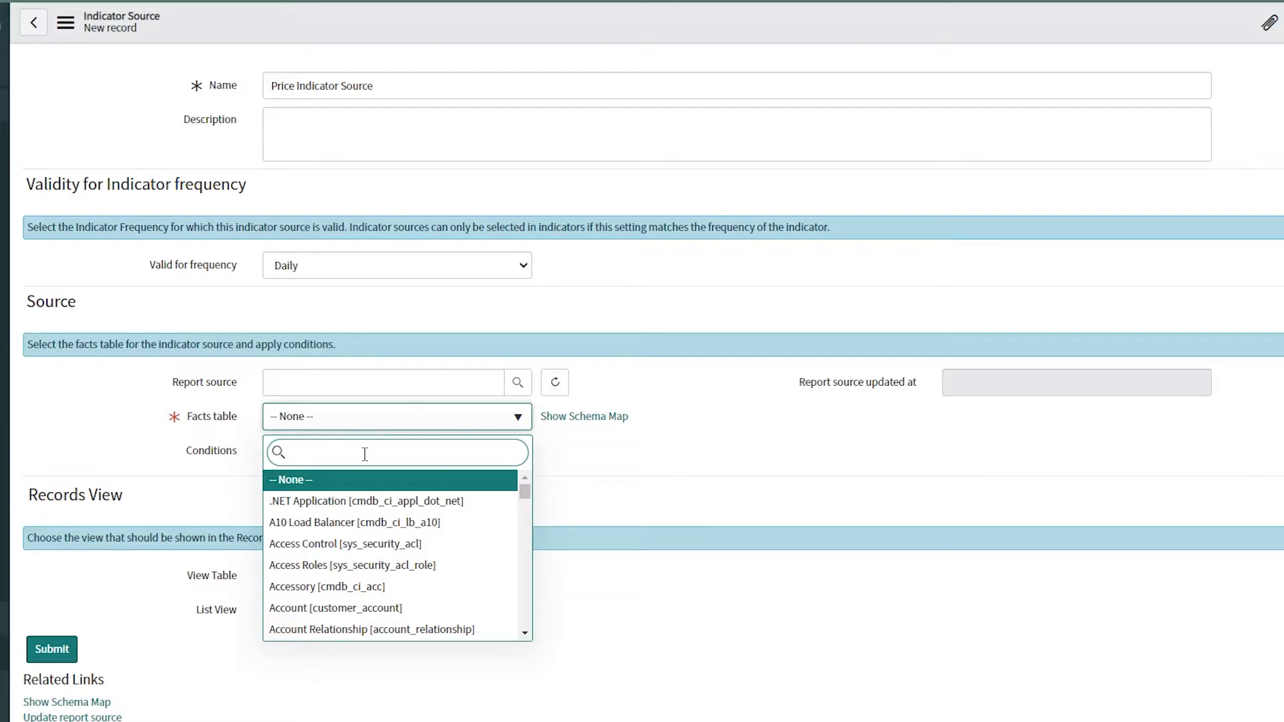
pyautogui.write('cryp')
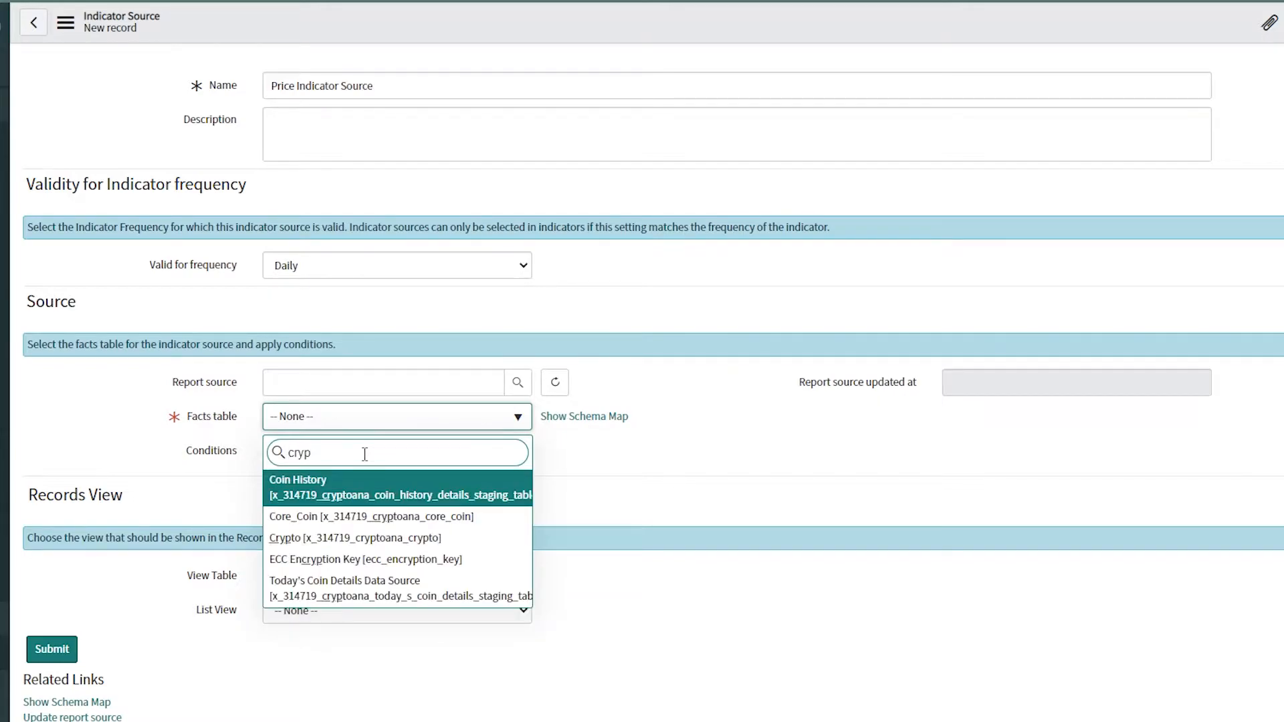
pyautogui.click(336, 539)
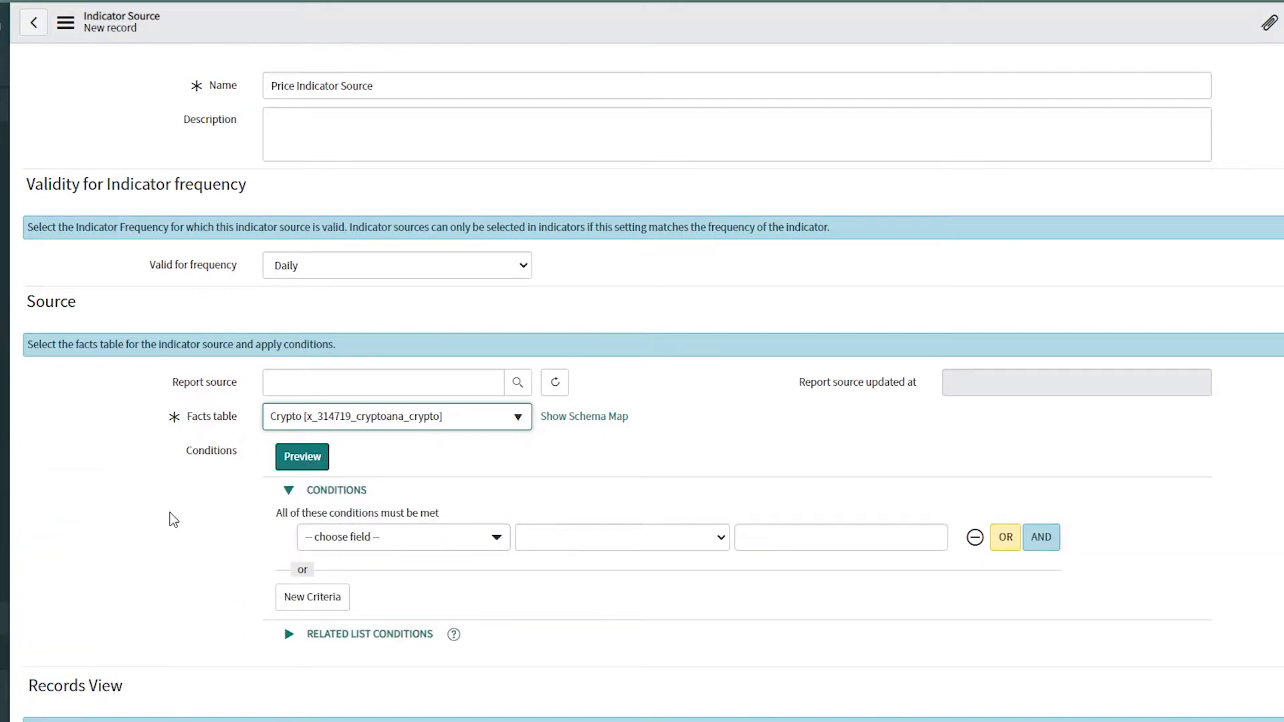
# Restrict the indicator source to records Created on Today, and submit it after previewing the matching records
pyautogui.click(428, 545)
pyautogui.click(364, 634)
pyautogui.click(805, 543)
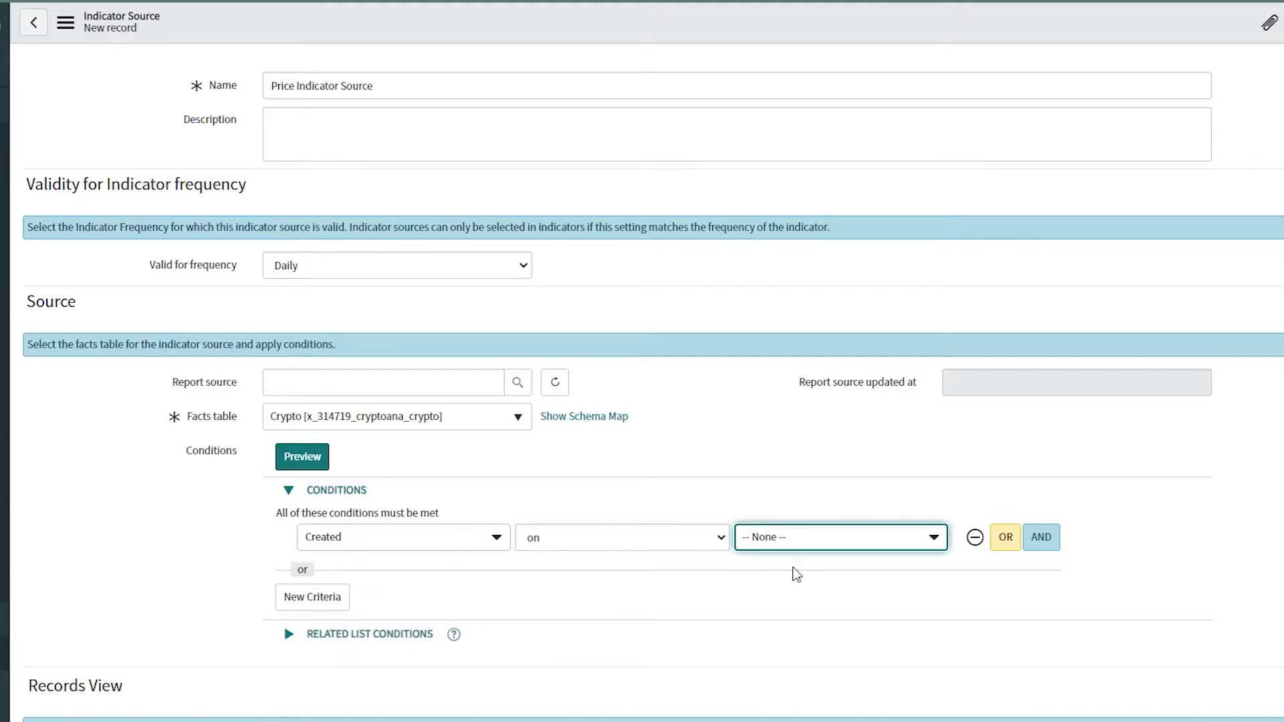
pyautogui.scroll(-1, 651, 599)
pyautogui.click(646, 519)
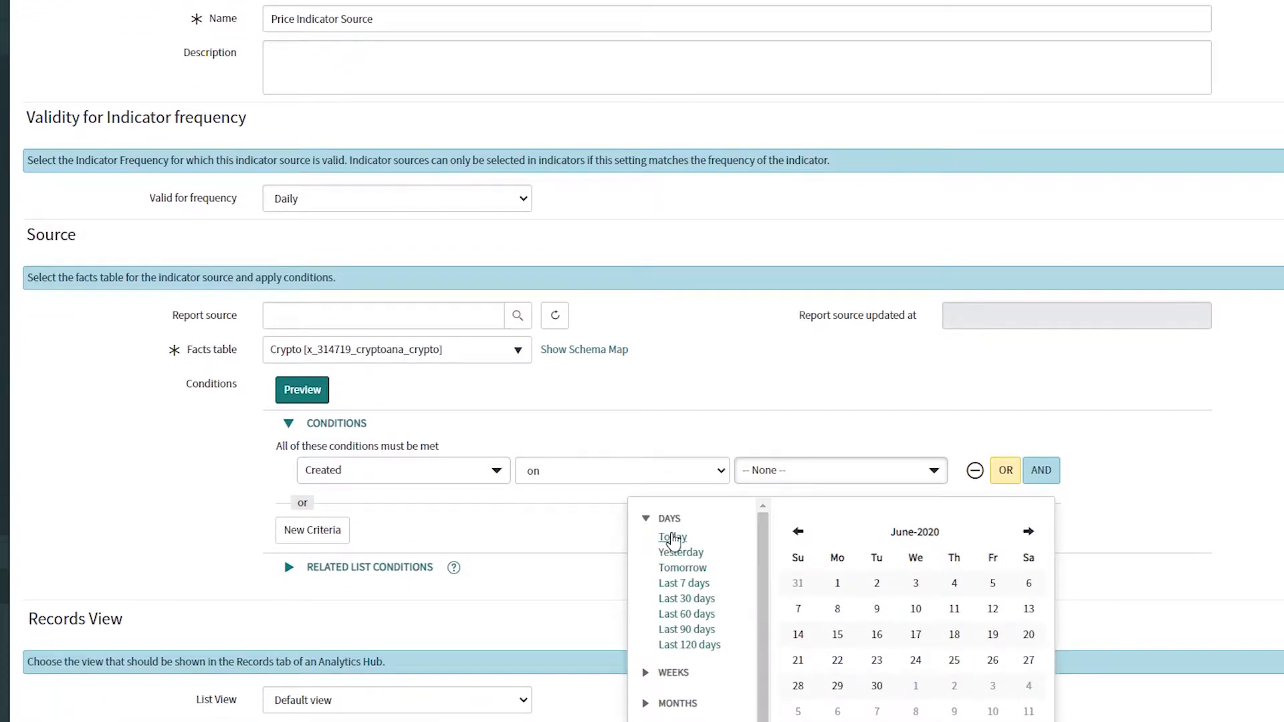
pyautogui.click(669, 528)
pyautogui.scroll(-1, 696, 439)
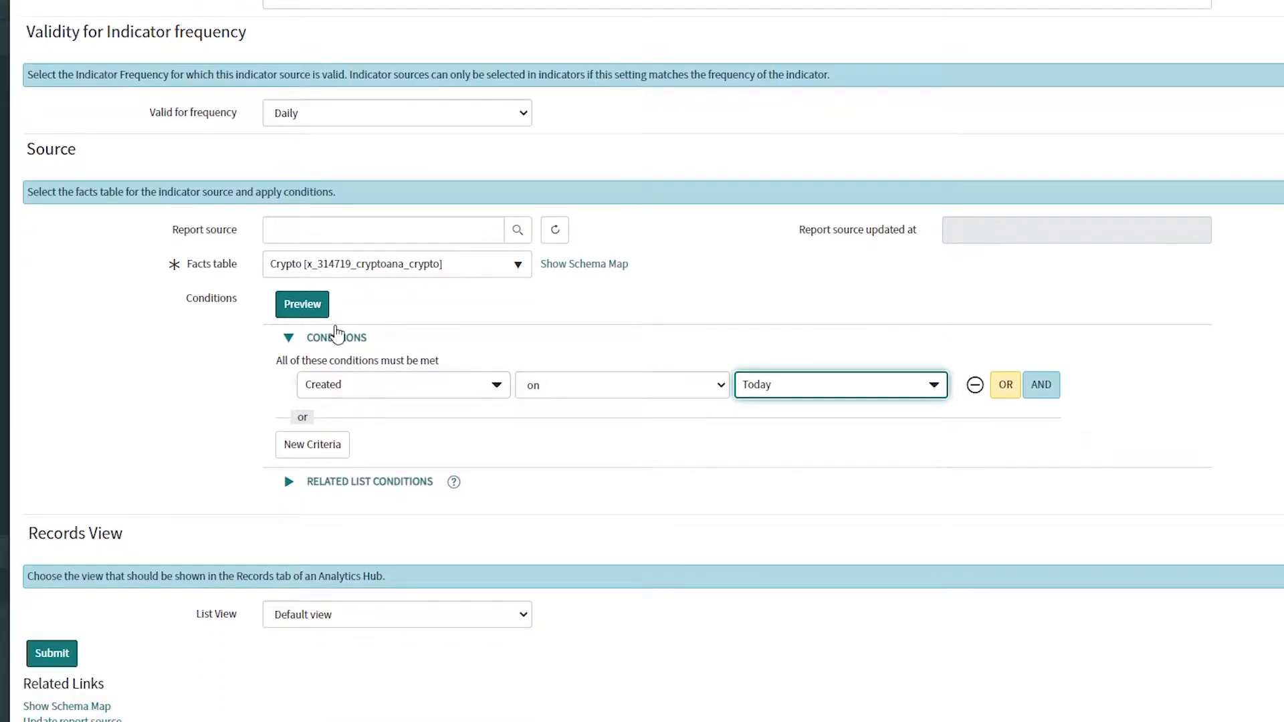
pyautogui.click(303, 304)
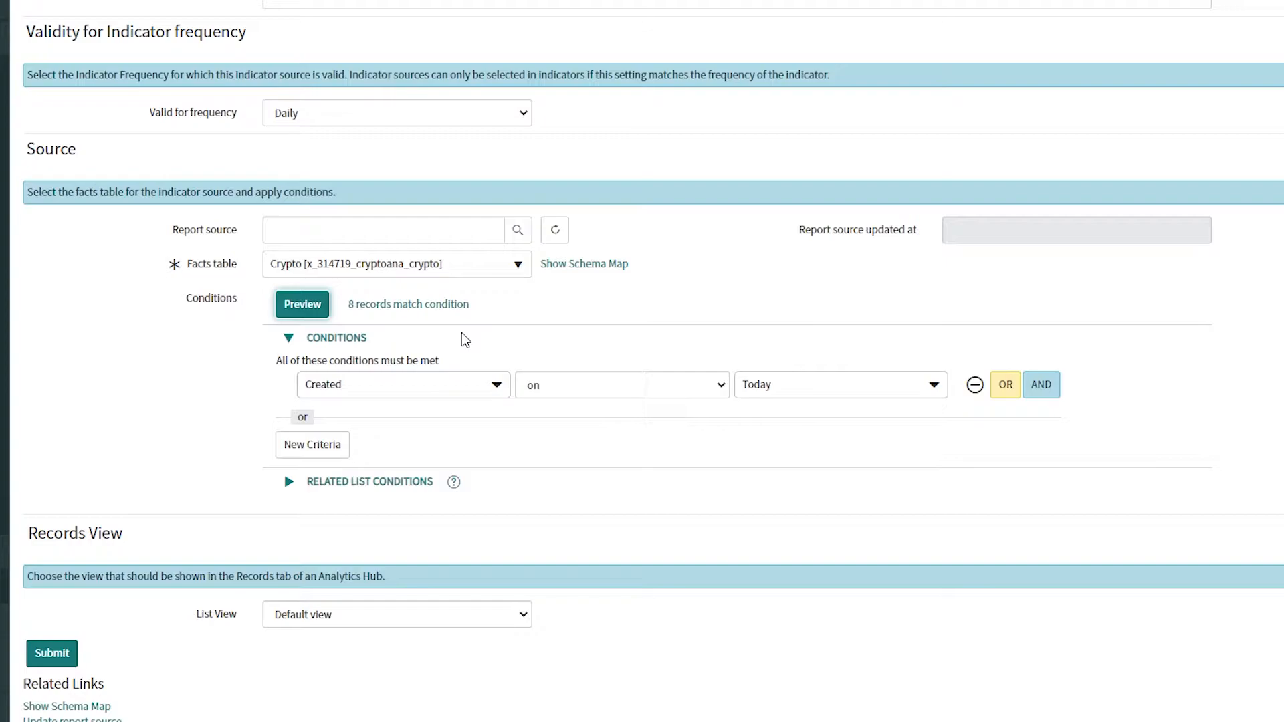
pyautogui.click(51, 653)
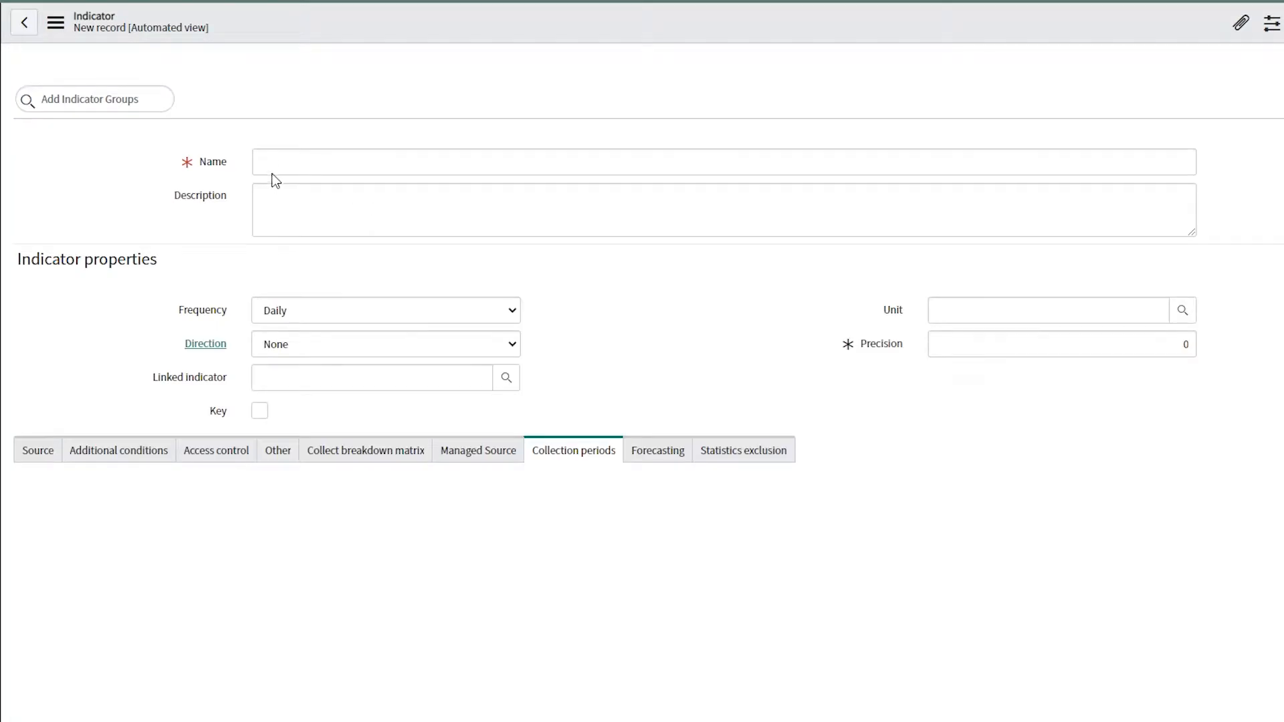
# Name the new automated indicator Price Indicator and set its unit to $
pyautogui.click(274, 161)
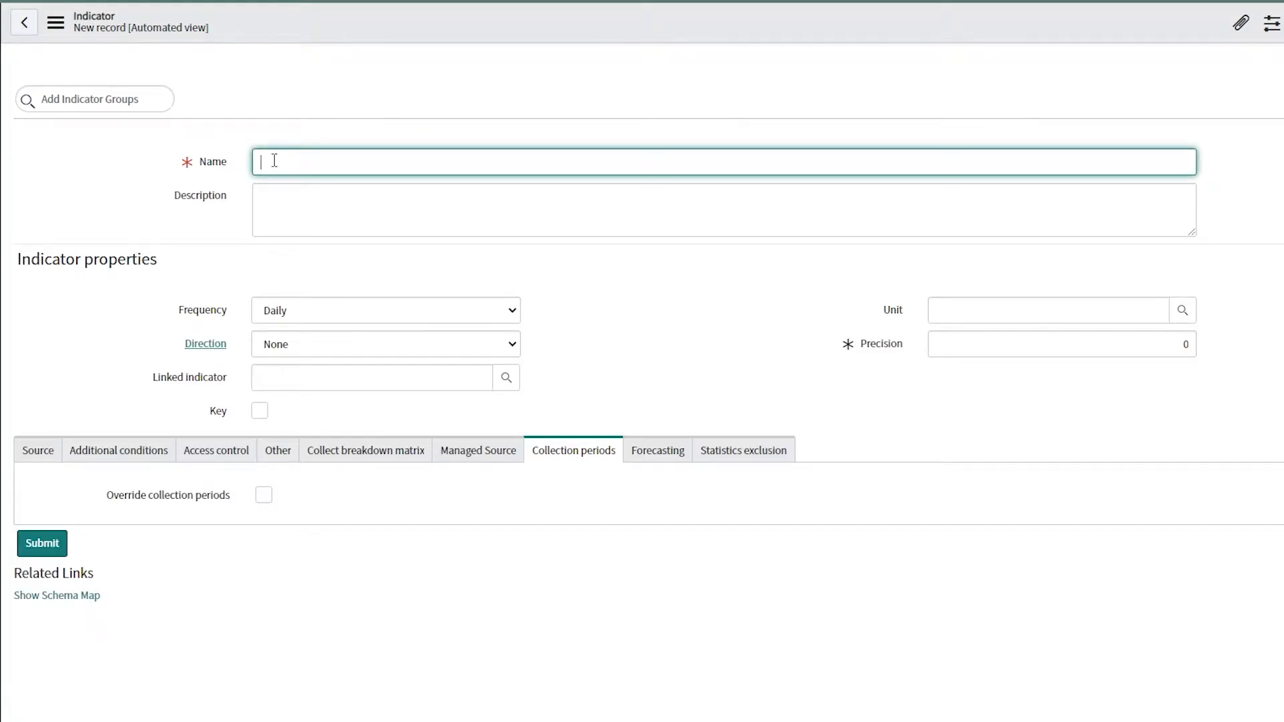
pyautogui.write('Pride Indicator')
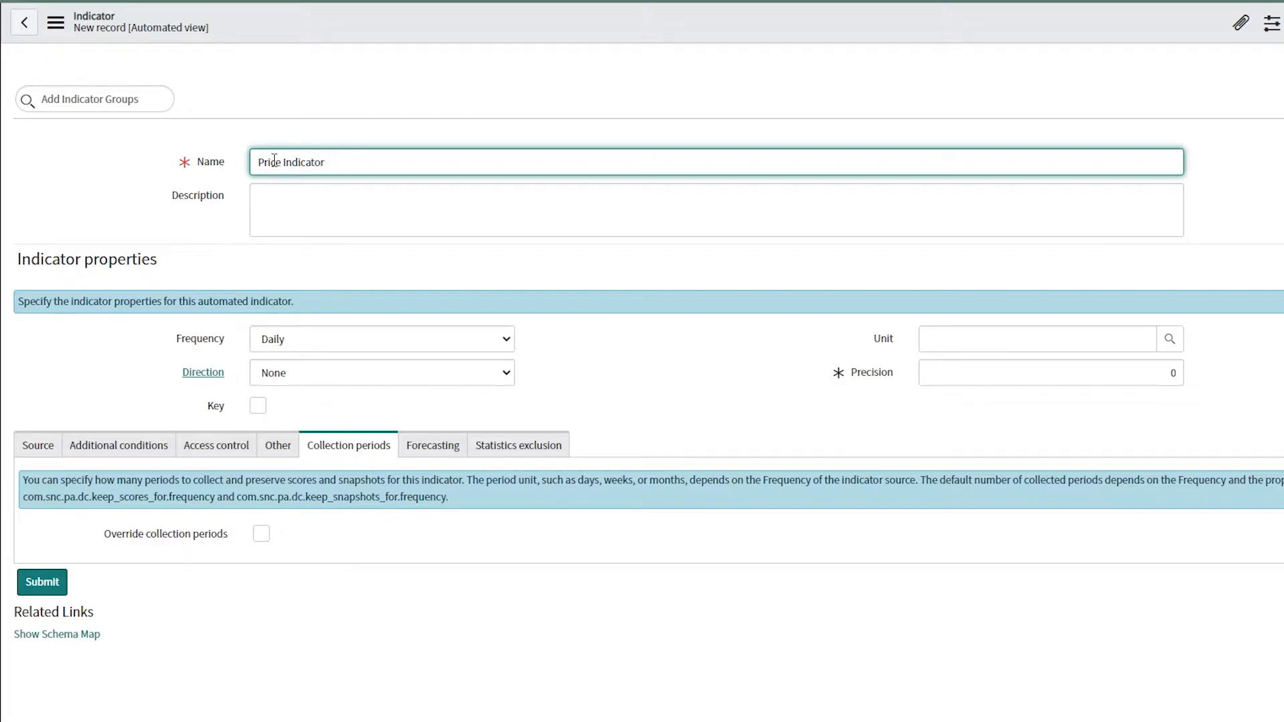
pyautogui.click(693, 328)
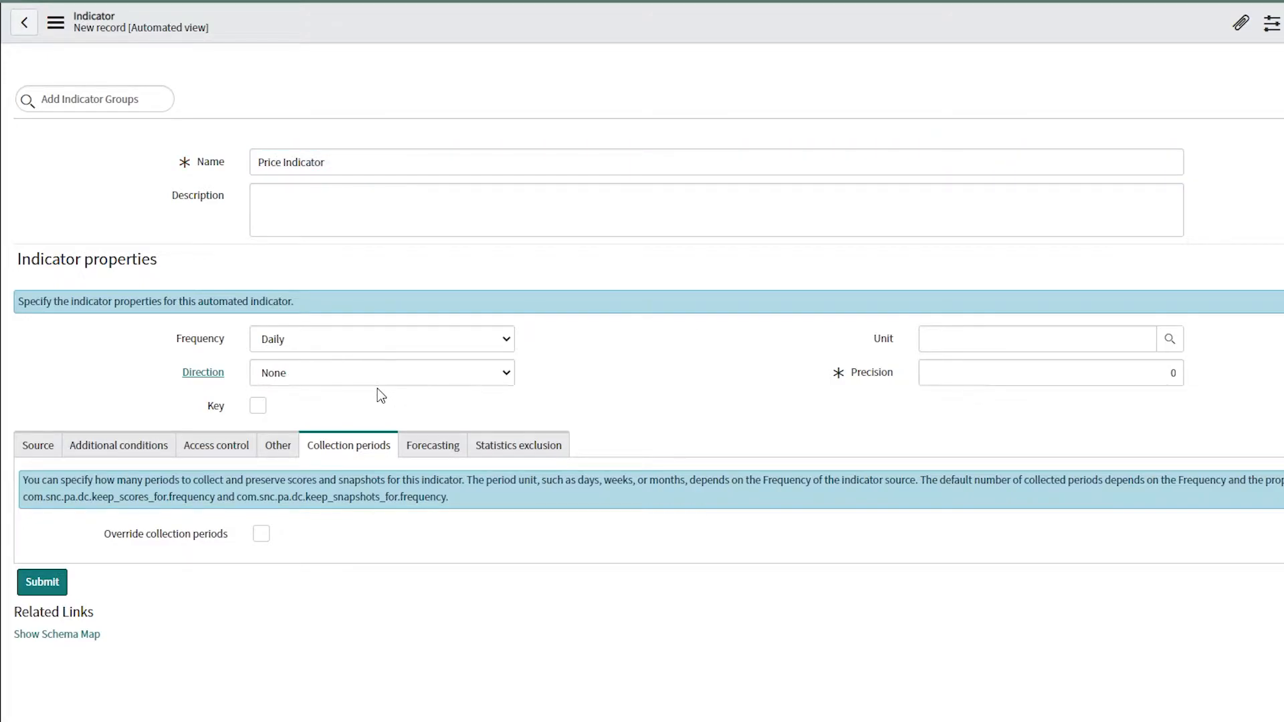
pyautogui.click(927, 339)
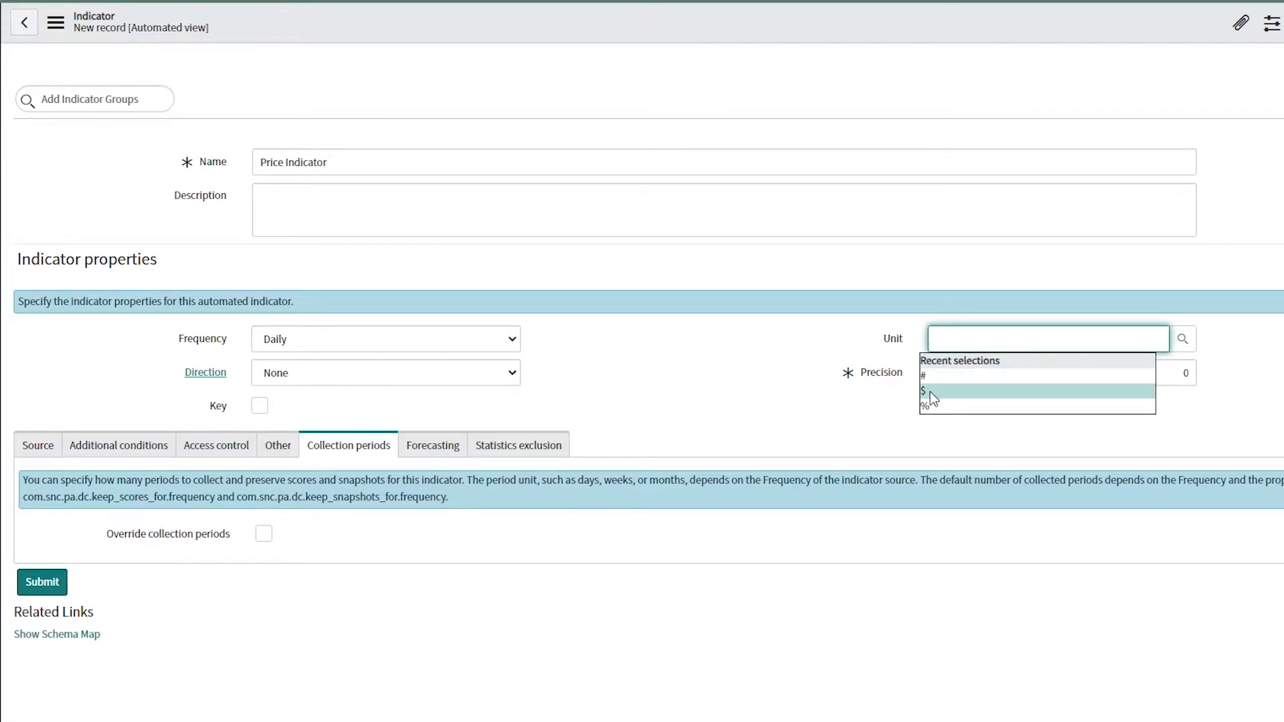
pyautogui.click(928, 392)
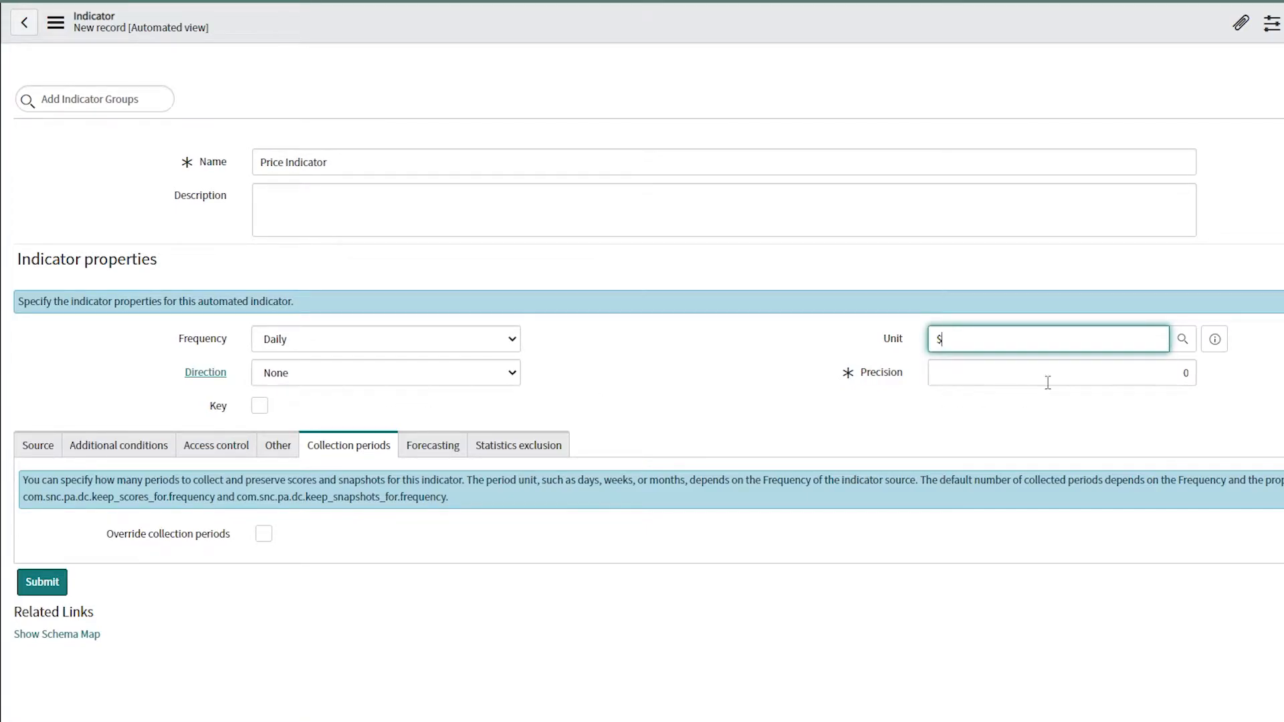
pyautogui.click(1185, 368)
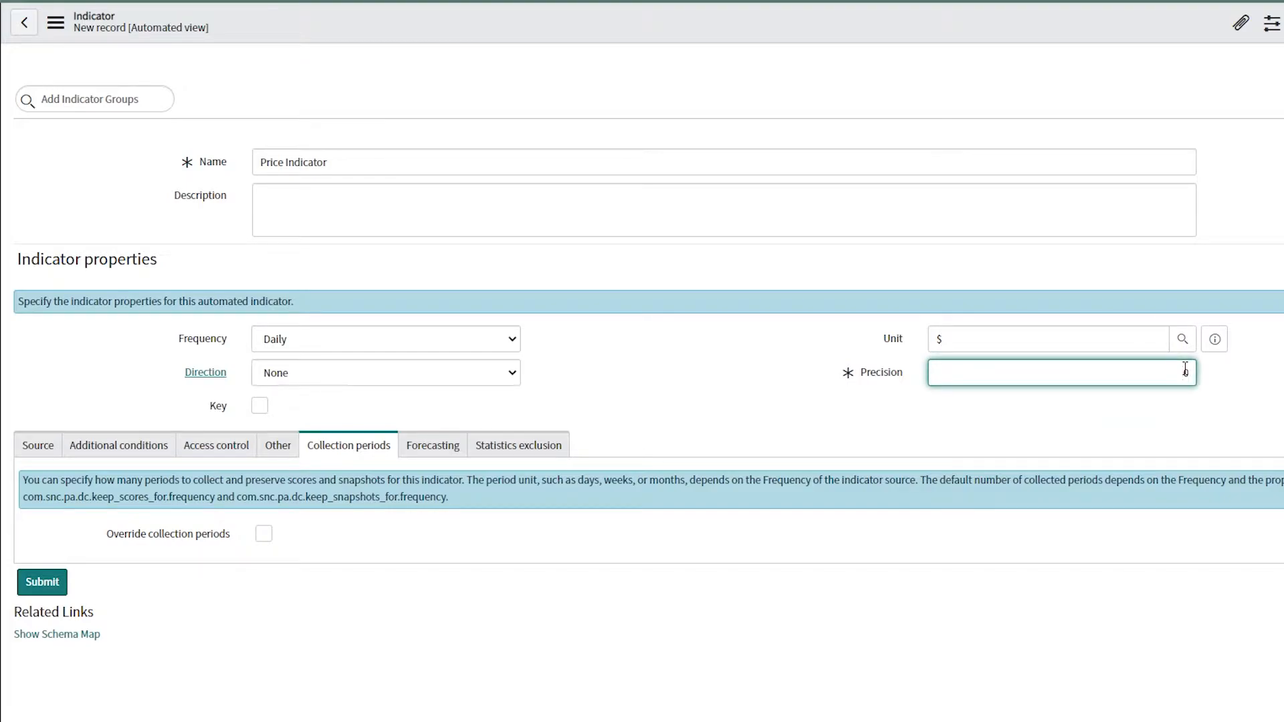
# Assign Price Indicator Source as the indicator source of the new indicator
pyautogui.click(19, 450)
pyautogui.click(329, 524)
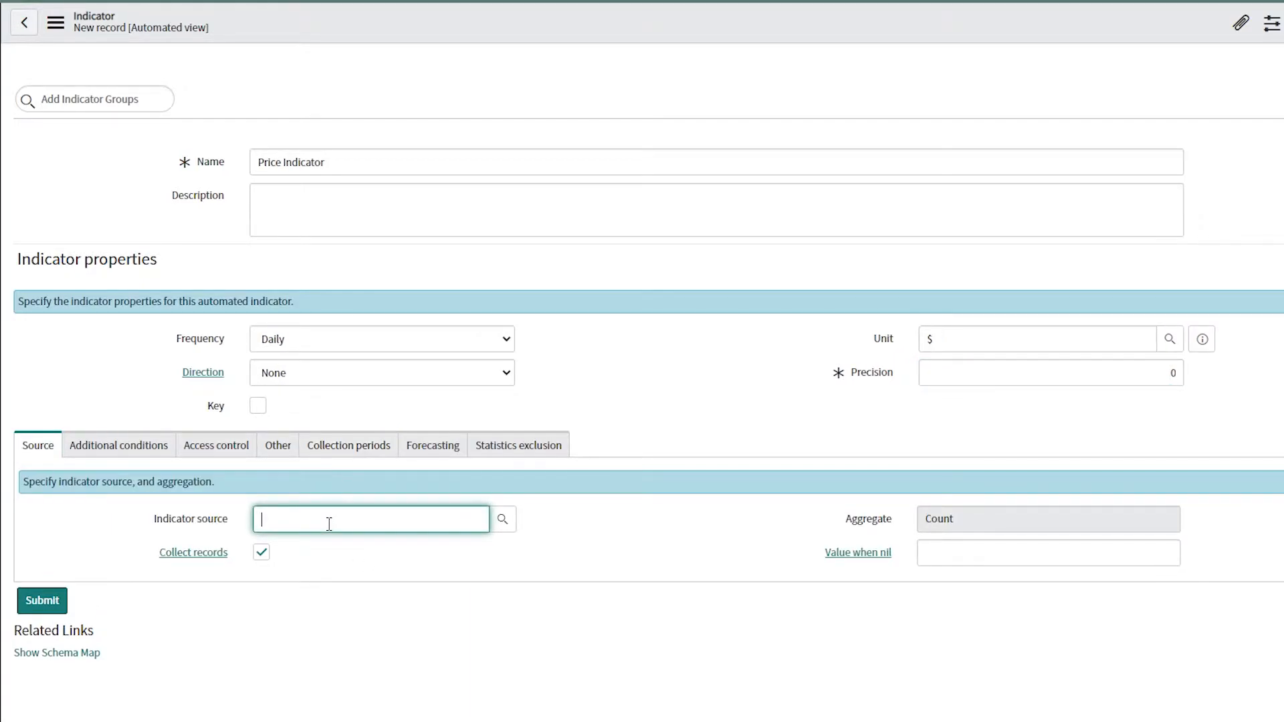
pyautogui.write('pric')
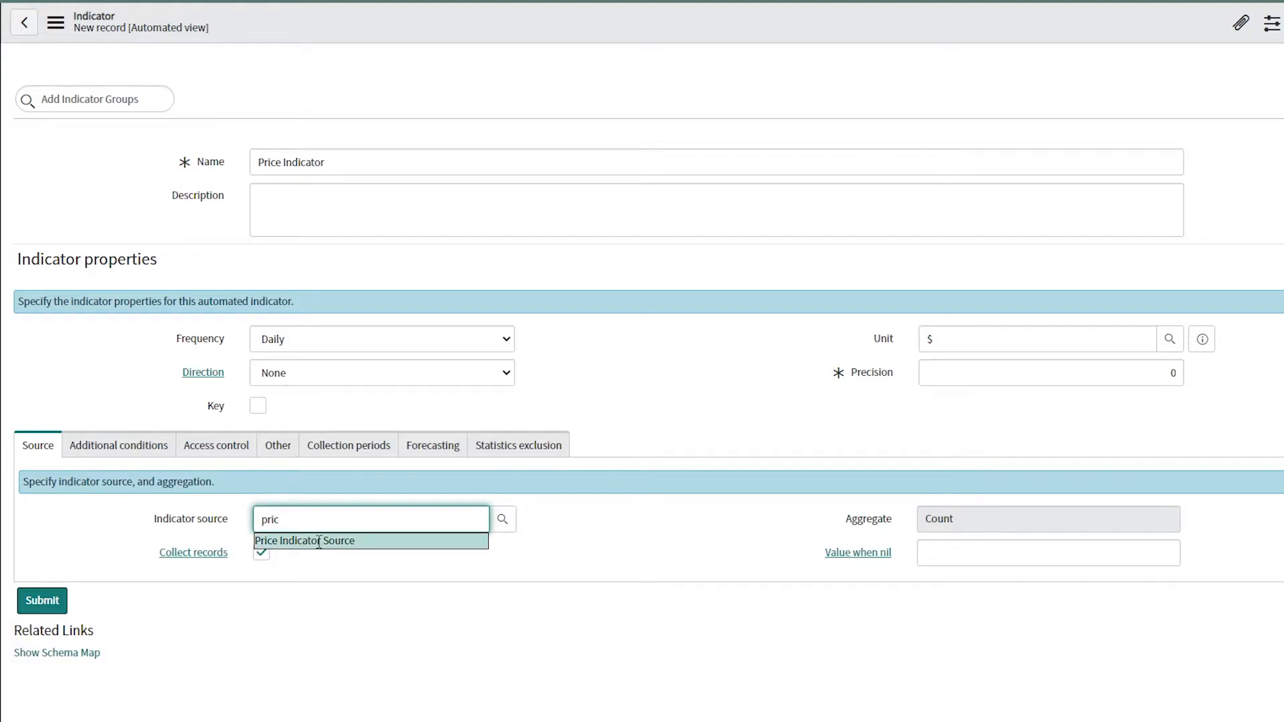
pyautogui.click(318, 542)
pyautogui.click(705, 490)
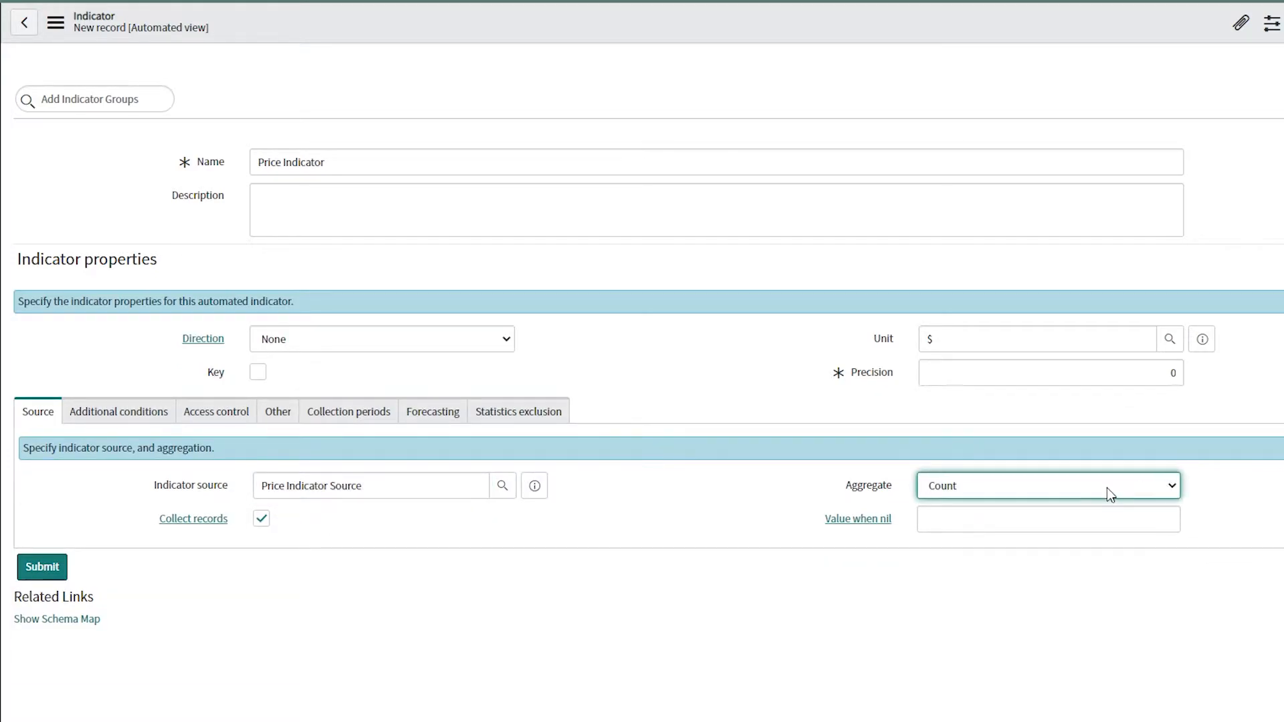
# Aggregate the indicator as the Sum of the Price field, with 0 as the value when nil
pyautogui.click(1055, 484)
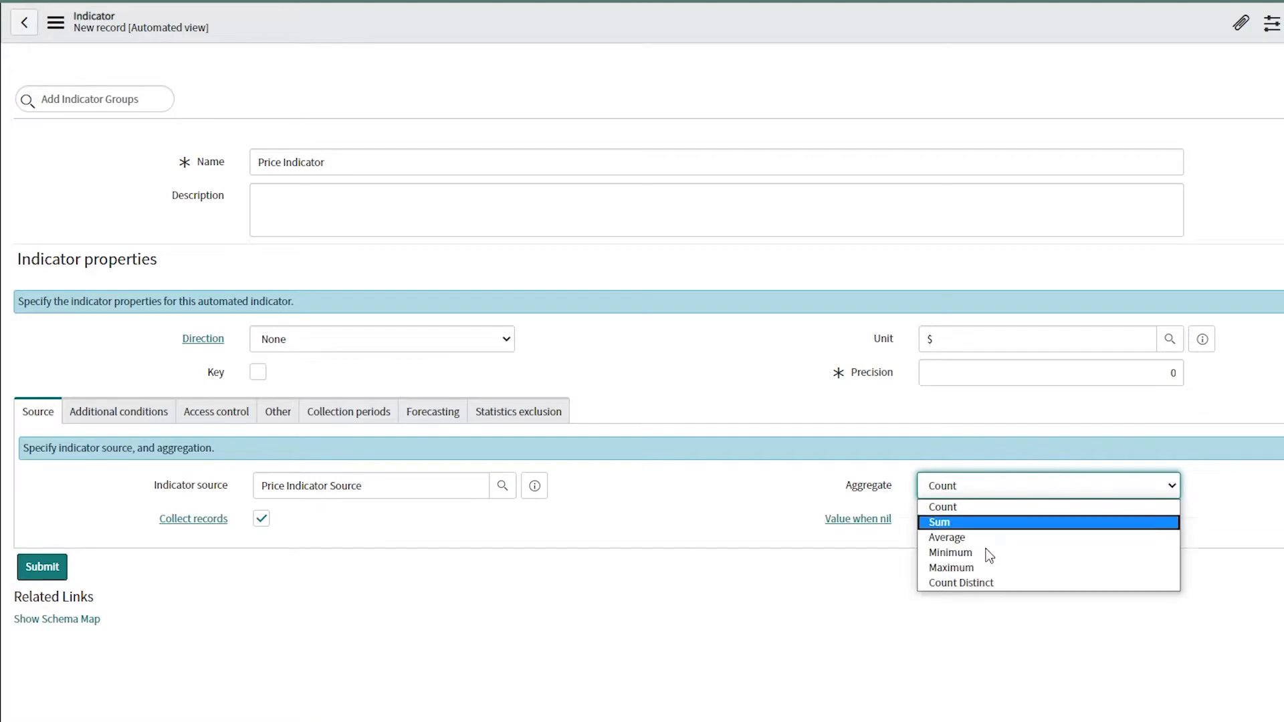
pyautogui.click(972, 523)
pyautogui.click(1007, 562)
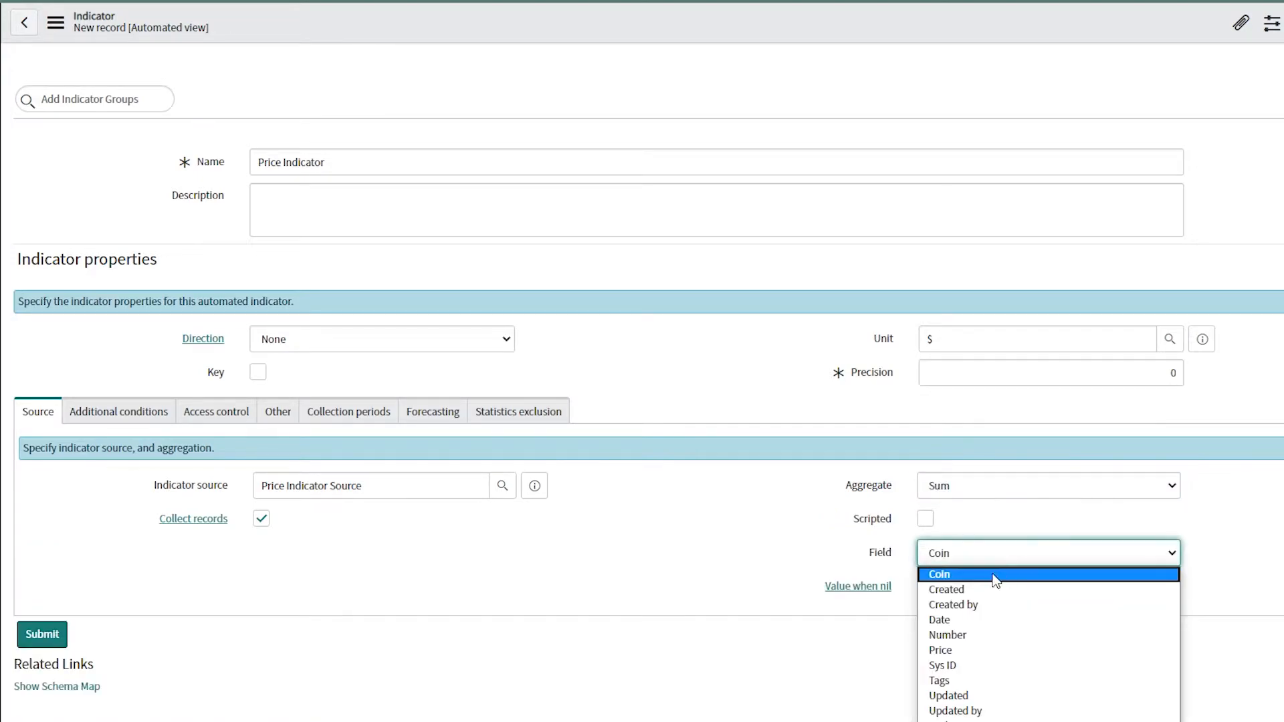
pyautogui.click(964, 647)
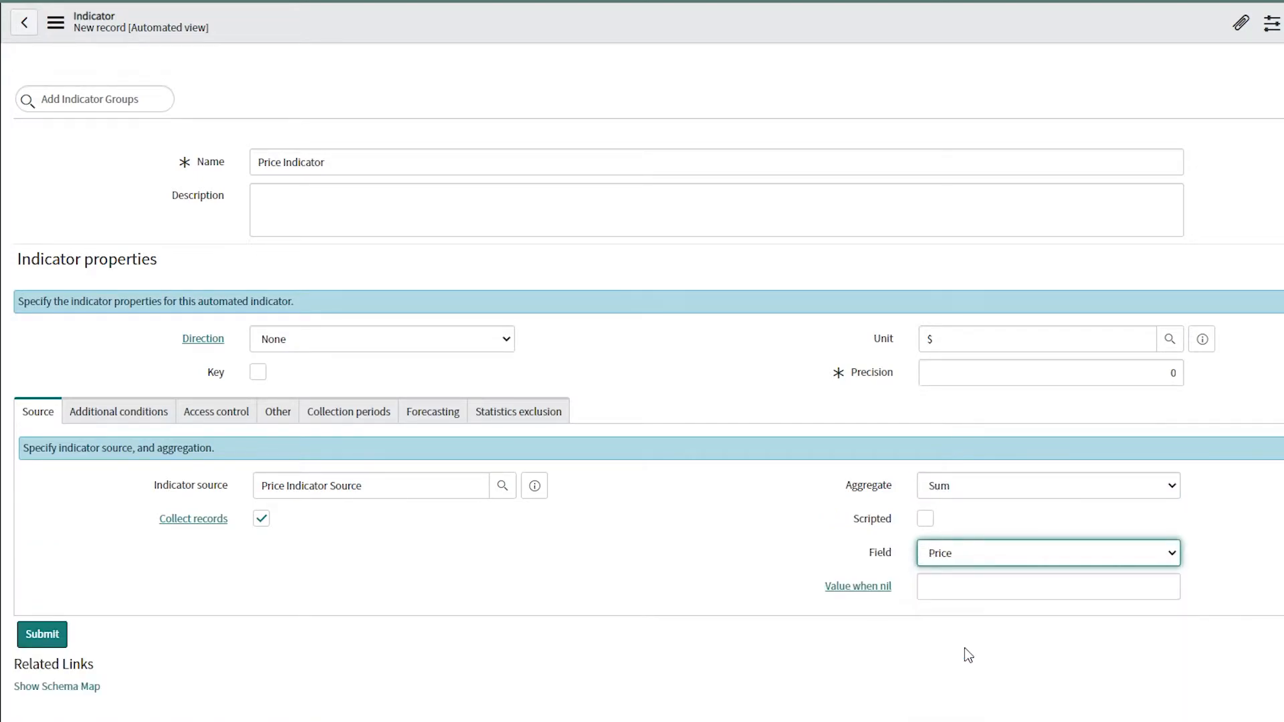
pyautogui.click(1108, 581)
pyautogui.write('0')
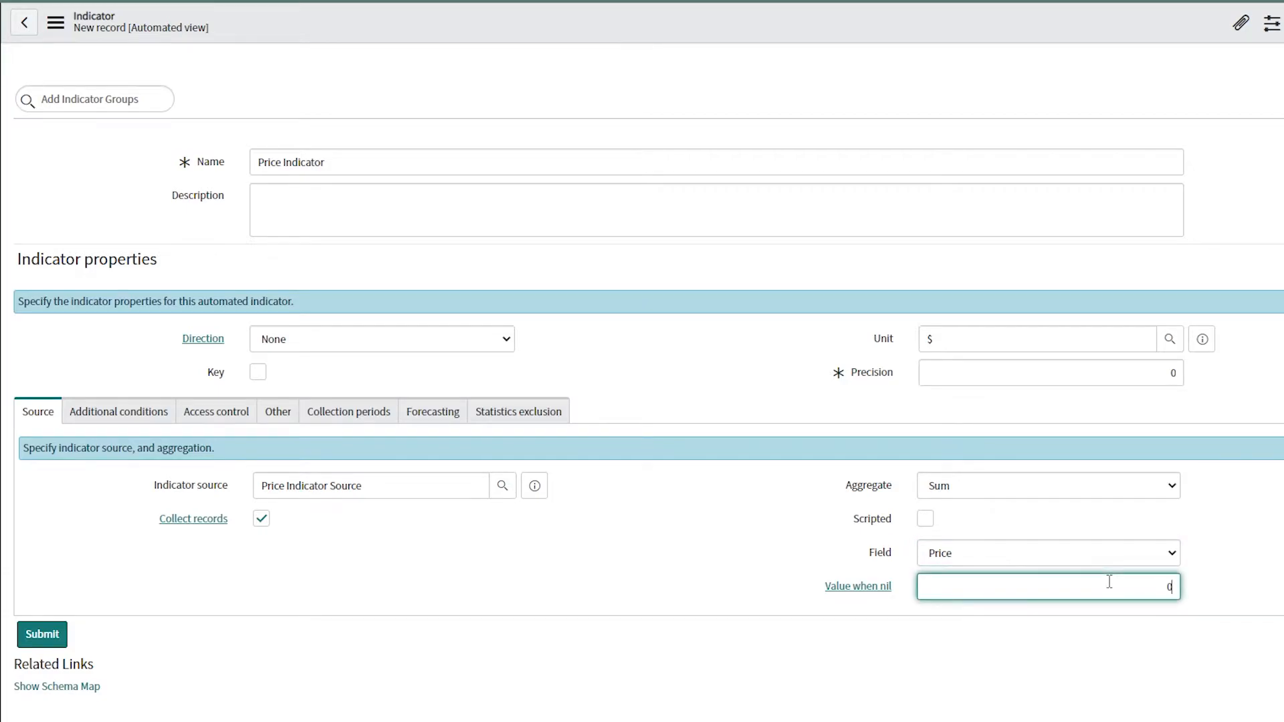
pyautogui.click(592, 611)
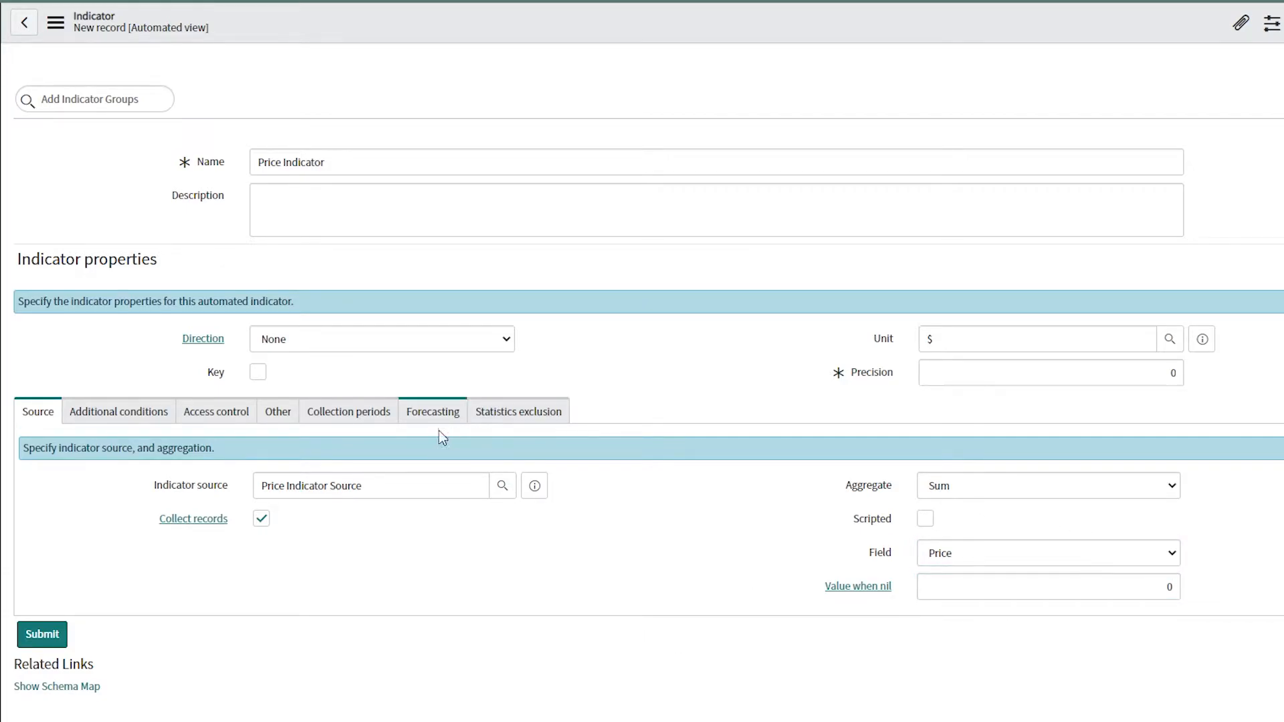
# Override the indicator's collection periods and set the periods to keep scores to 1824
pyautogui.click(346, 414)
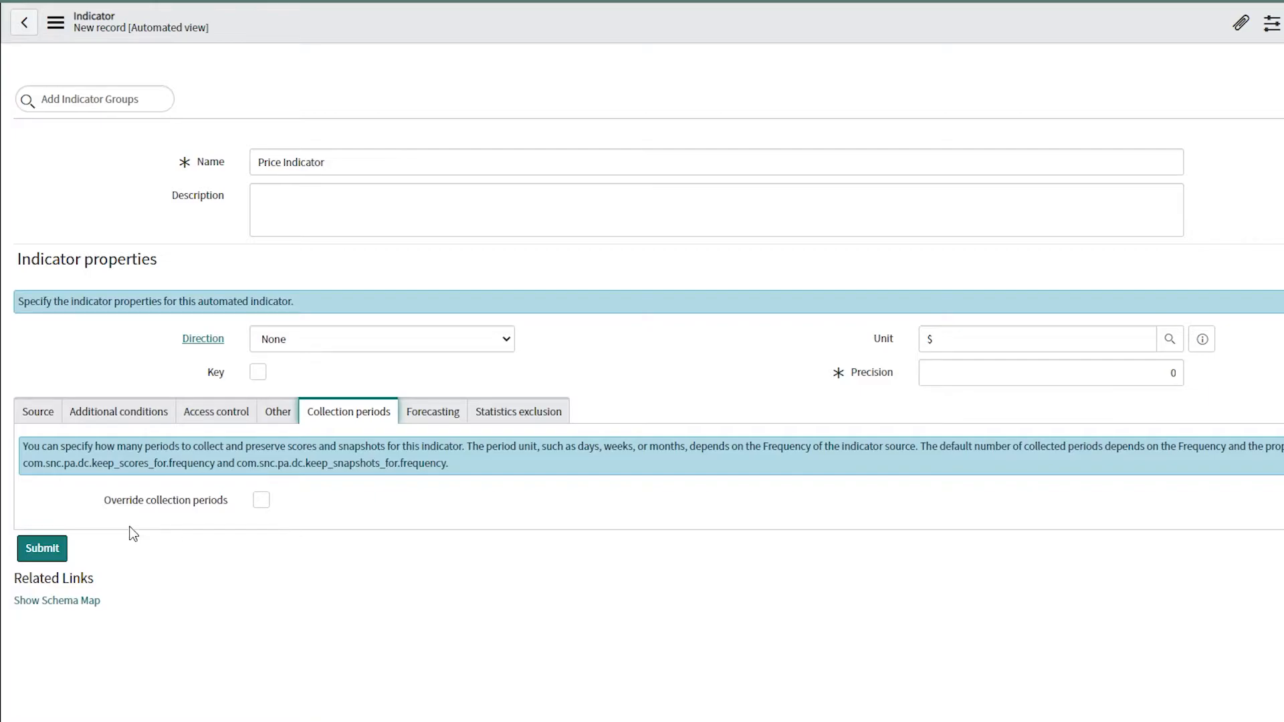
pyautogui.click(261, 503)
pyautogui.click(260, 500)
pyautogui.doubleClick(1164, 535)
pyautogui.press('BackSpace')
pyautogui.write('18')
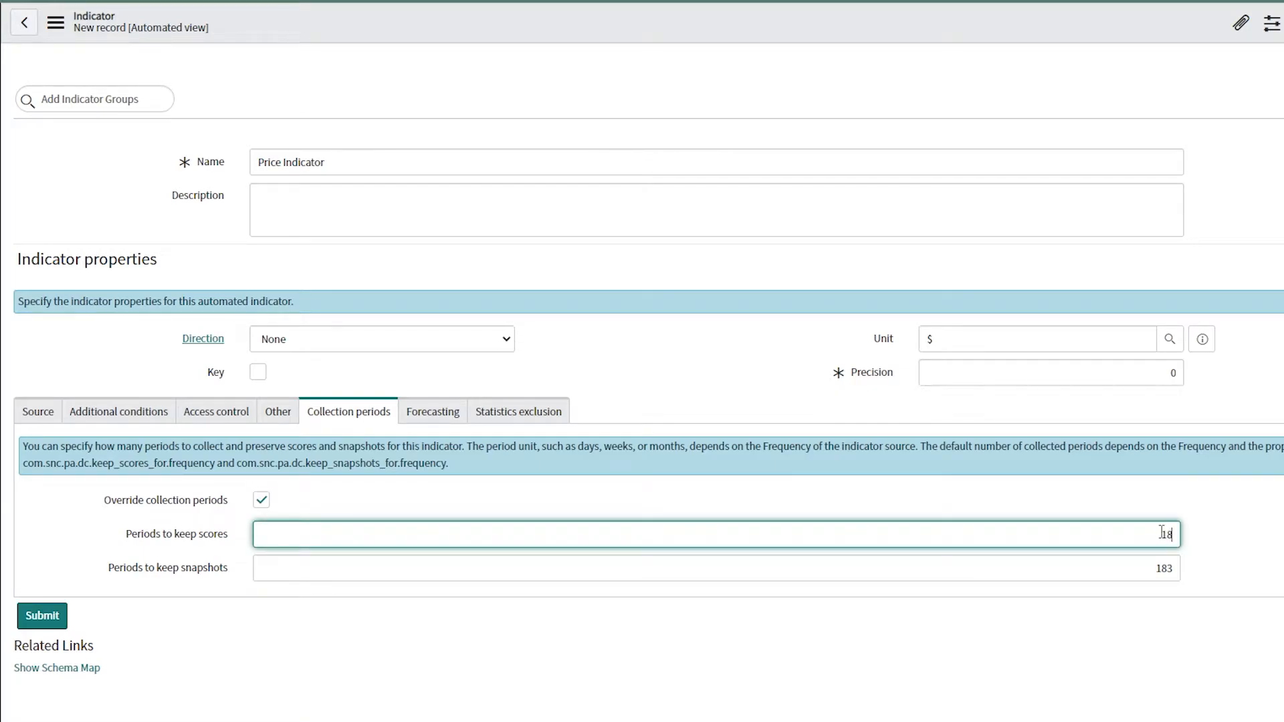
pyautogui.write('24')
# Copy the 1824 scores value into the periods to keep snapshots and submit the indicator
pyautogui.doubleClick(1155, 539)
pyautogui.hotkey('ctrl', 'c')
pyautogui.doubleClick(1155, 567)
pyautogui.hotkey('ctrl', 'v')
pyautogui.click(1035, 501)
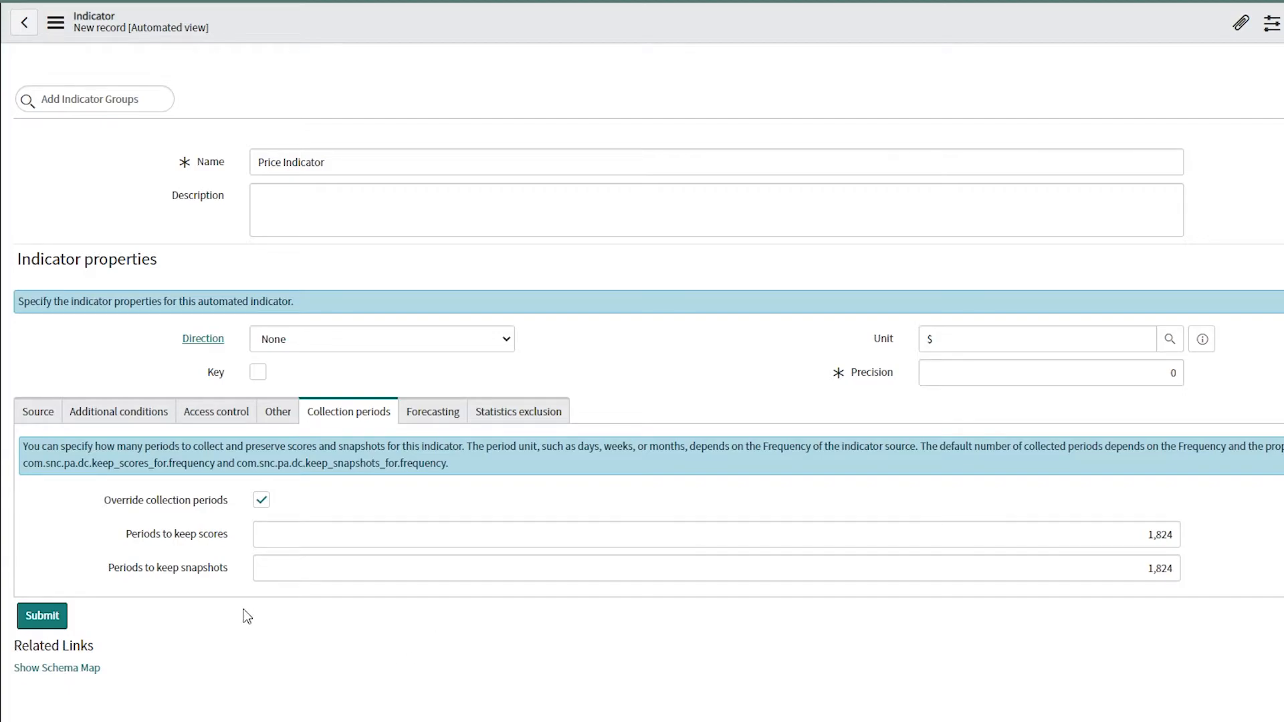
pyautogui.click(42, 615)
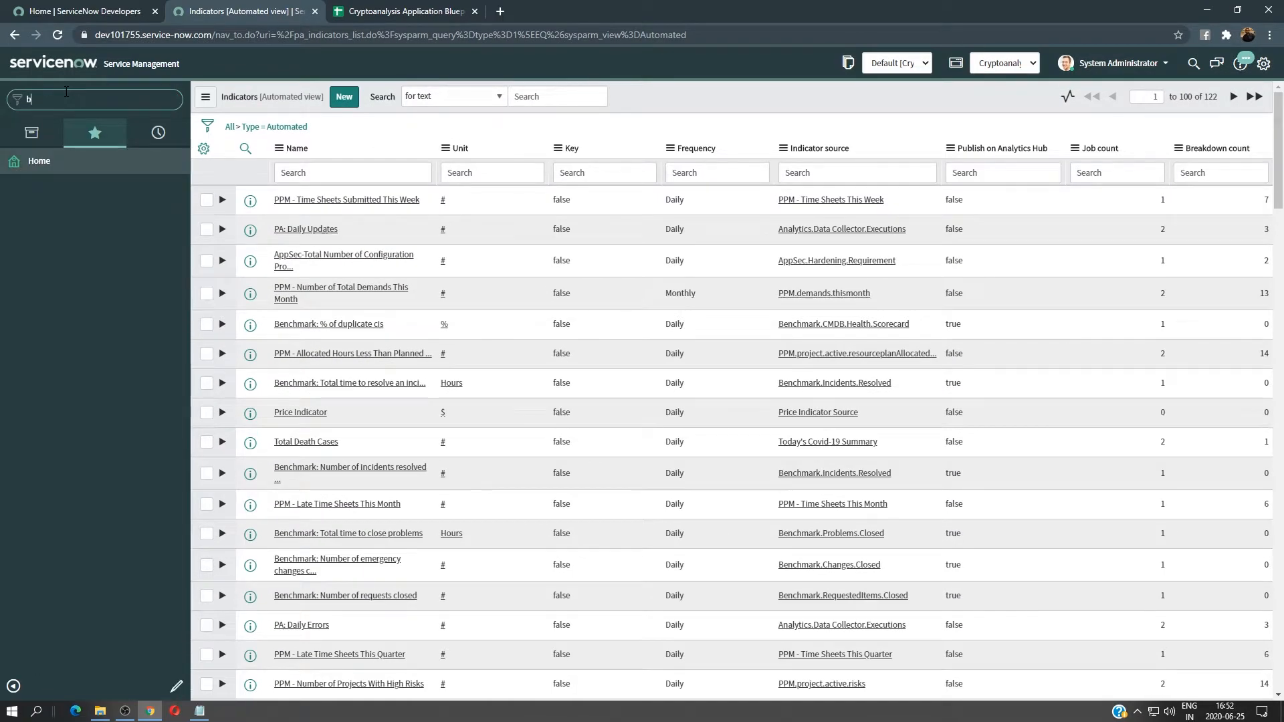
# Filter the navigator for breakdown and open the Performance Analytics Breakdown Sources
pyautogui.click(65, 94)
pyautogui.write('brea')
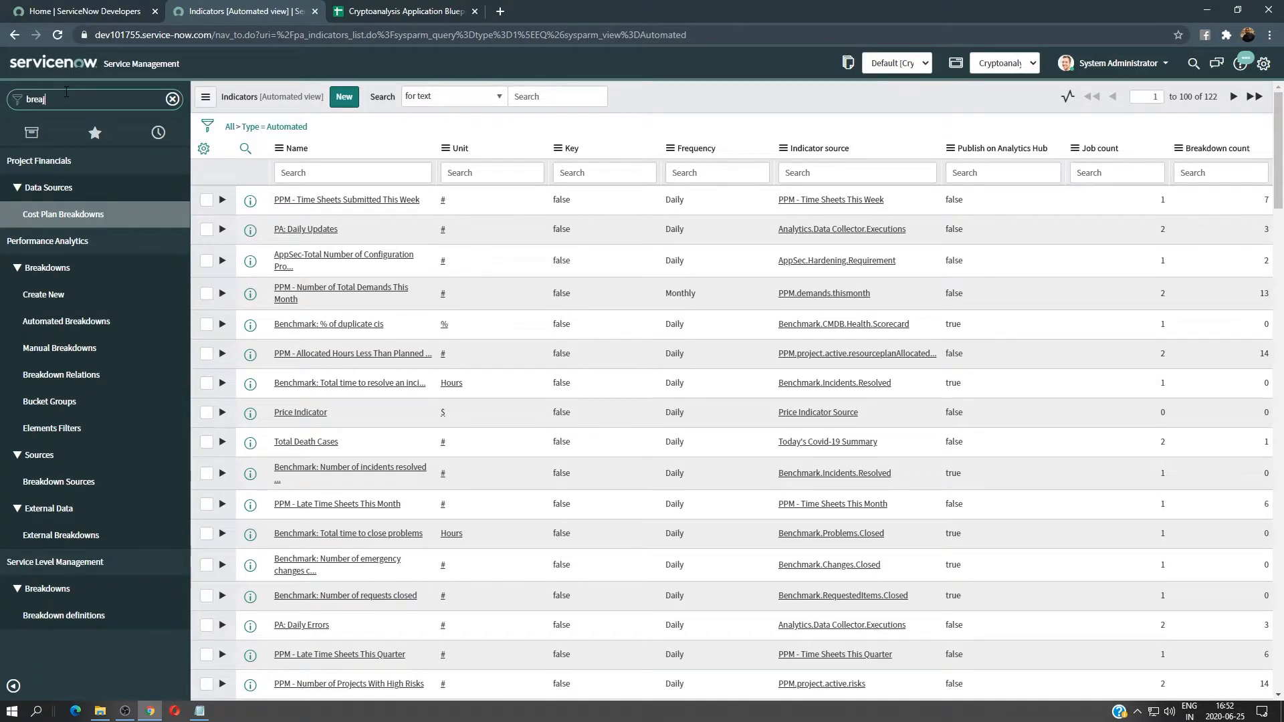
pyautogui.write('kdown')
pyautogui.click(114, 486)
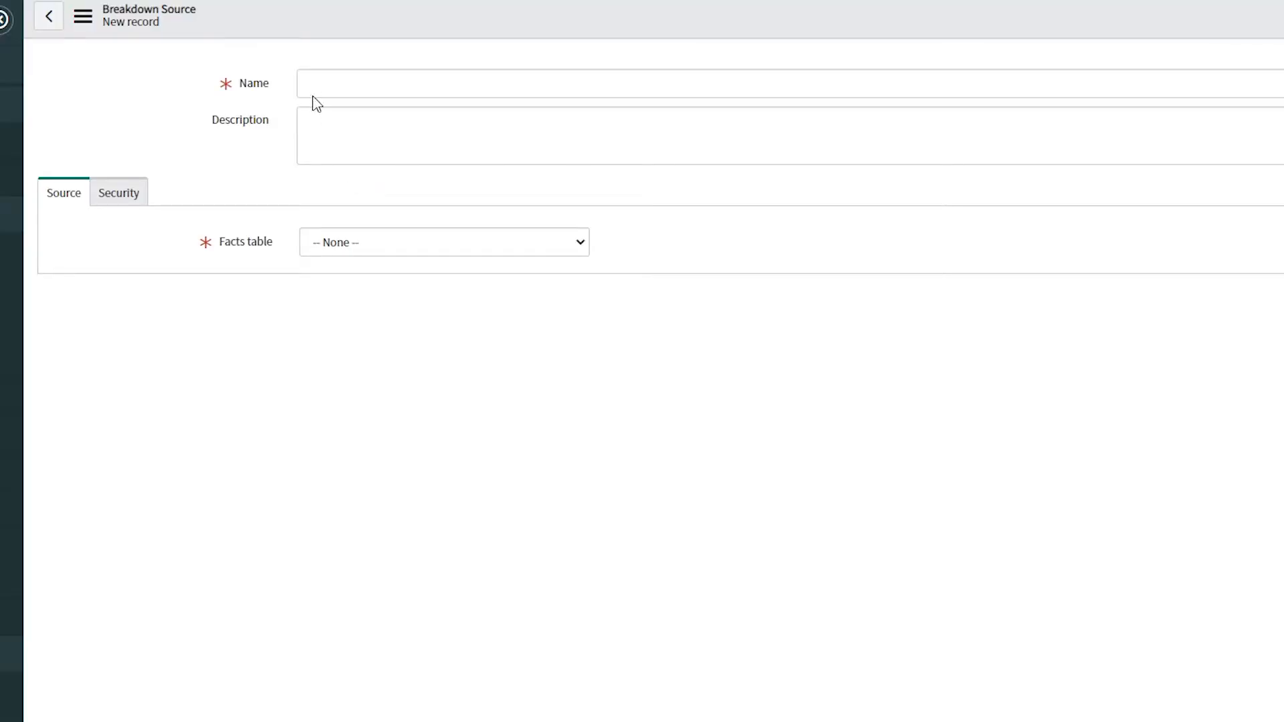
# Name the new breakdown source record Coin Breakdown Source
pyautogui.click(313, 86)
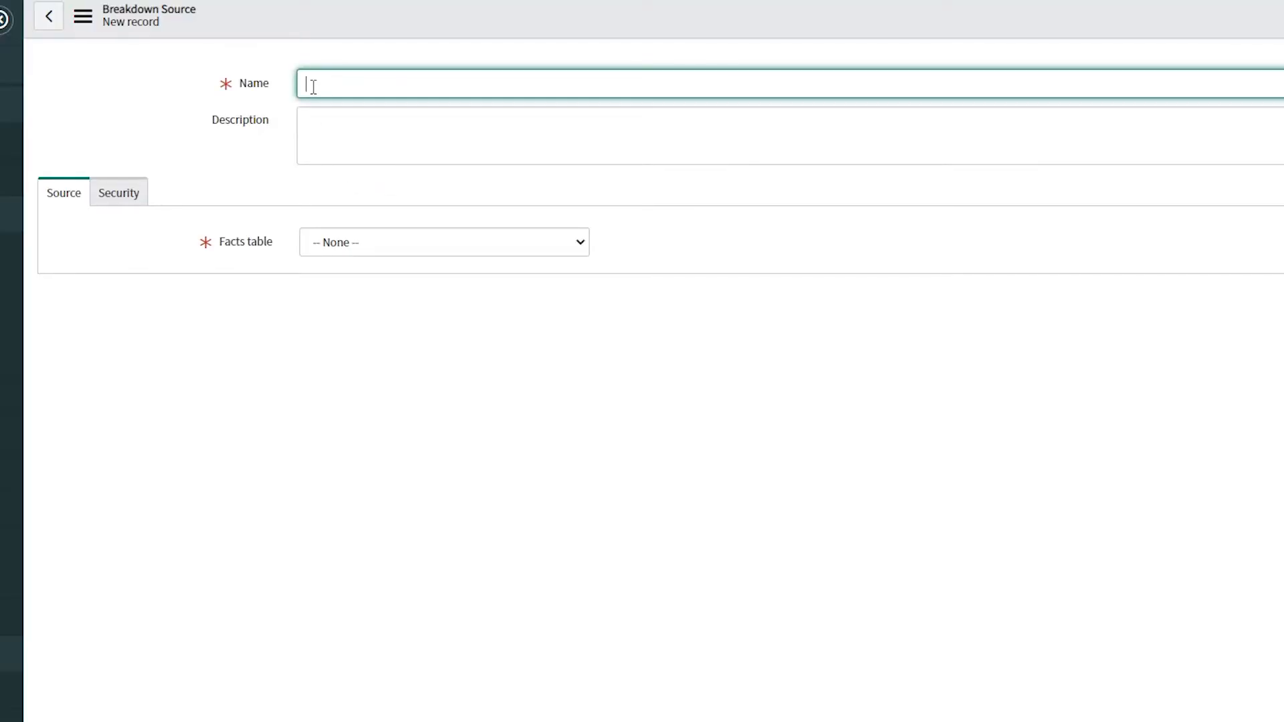
pyautogui.write('Coin Break')
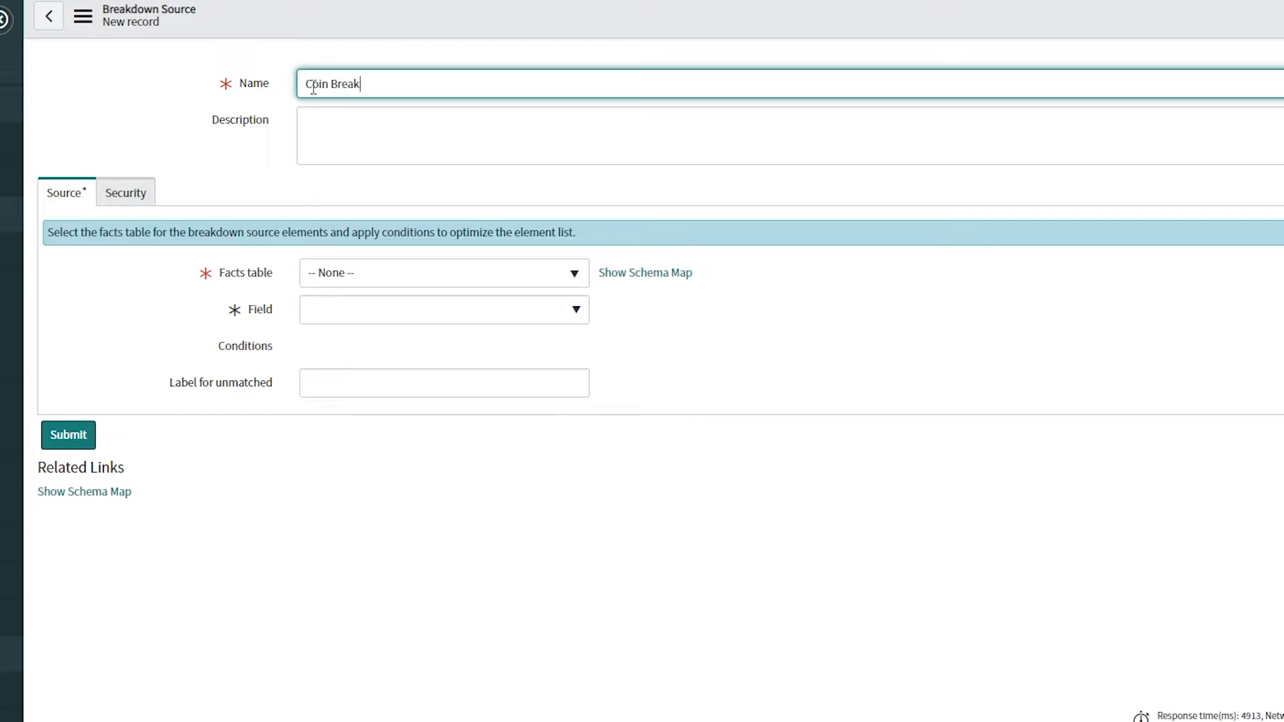
pyautogui.write('down Source')
pyautogui.click(190, 300)
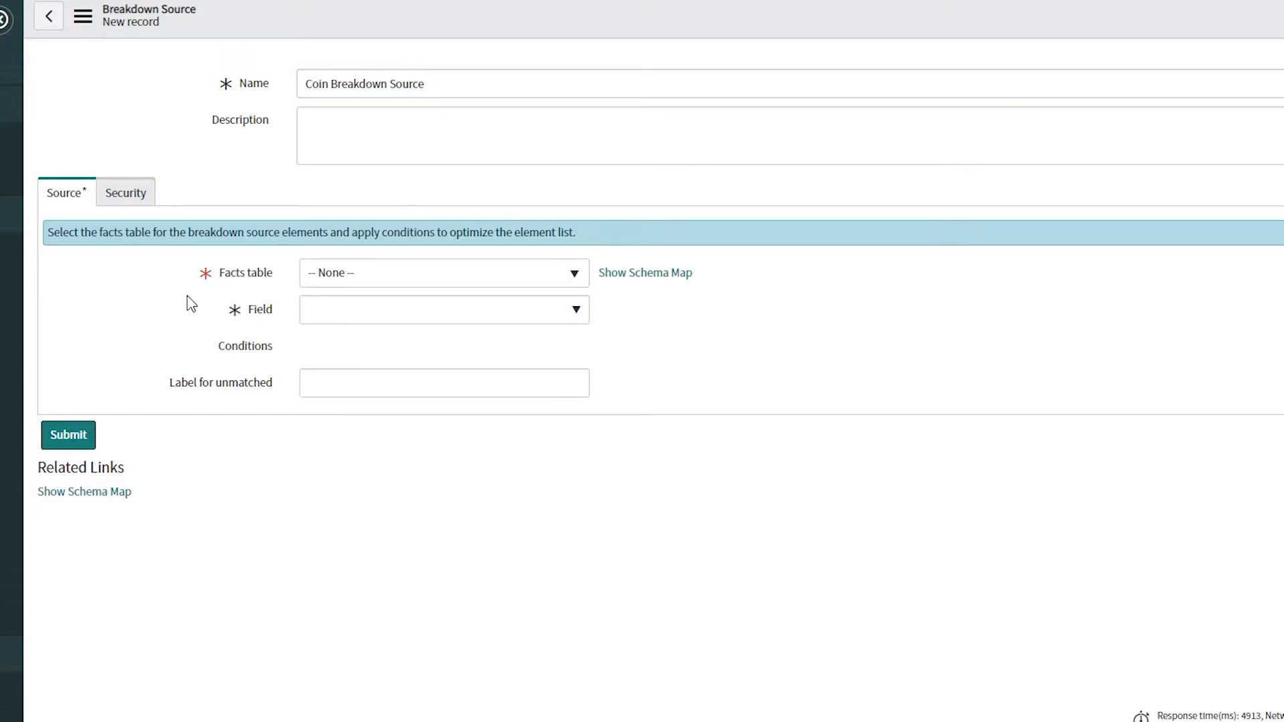
# Set the breakdown source's facts table to Core_Coin and field to Sys ID, preview its conditions and submit the record
pyautogui.click(406, 289)
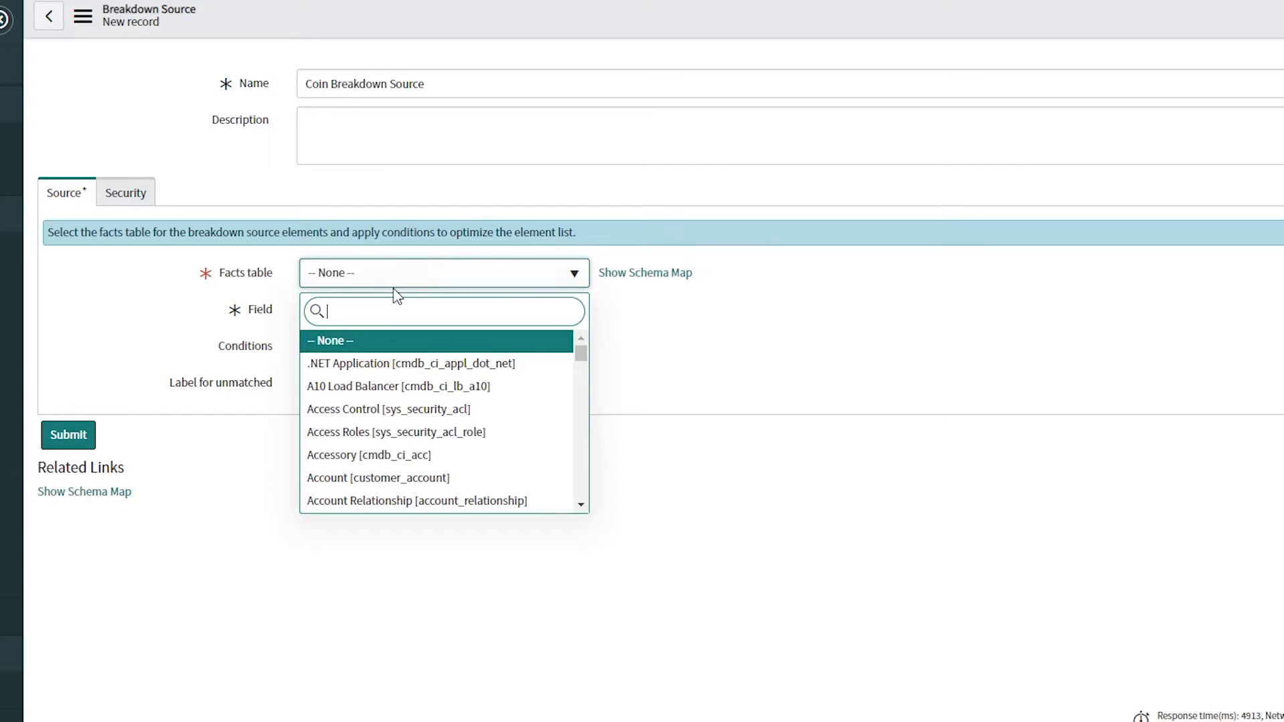
pyautogui.write('core')
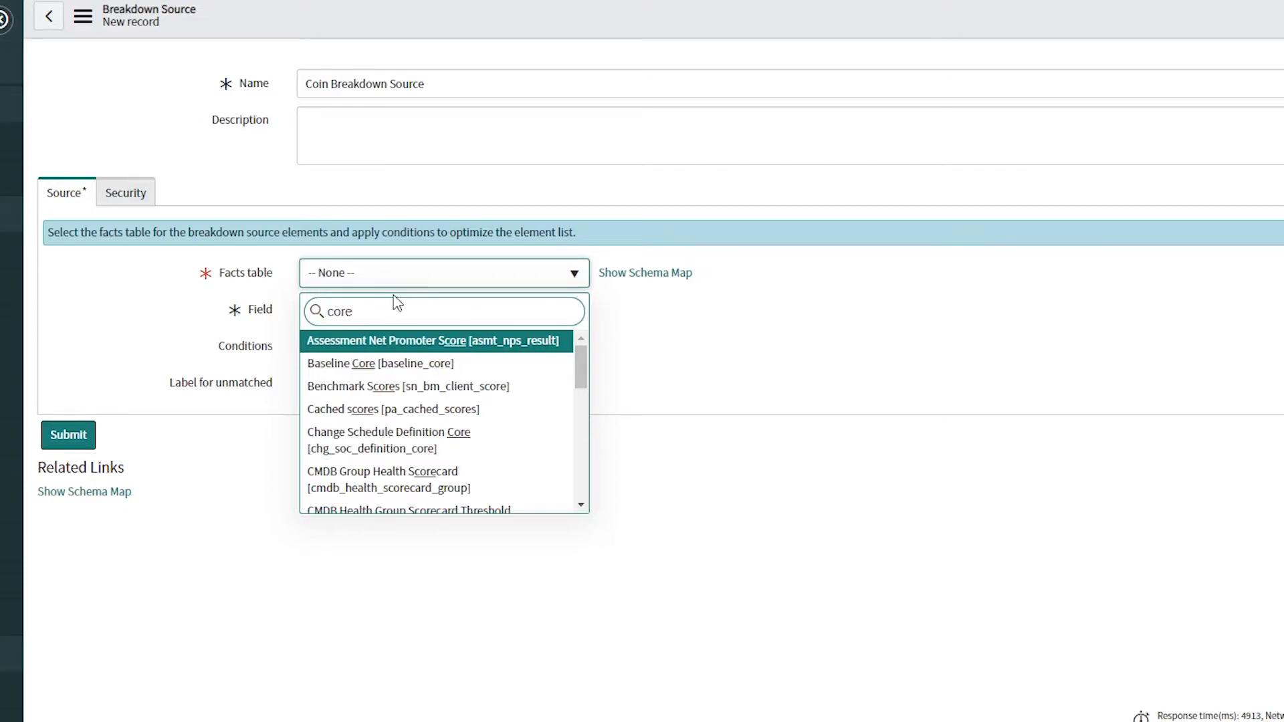
pyautogui.write('_c')
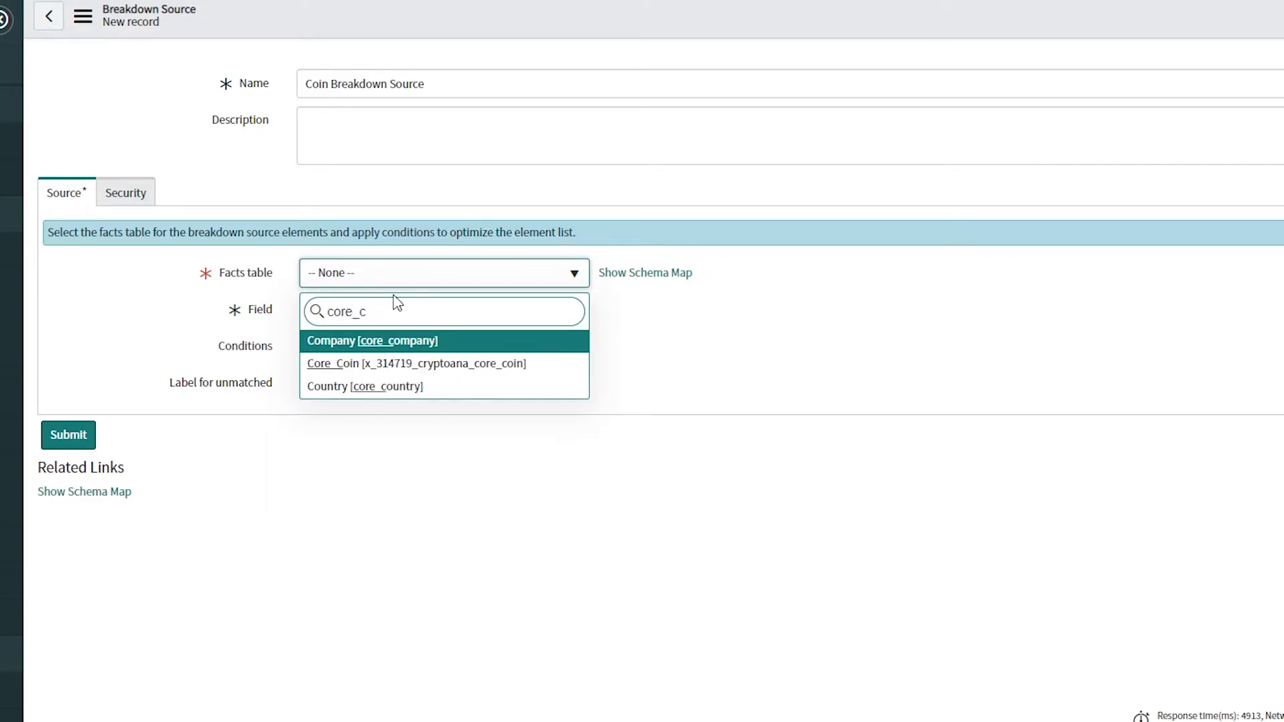
pyautogui.click(374, 364)
pyautogui.click(464, 321)
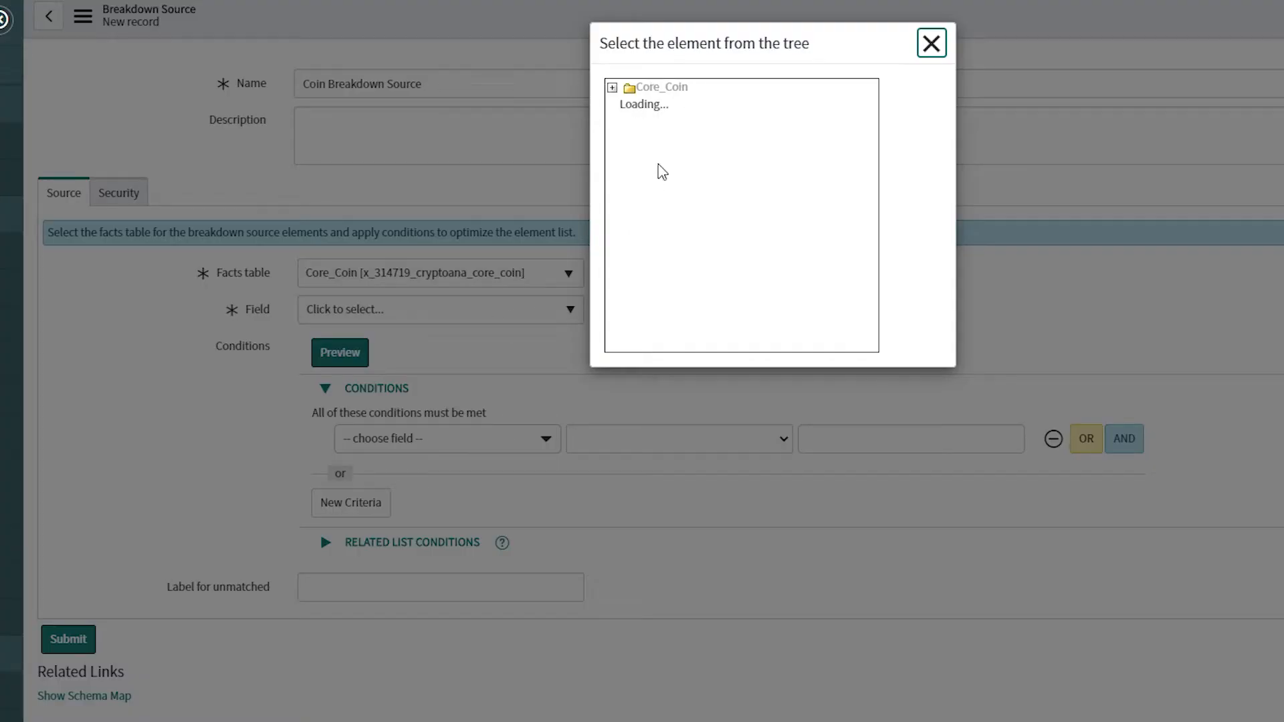
pyautogui.click(652, 106)
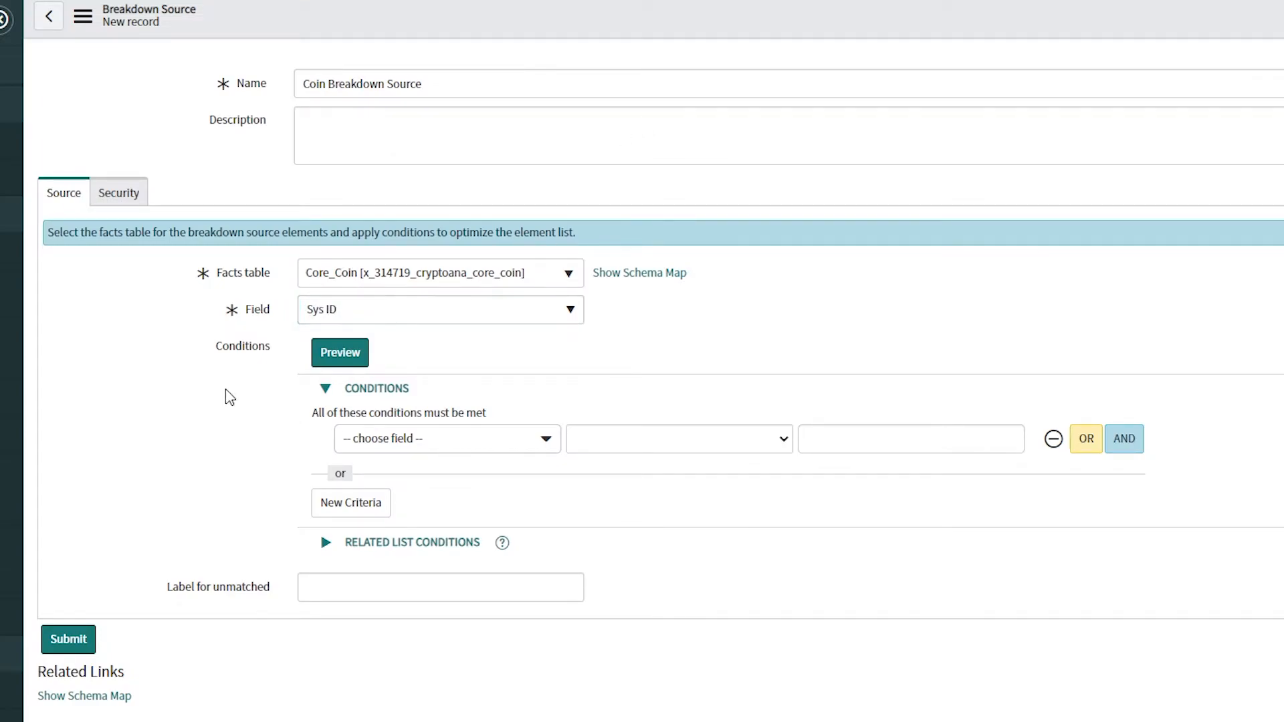
pyautogui.click(353, 358)
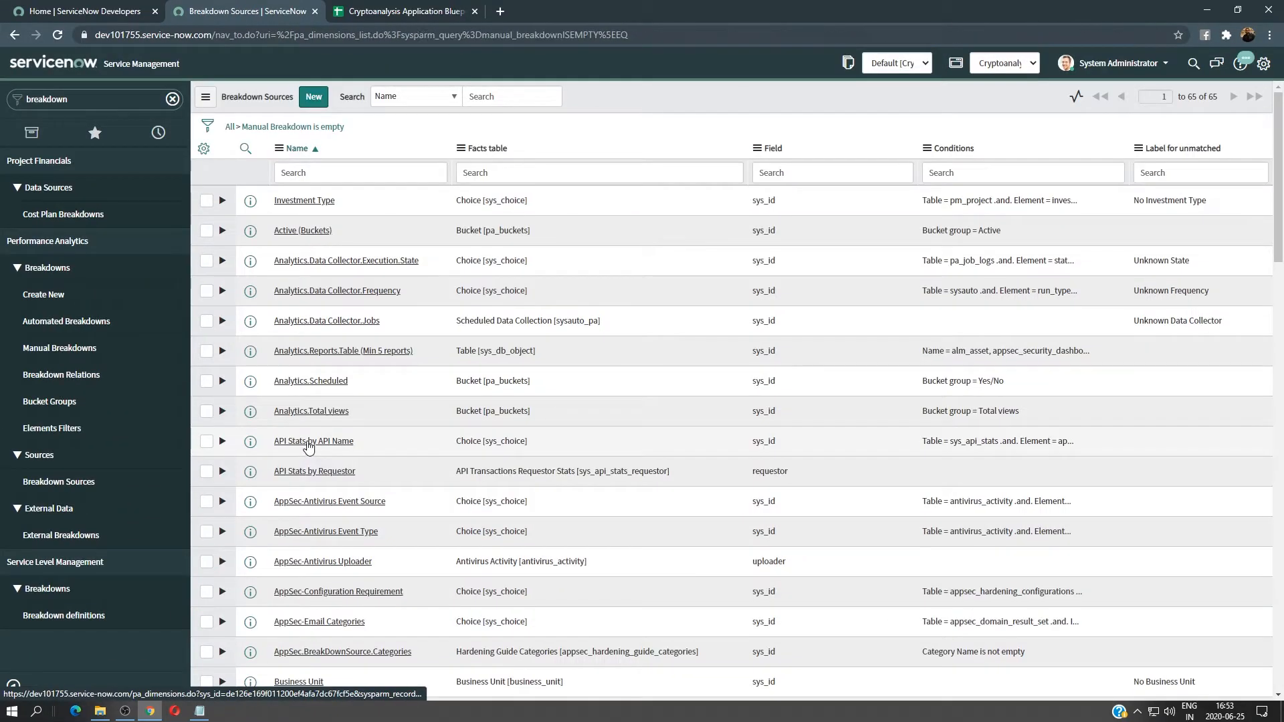
# Create a new automated breakdown record and name it Coin Breakdown
pyautogui.click(67, 323)
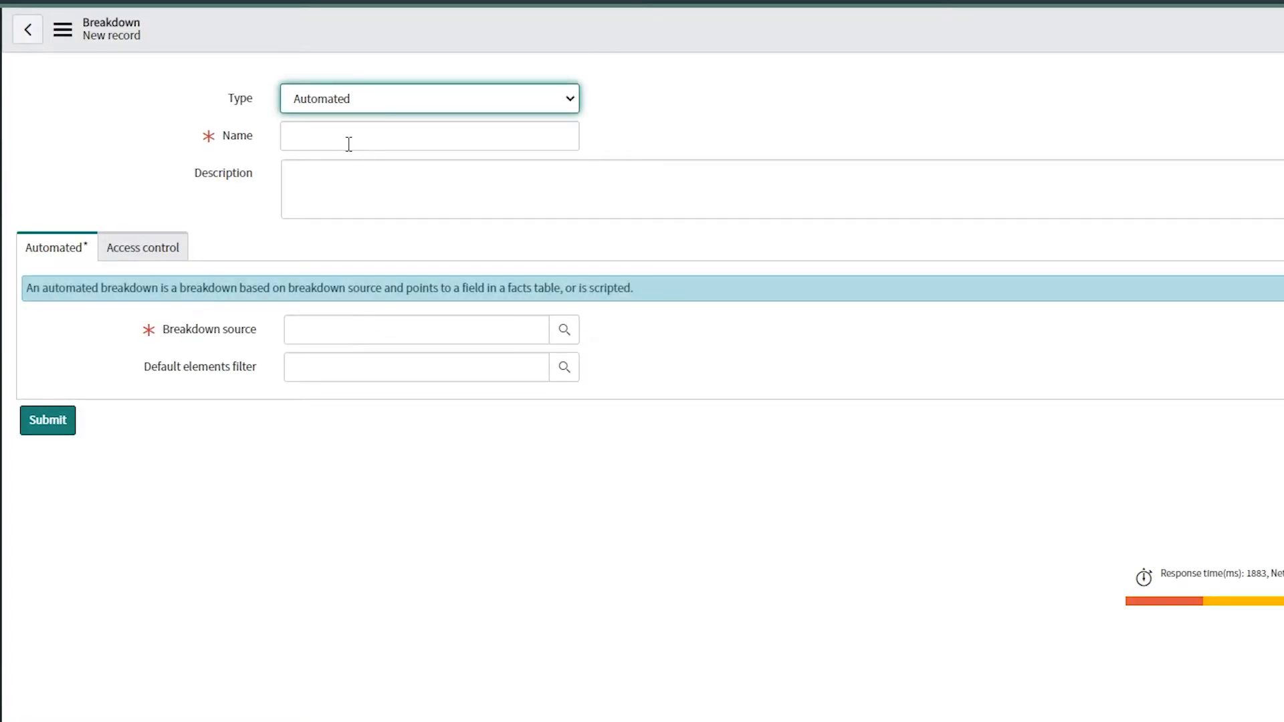
pyautogui.click(348, 143)
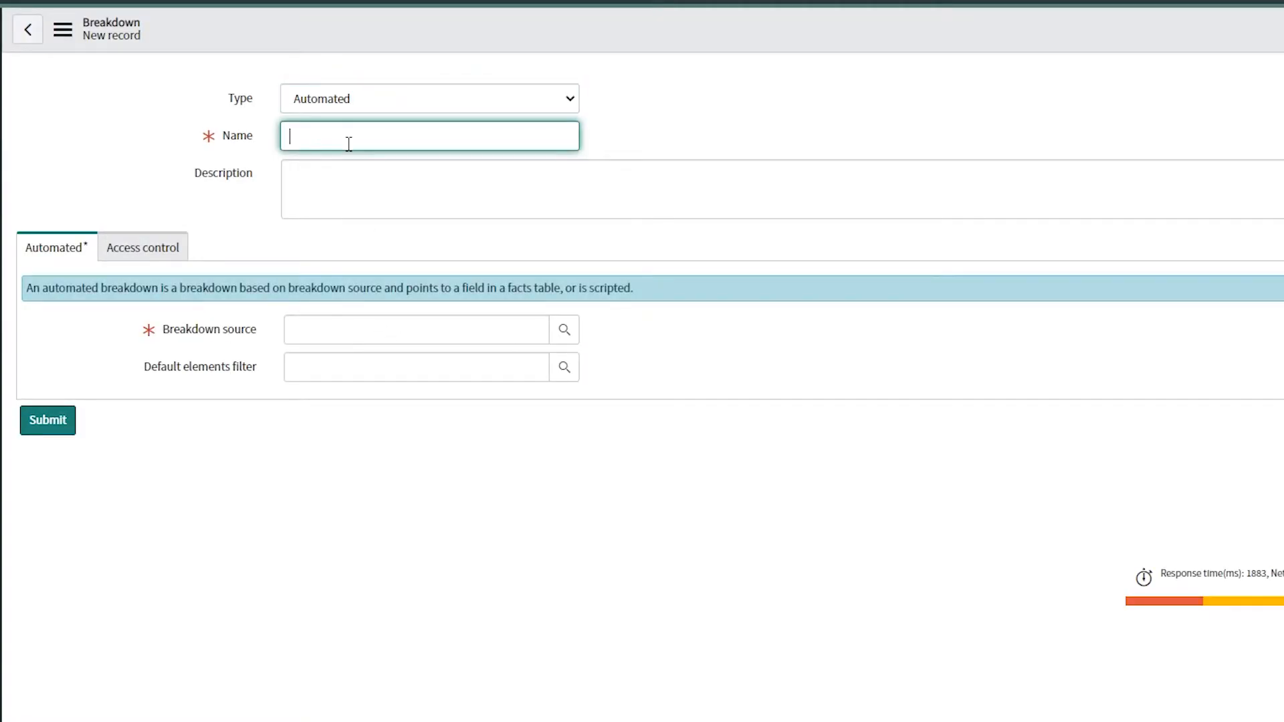
pyautogui.write('Coin Breakdo')
pyautogui.click(739, 143)
# Assign Coin Breakdown Source as the breakdown's source and submit the record
pyautogui.click(423, 331)
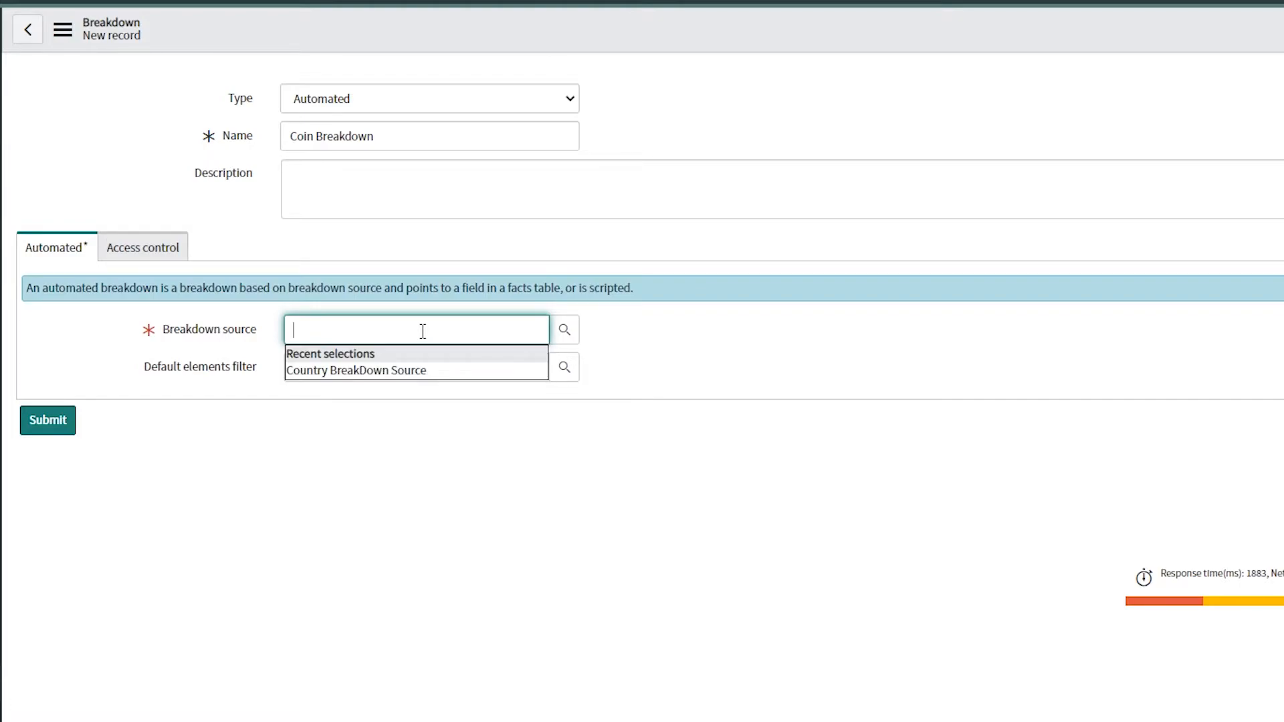
pyautogui.write('coin')
pyautogui.click(387, 352)
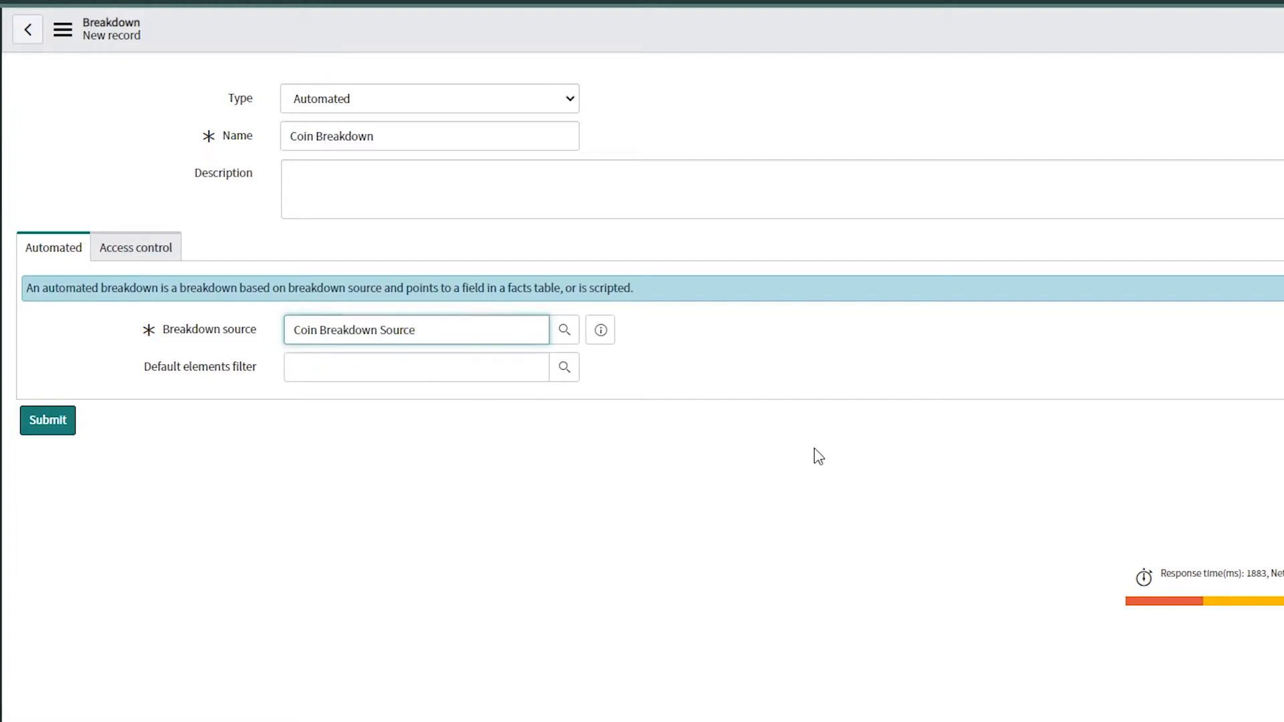
pyautogui.click(50, 426)
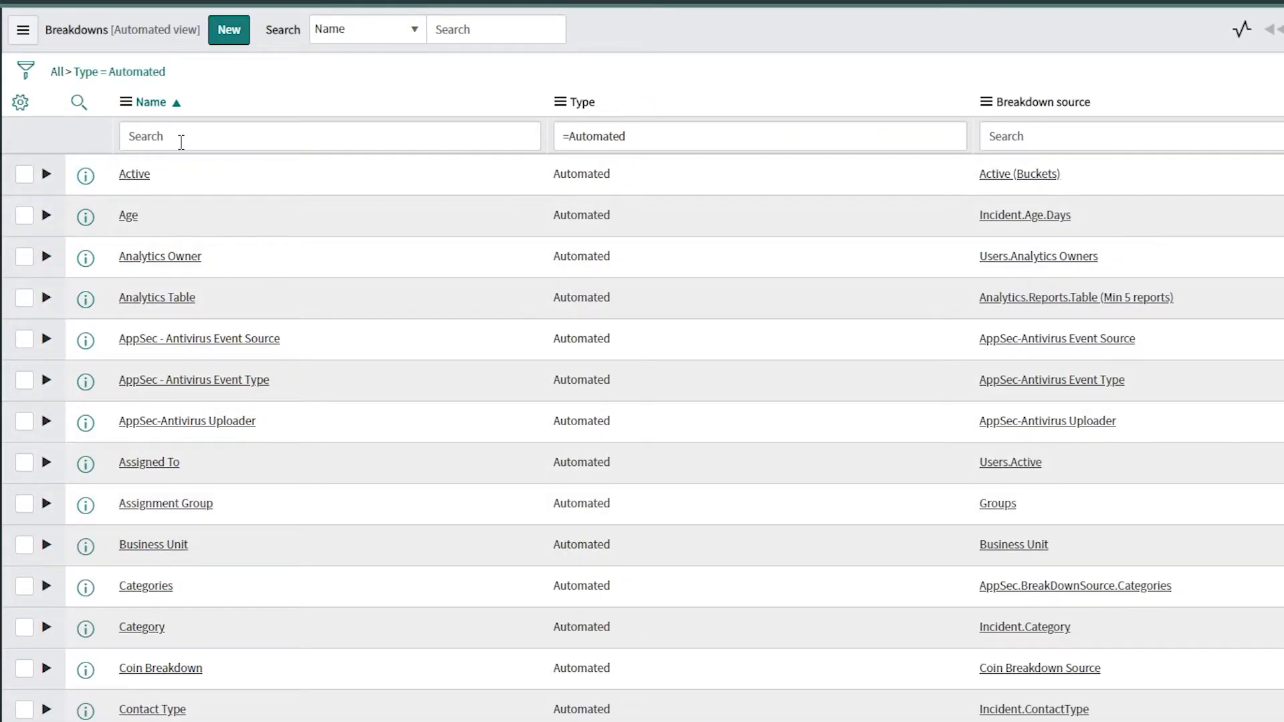
# Filter the automated breakdowns by the name coin and open the Coin Breakdown record
pyautogui.click(180, 138)
pyautogui.write('coin')
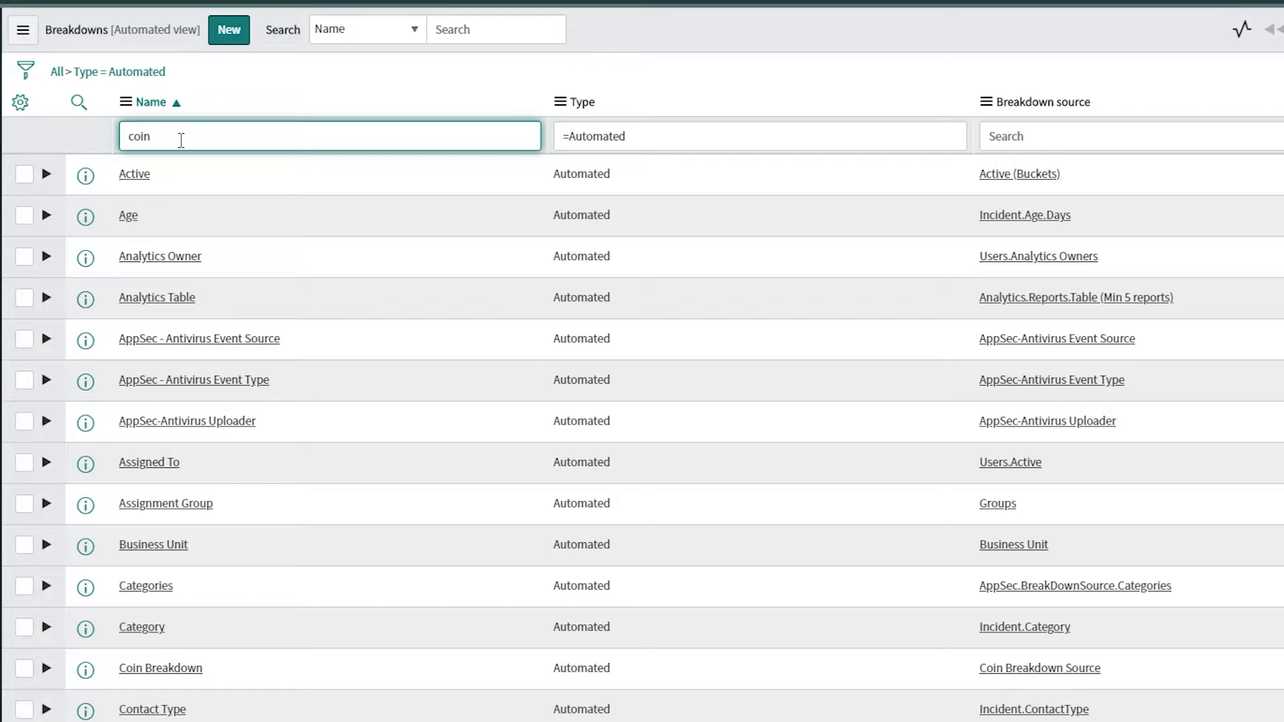
pyautogui.press('Return')
pyautogui.click(172, 175)
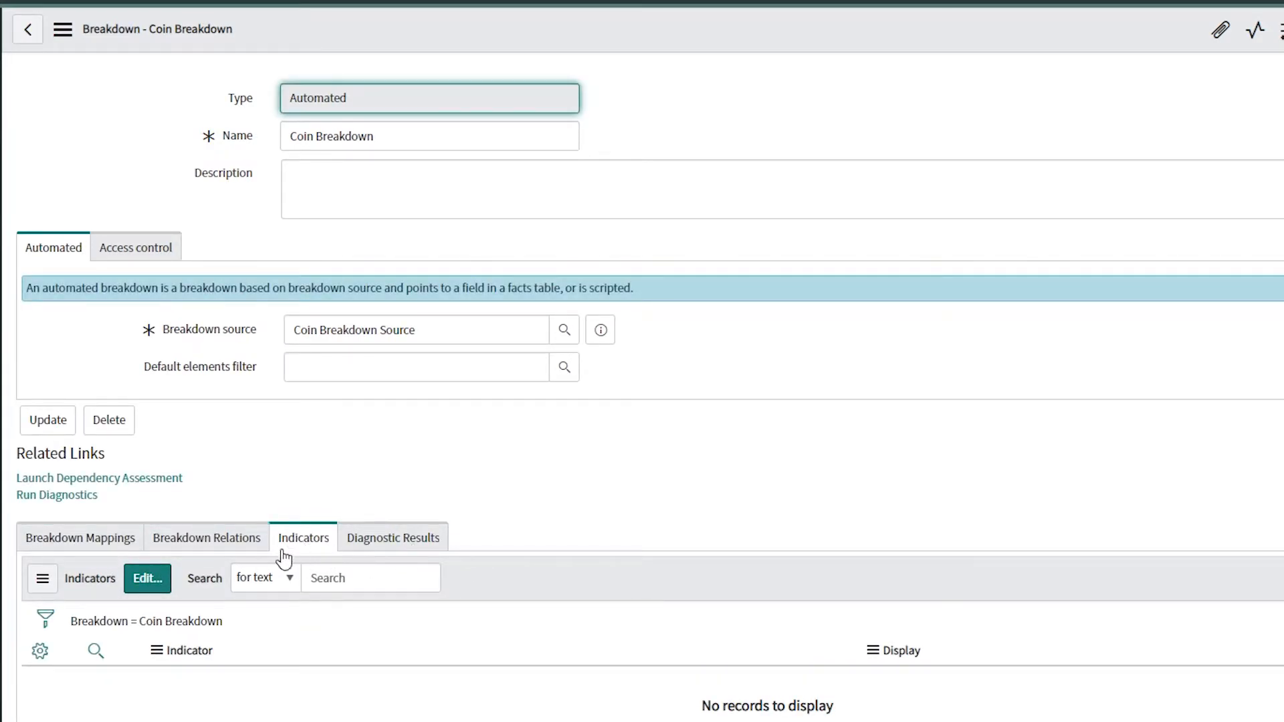
# Review the breakdown mappings and indicators related to the Coin Breakdown record
pyautogui.click(91, 546)
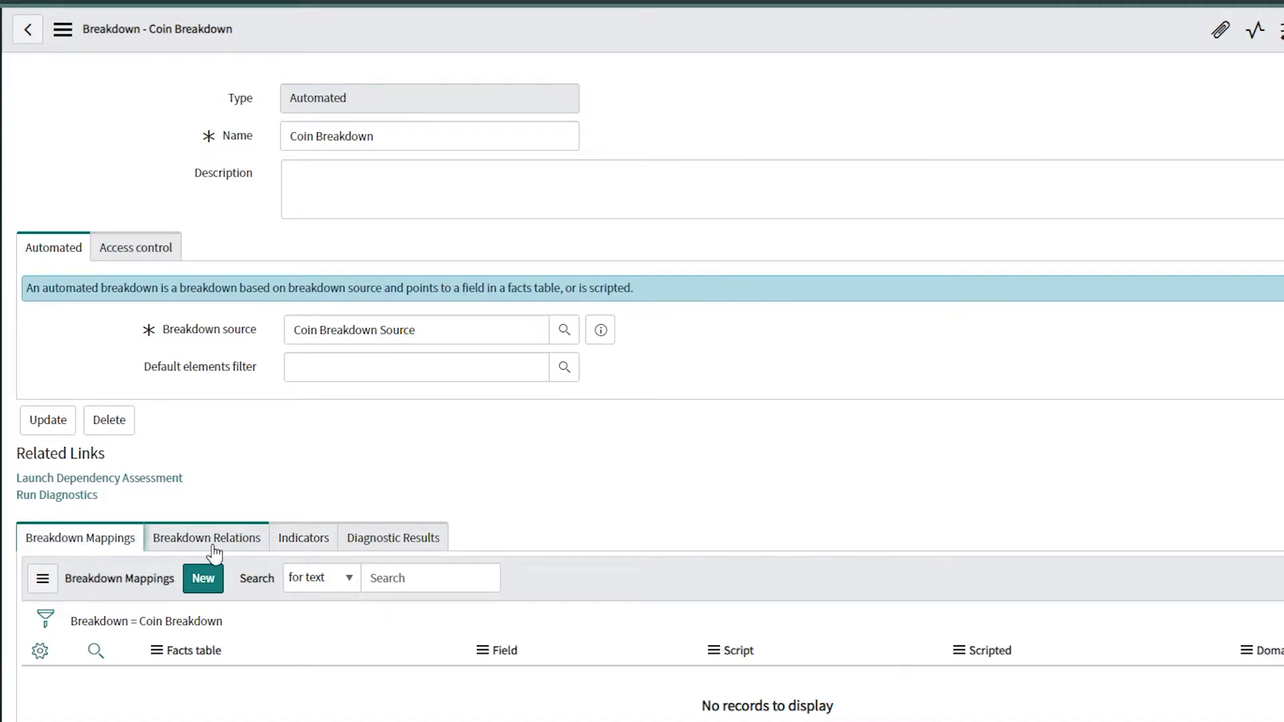
pyautogui.click(307, 549)
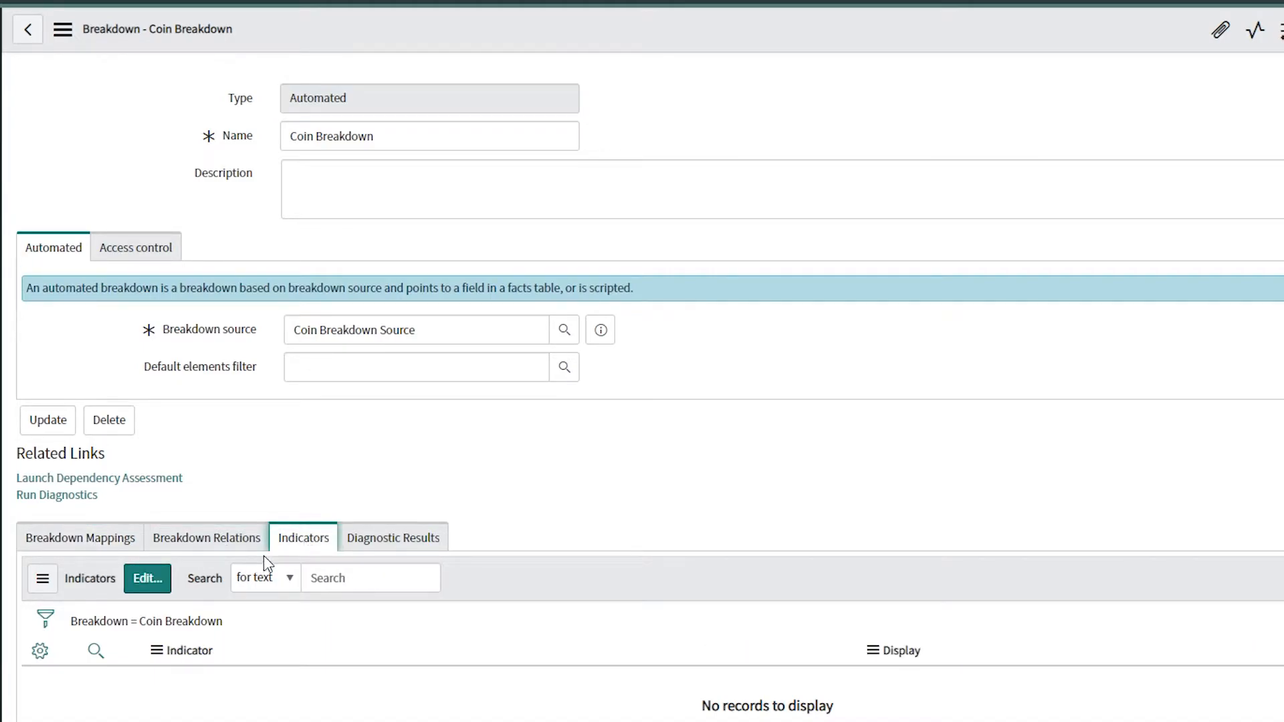
pyautogui.click(28, 535)
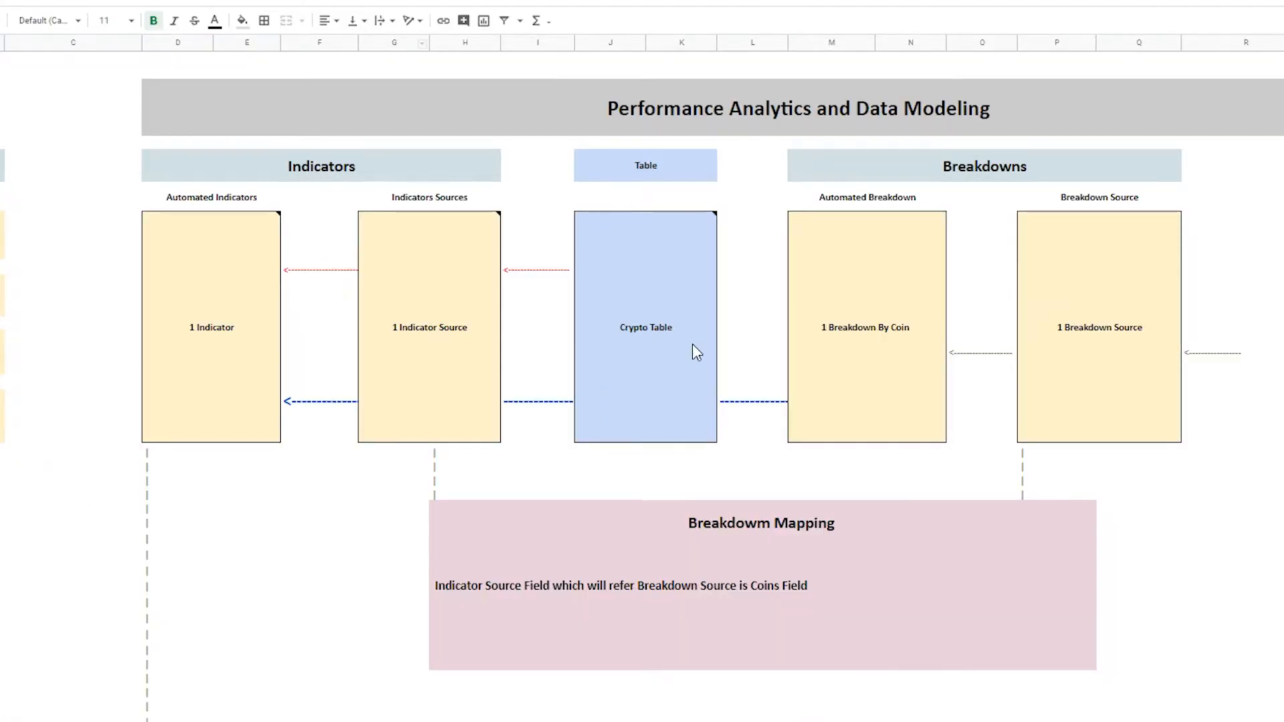
# Examine the Cryptoanalysis Application Blueprint diagram linking the indicator source, price indicator, breakdown mapping and scoresheet, including the Sum aggregate
pyautogui.scroll(-15, 692, 343)
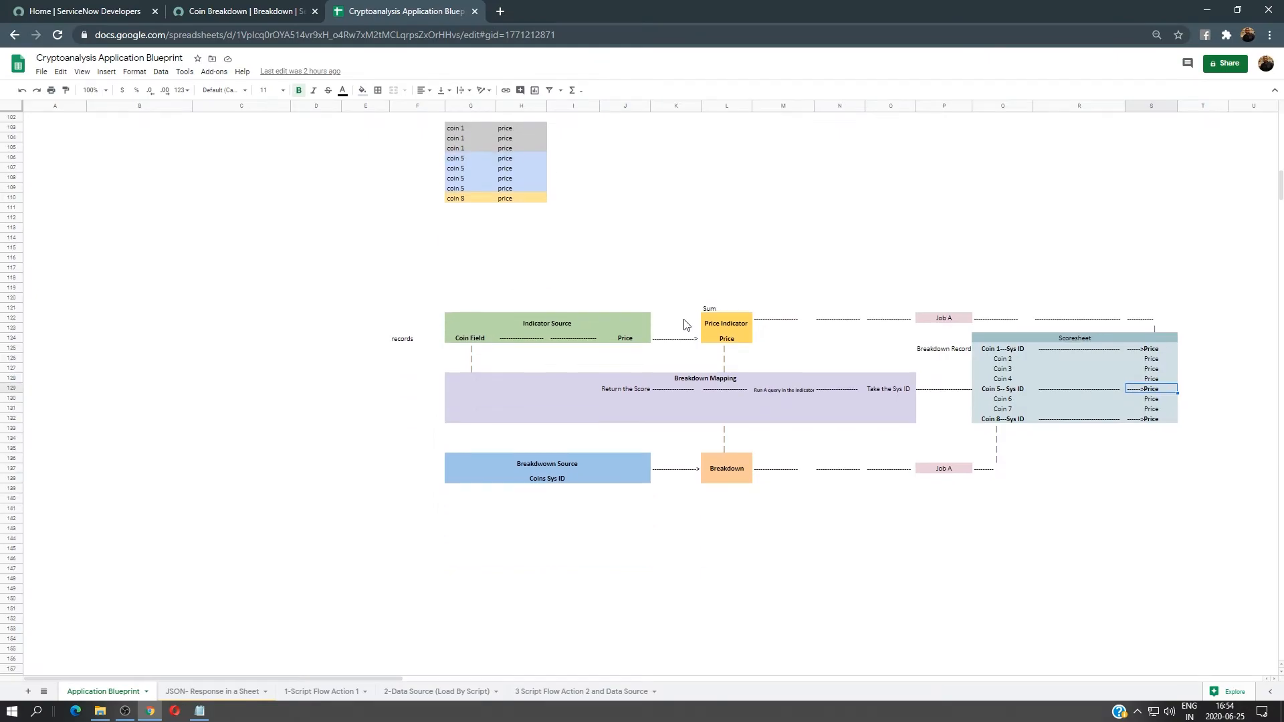
pyautogui.scroll(-2, 683, 325)
pyautogui.scroll(1, 683, 324)
pyautogui.hotkey('ctrl', '+')
pyautogui.hotkey('ctrl', '+')
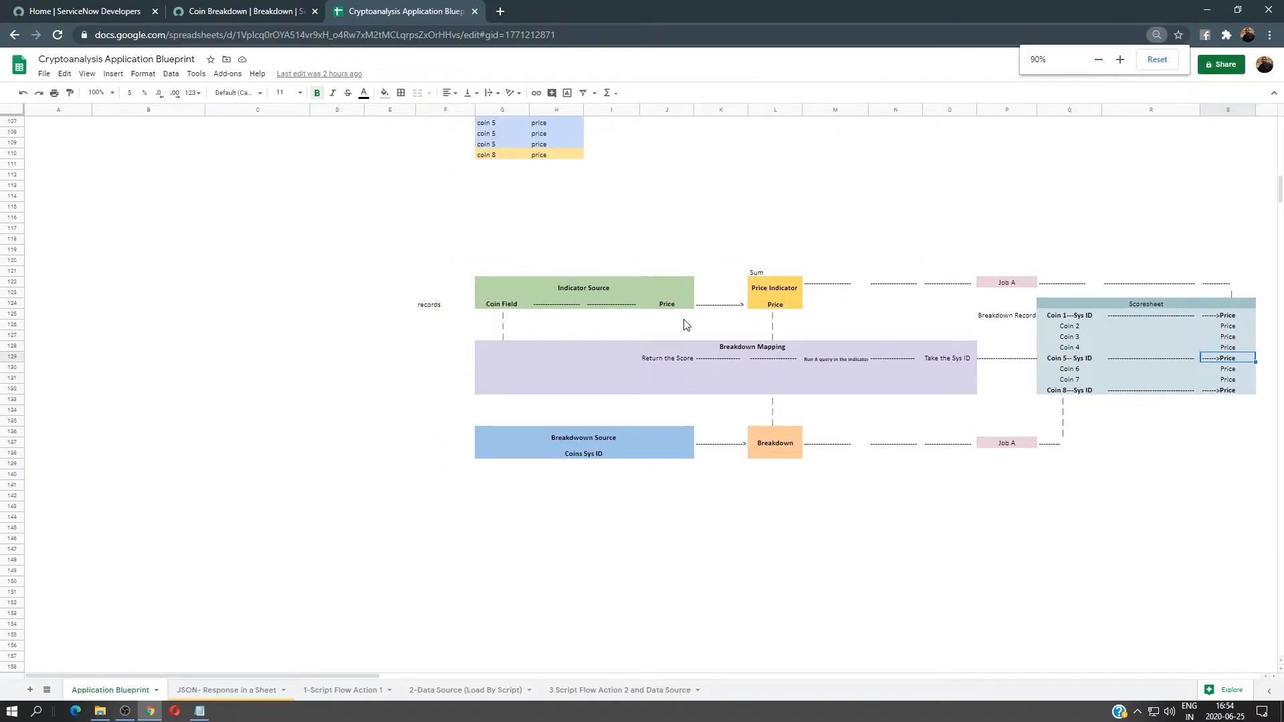
pyautogui.moveTo(295, 672); pyautogui.dragTo(388, 685)
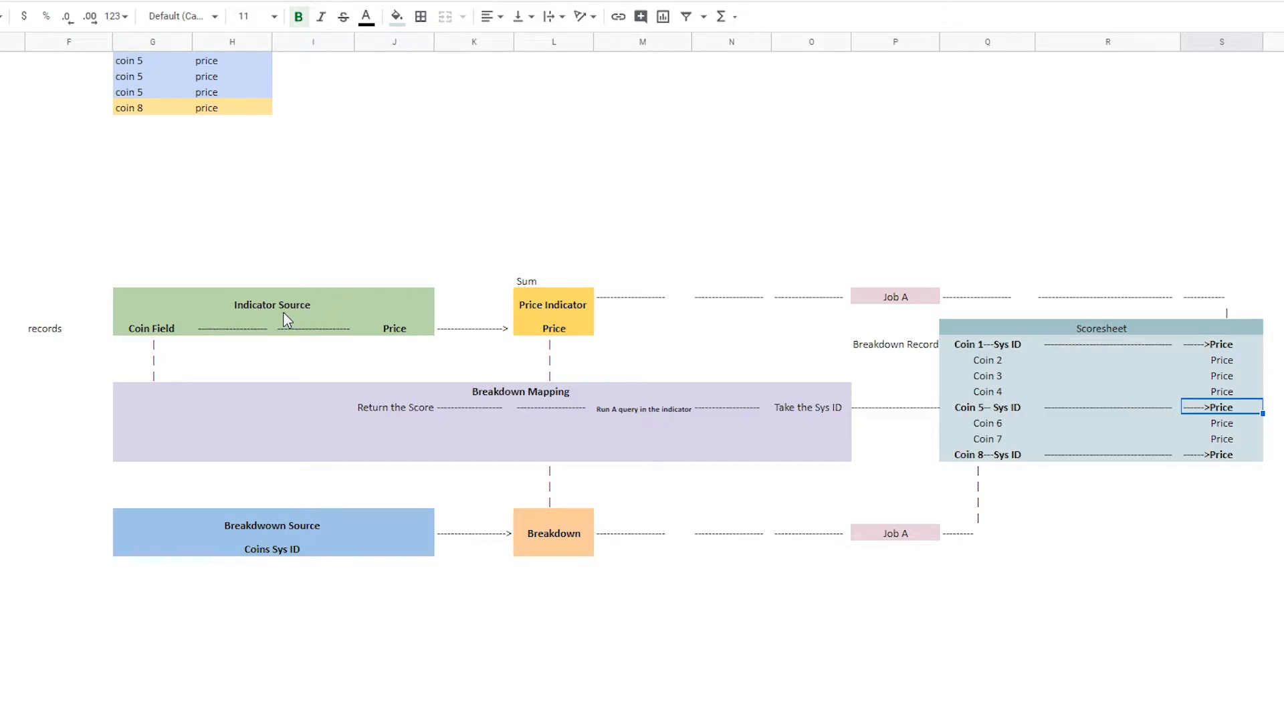
pyautogui.click(545, 314)
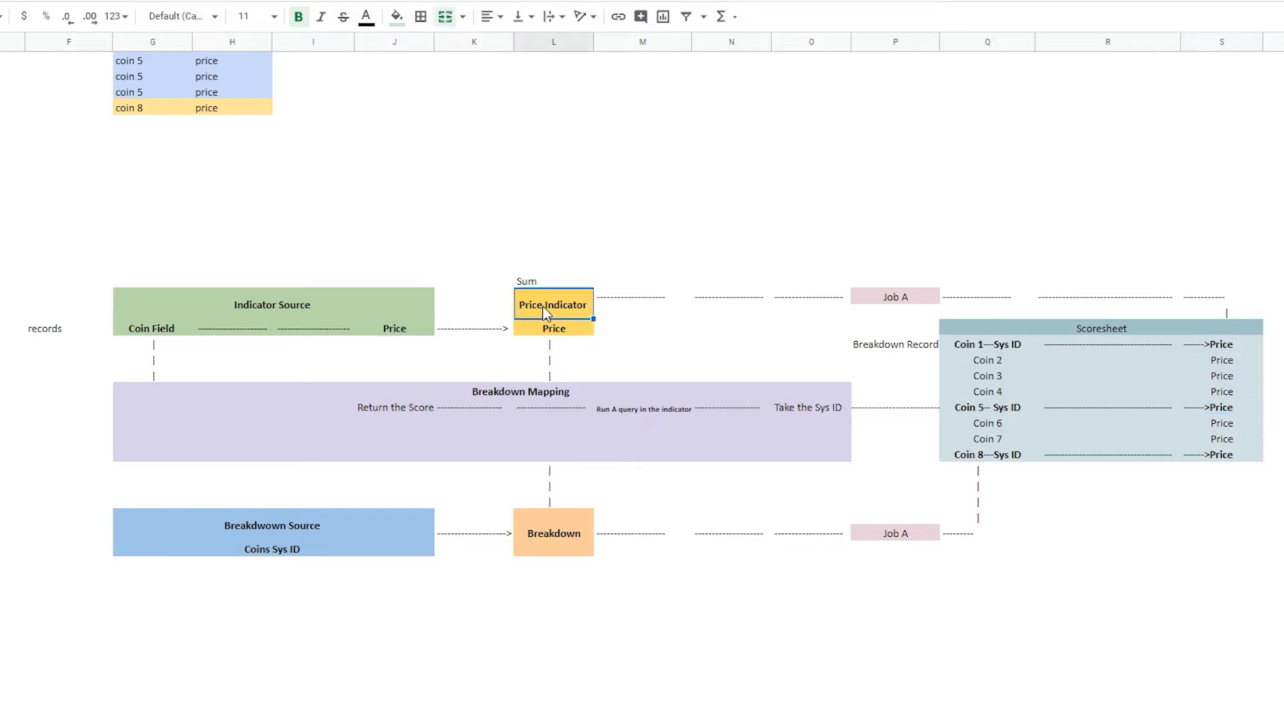
pyautogui.click(543, 283)
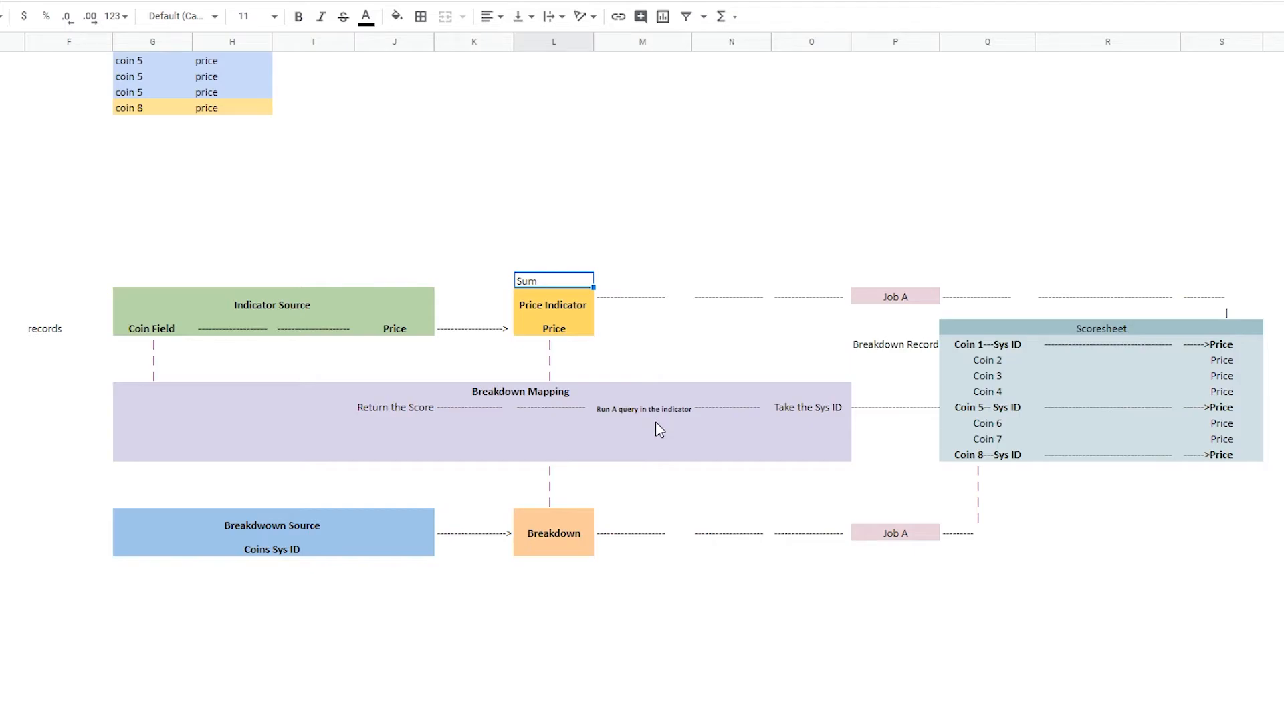
# Trace how the sample price records for coin 5 and coin 8 feed their matching price cells in the scoresheet
pyautogui.scroll(1, 431, 423)
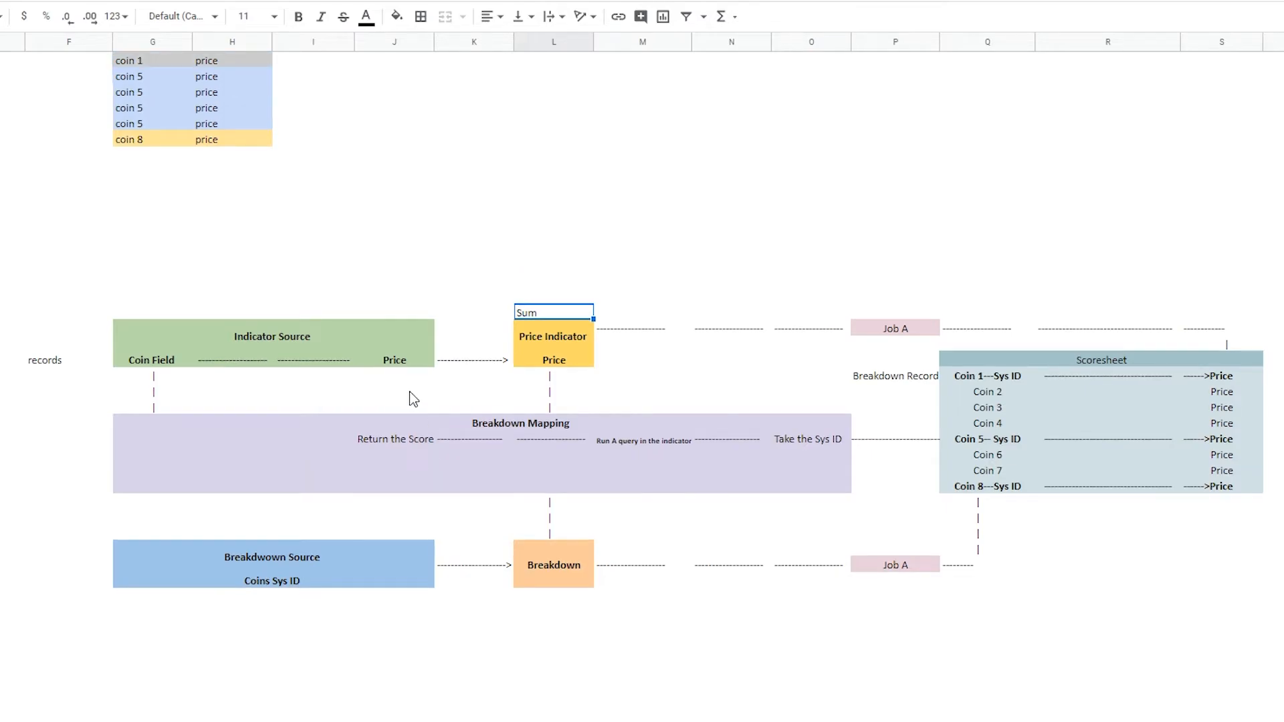
pyautogui.scroll(2, 409, 392)
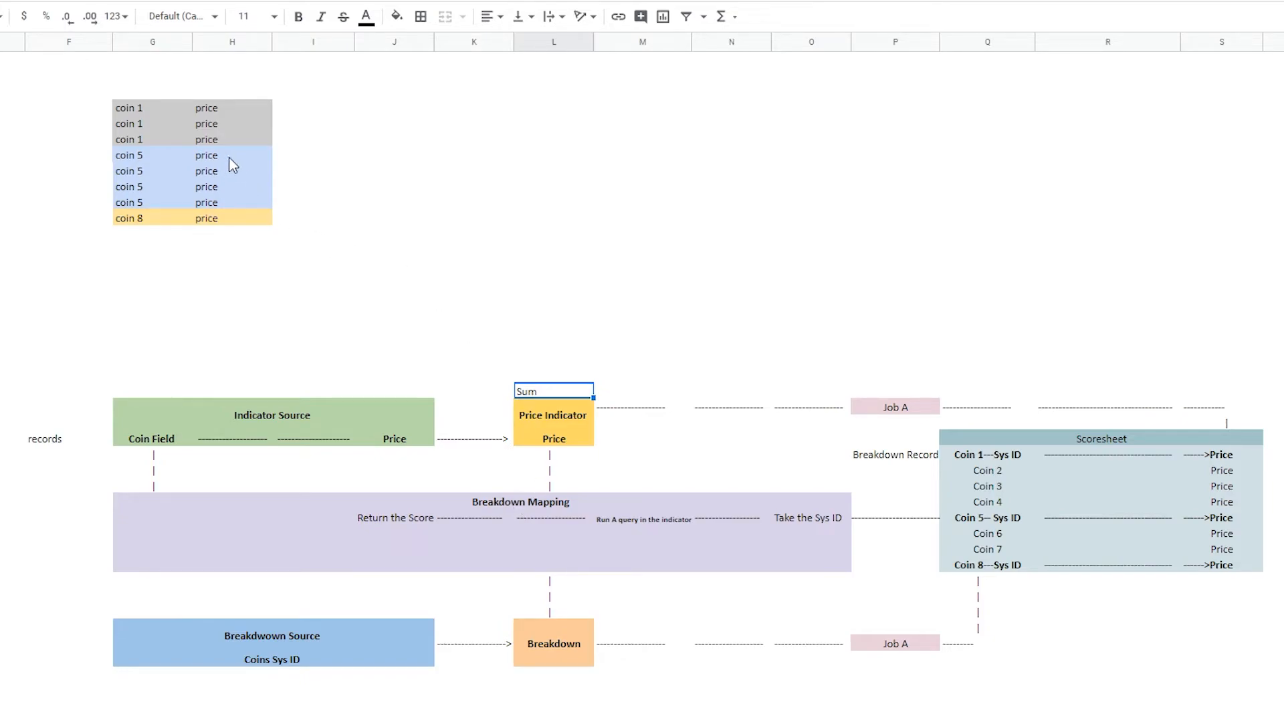
pyautogui.moveTo(255, 154); pyautogui.dragTo(260, 211)
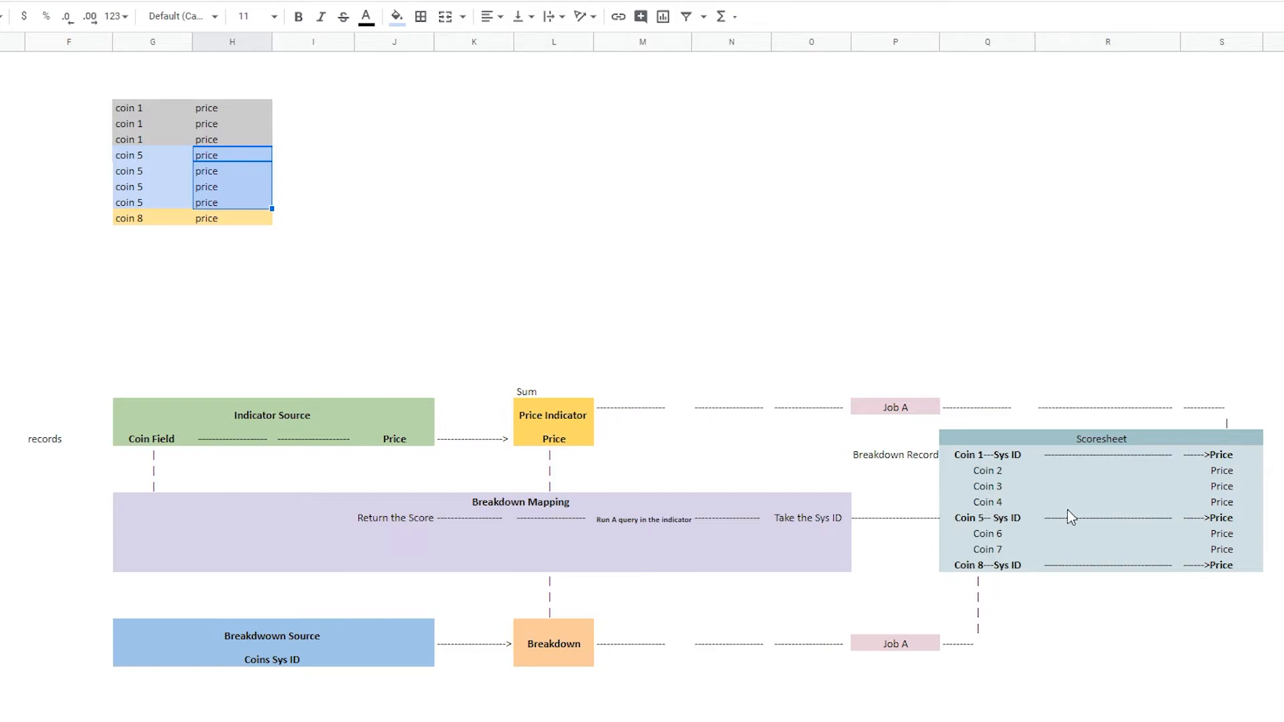
pyautogui.click(1220, 519)
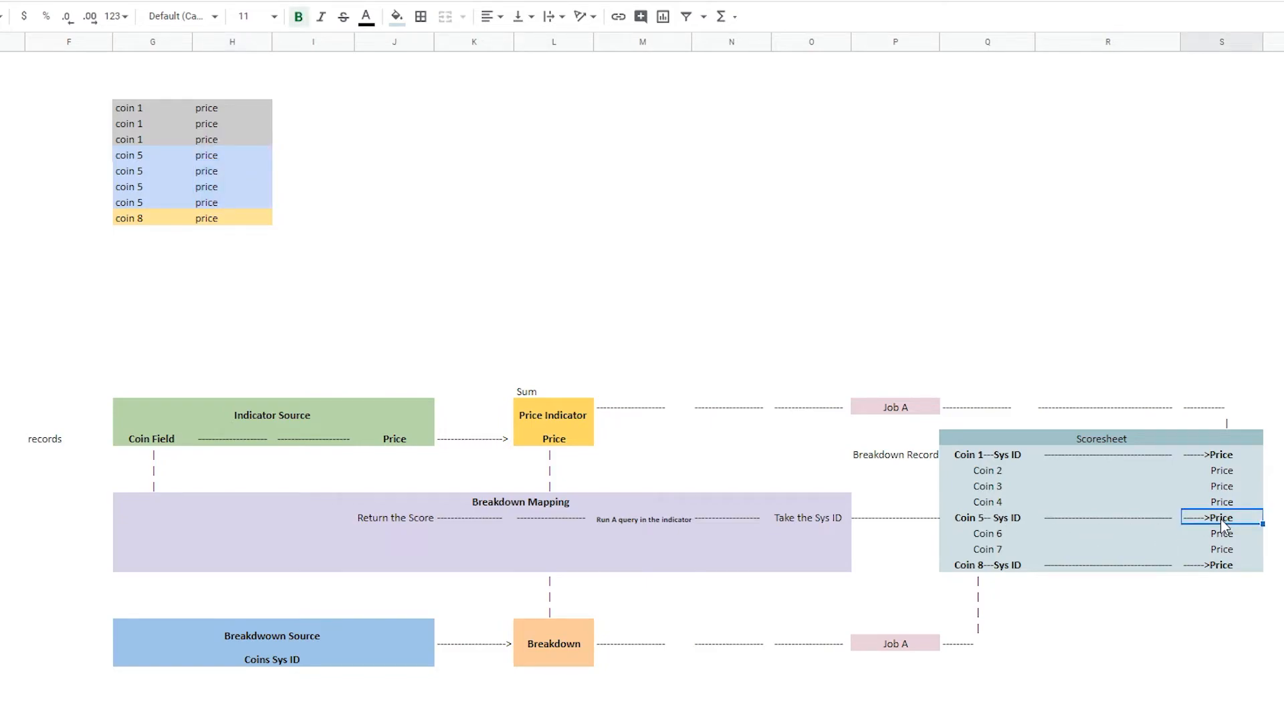
pyautogui.click(259, 154)
pyautogui.keyDown('shift'); pyautogui.click(250, 202); pyautogui.keyUp('shift')
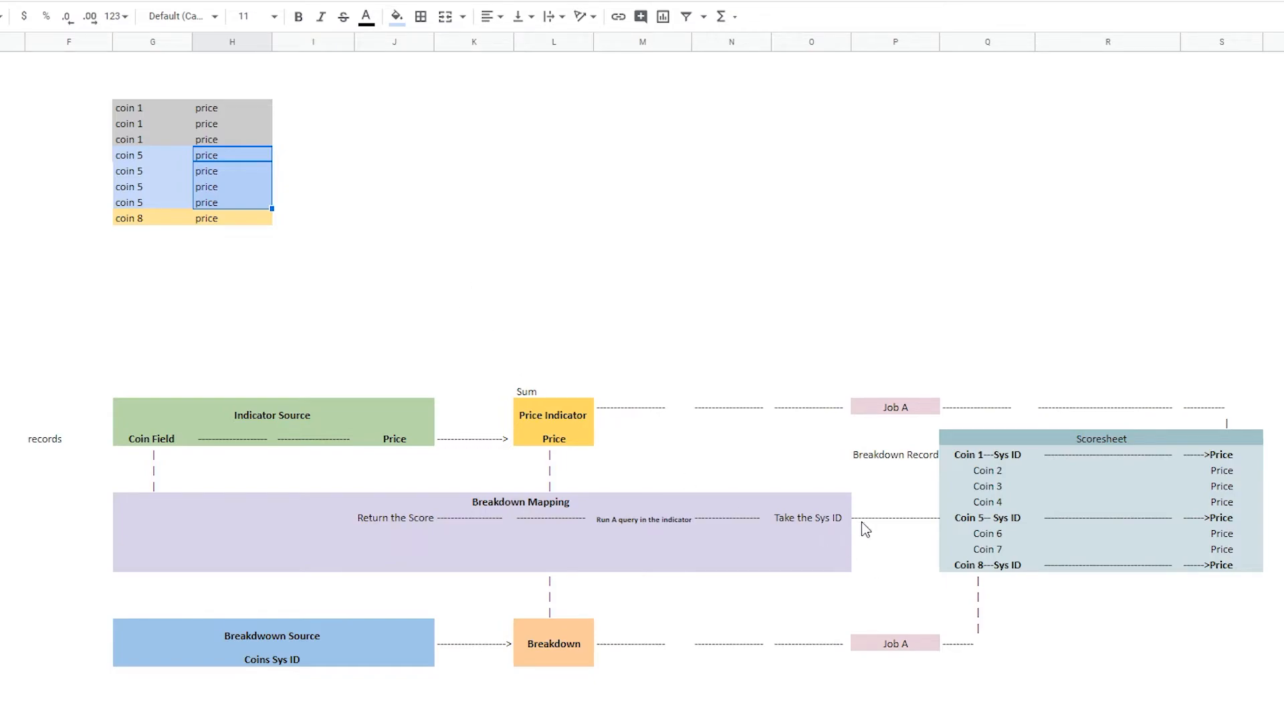
pyautogui.click(123, 220)
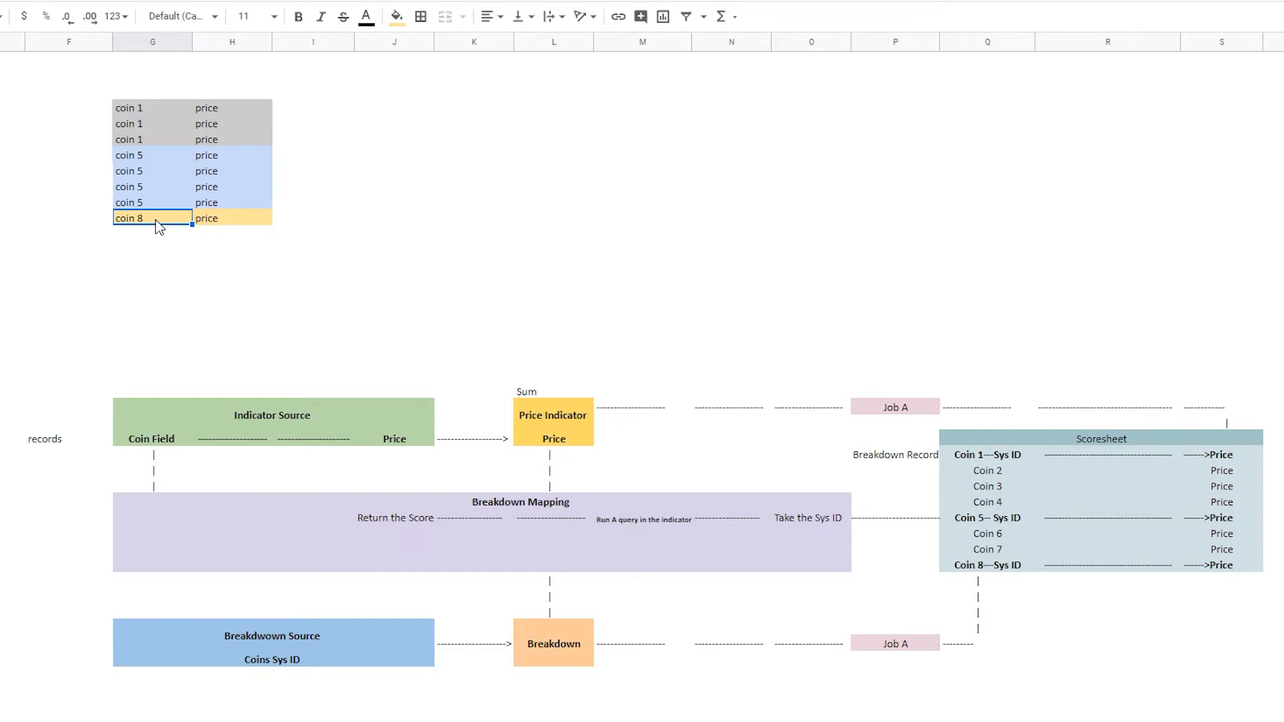
pyautogui.click(227, 224)
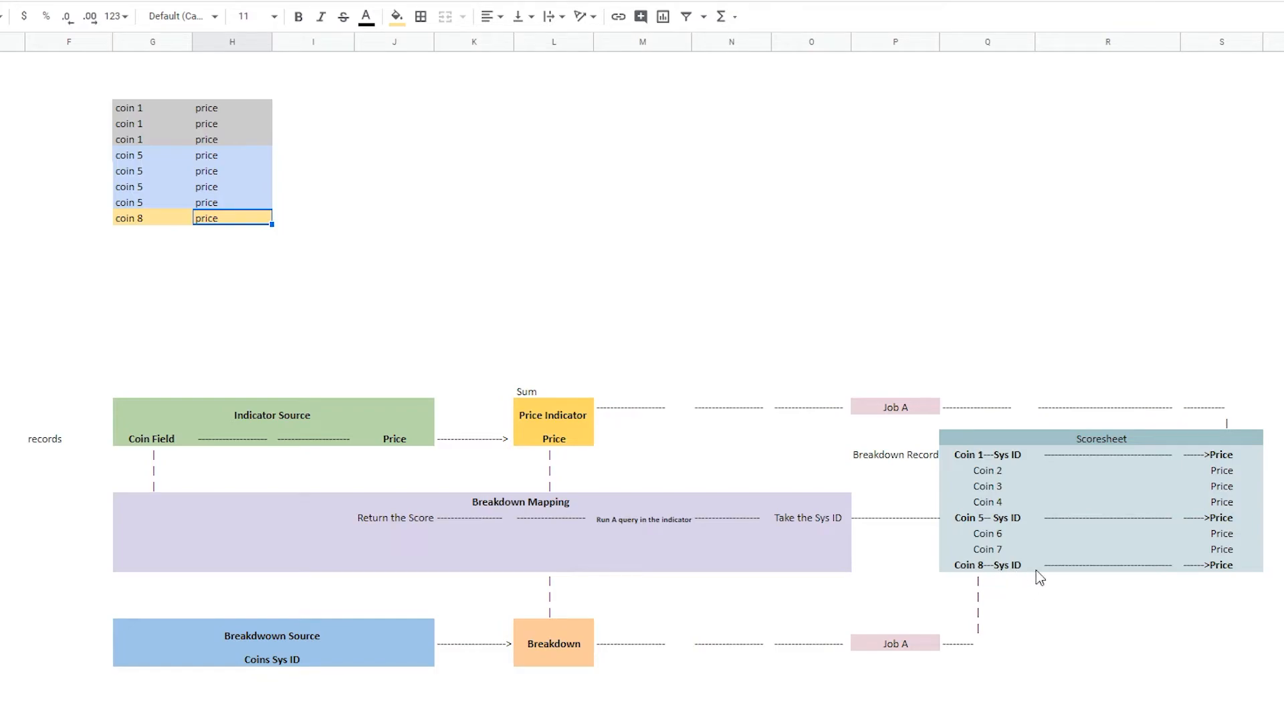
pyautogui.click(1234, 570)
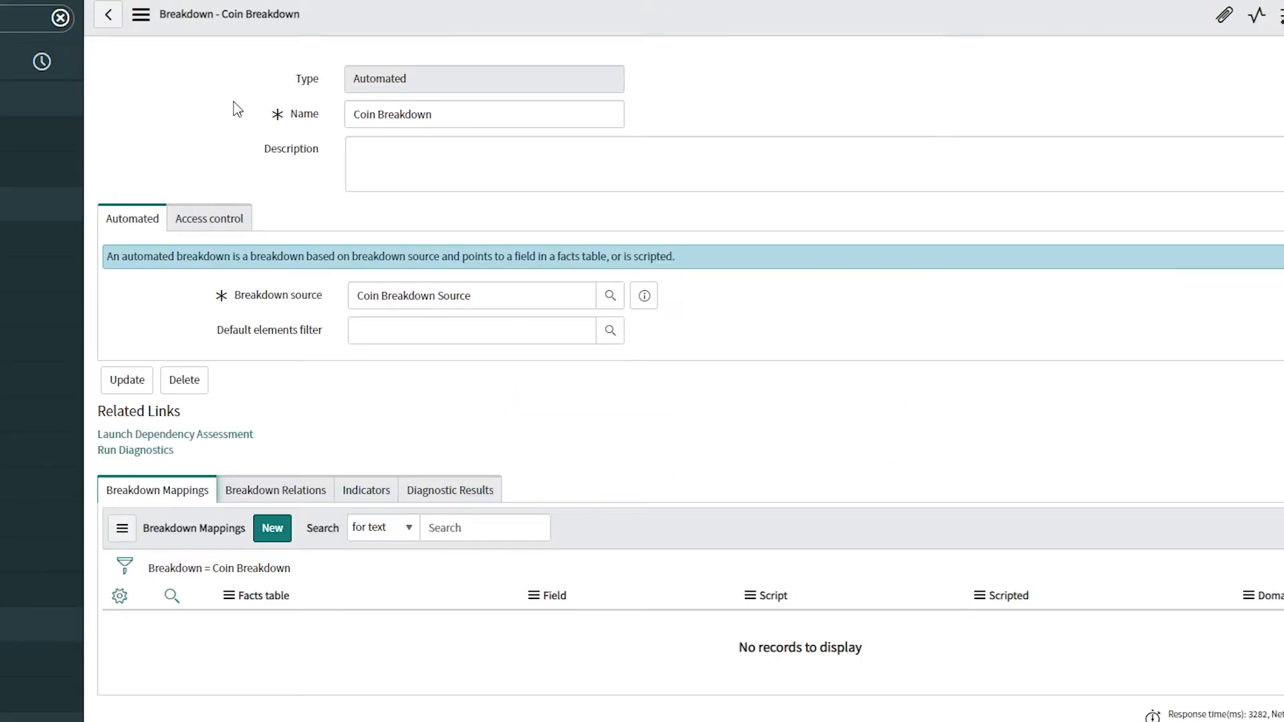
# Create and submit a breakdown mapping for Coin Breakdown with the Crypto facts table and the Coin field
pyautogui.click(272, 529)
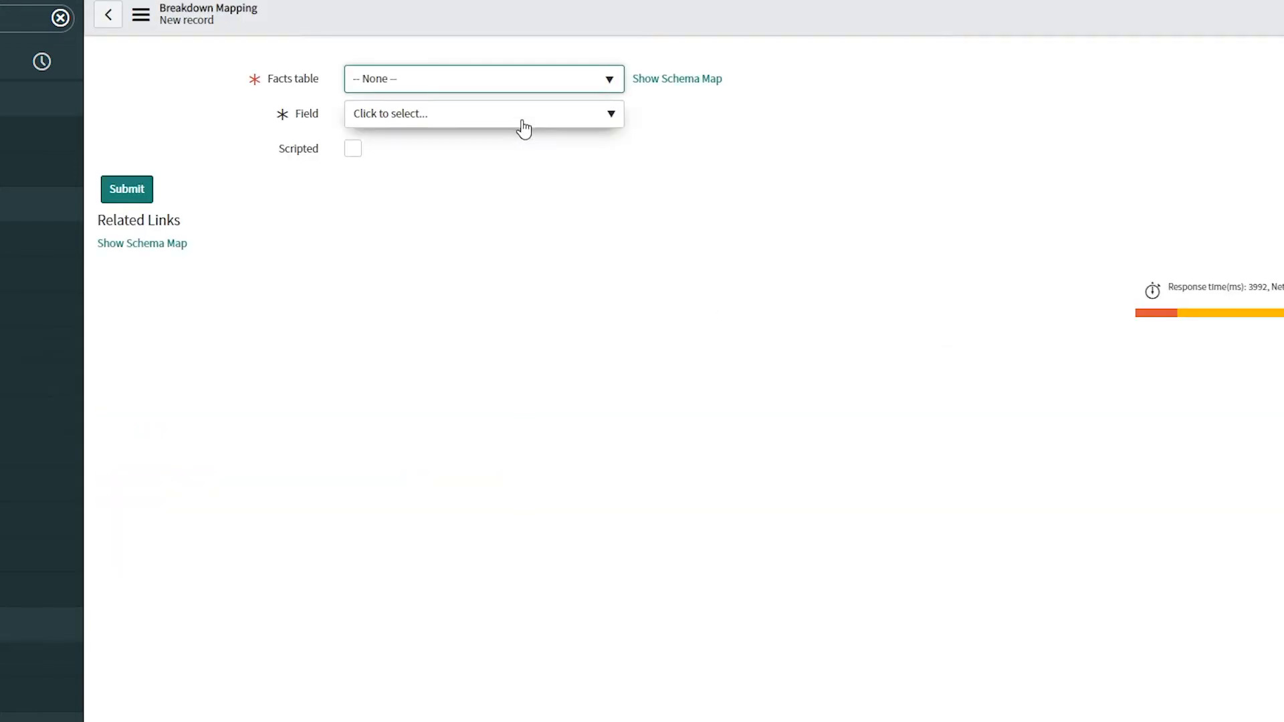
pyautogui.click(569, 94)
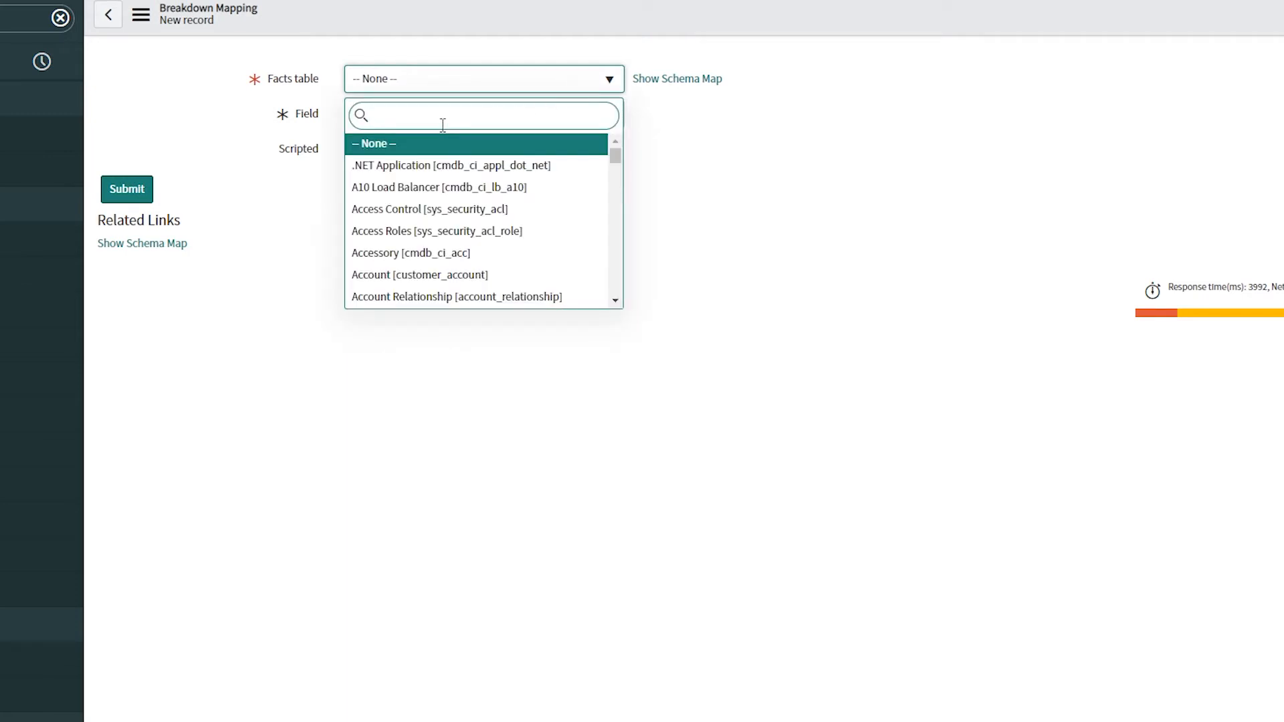
pyautogui.write('cry')
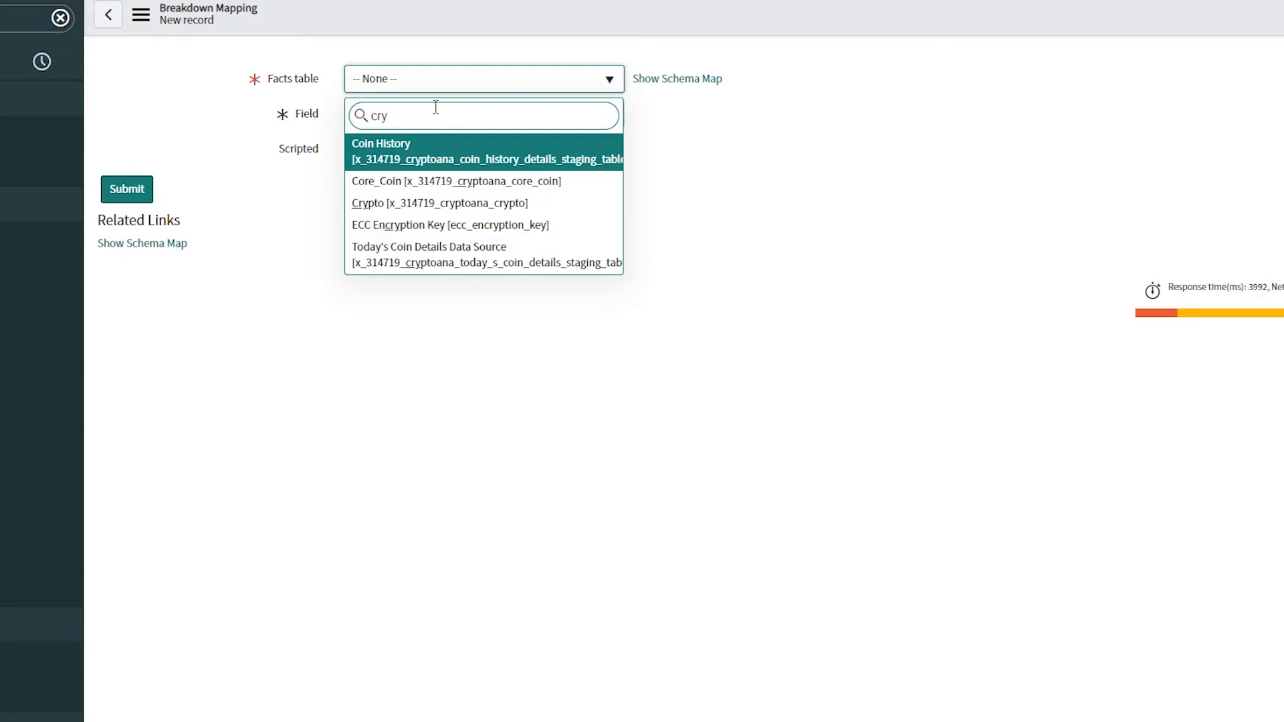
pyautogui.click(438, 204)
pyautogui.click(524, 114)
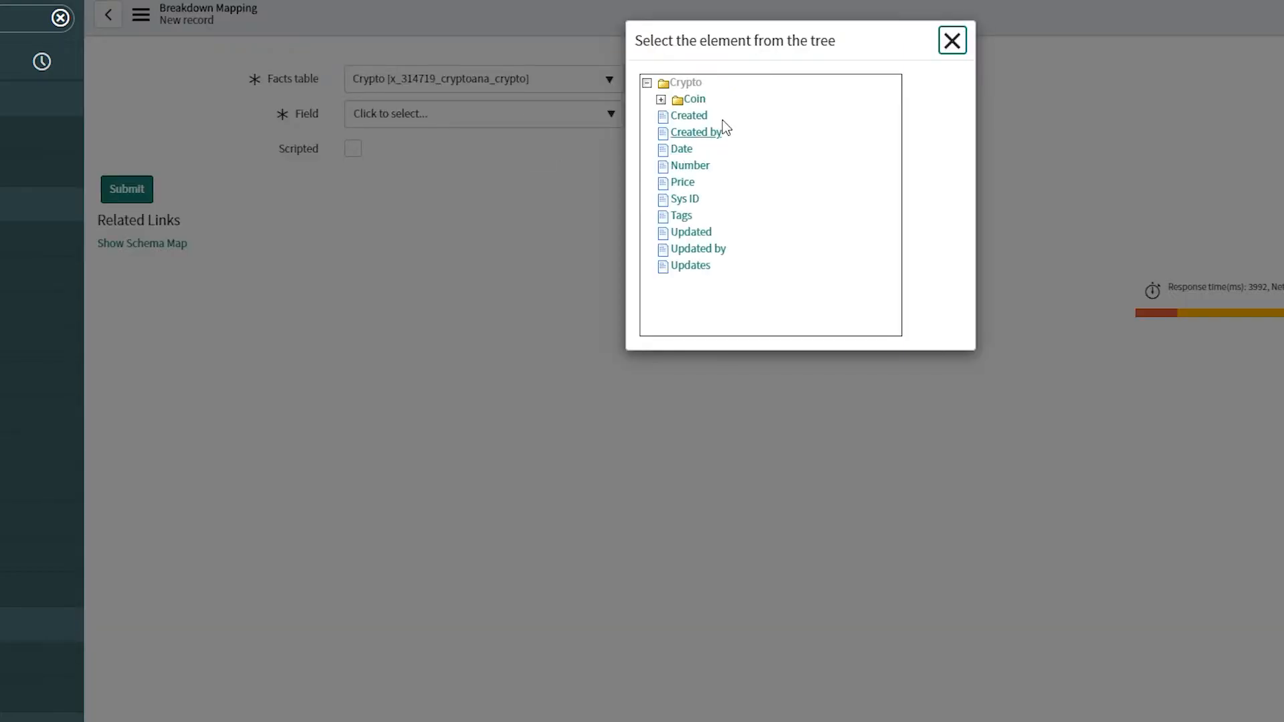
pyautogui.click(694, 100)
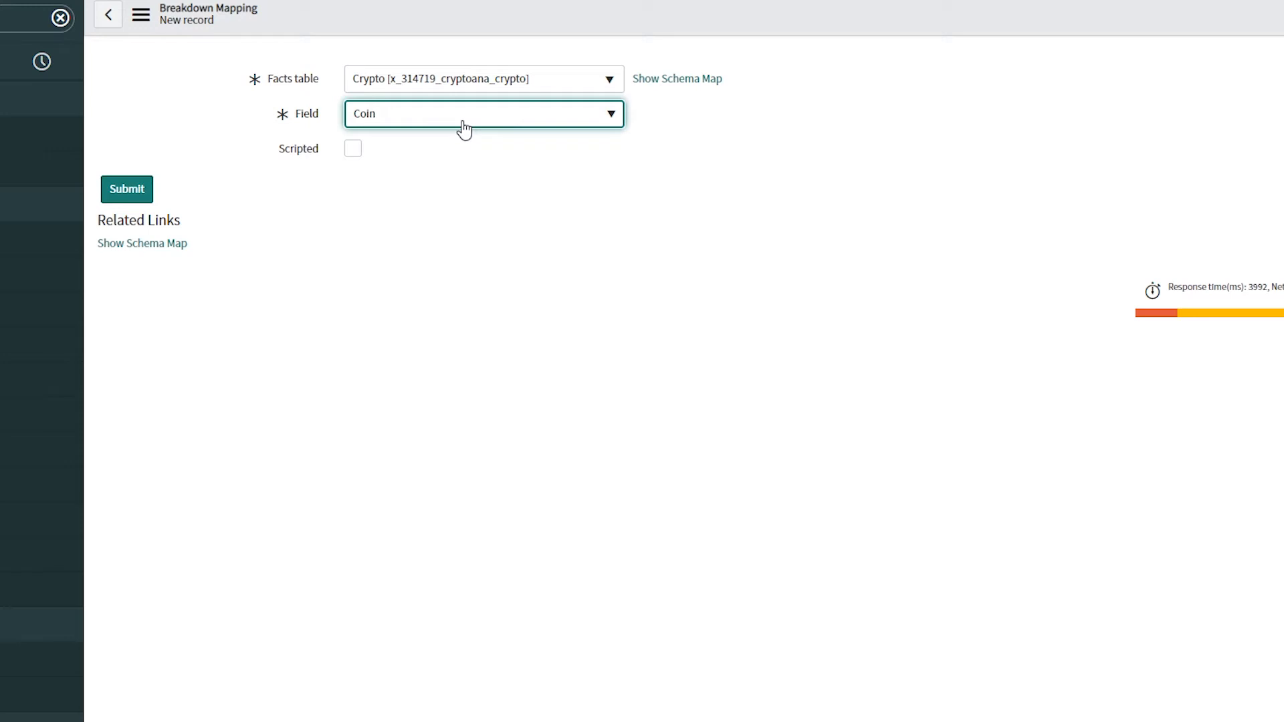
pyautogui.click(125, 188)
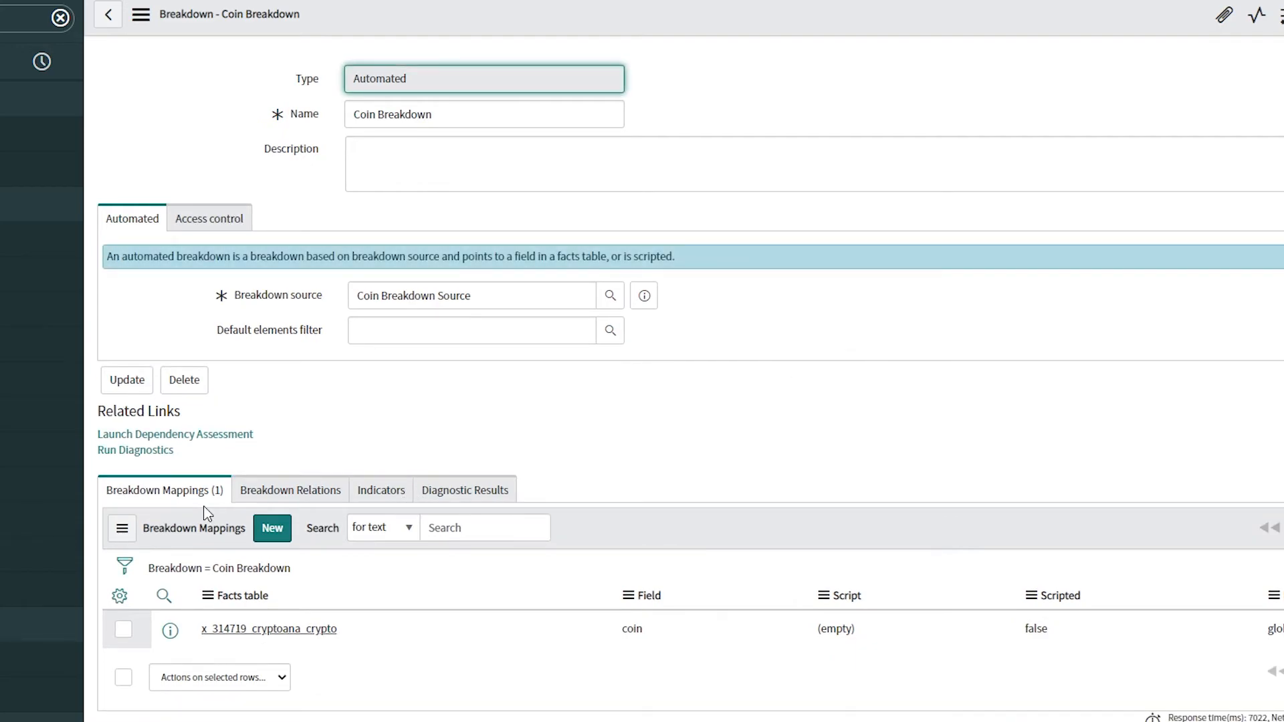
# Add Price Indicator to the indicators of Coin Breakdown and save the membership
pyautogui.click(401, 498)
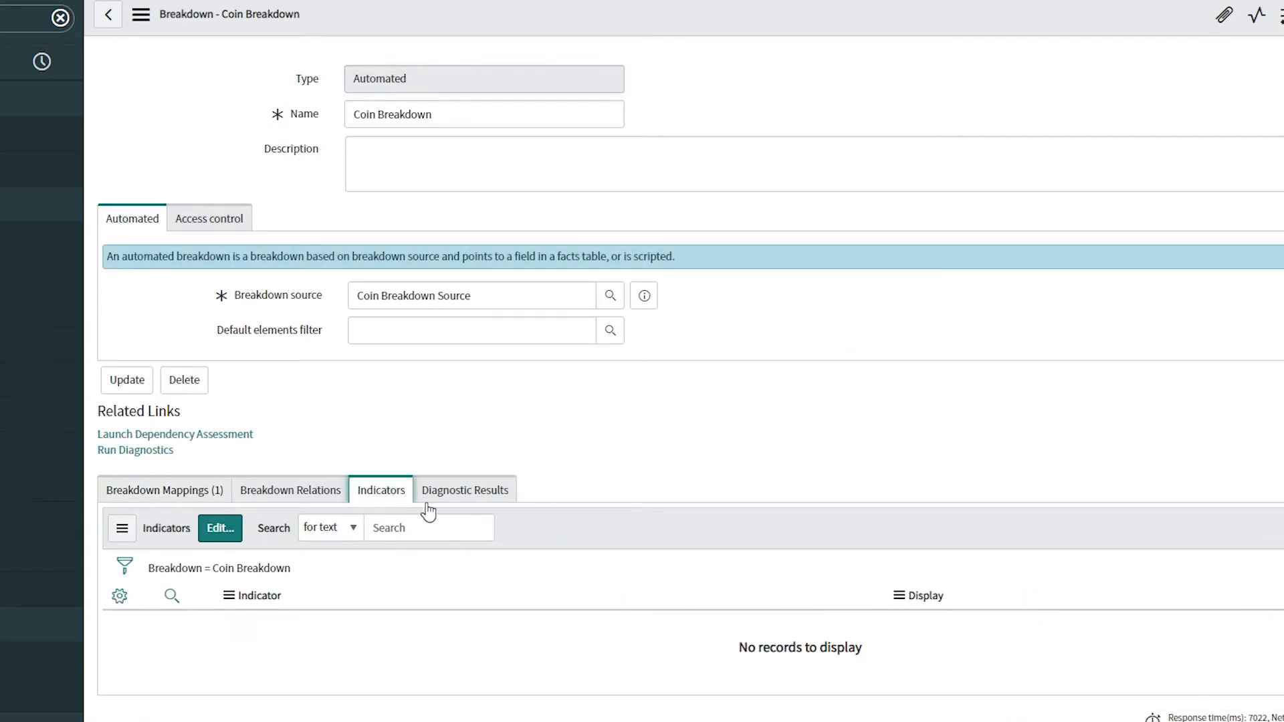
pyautogui.click(220, 527)
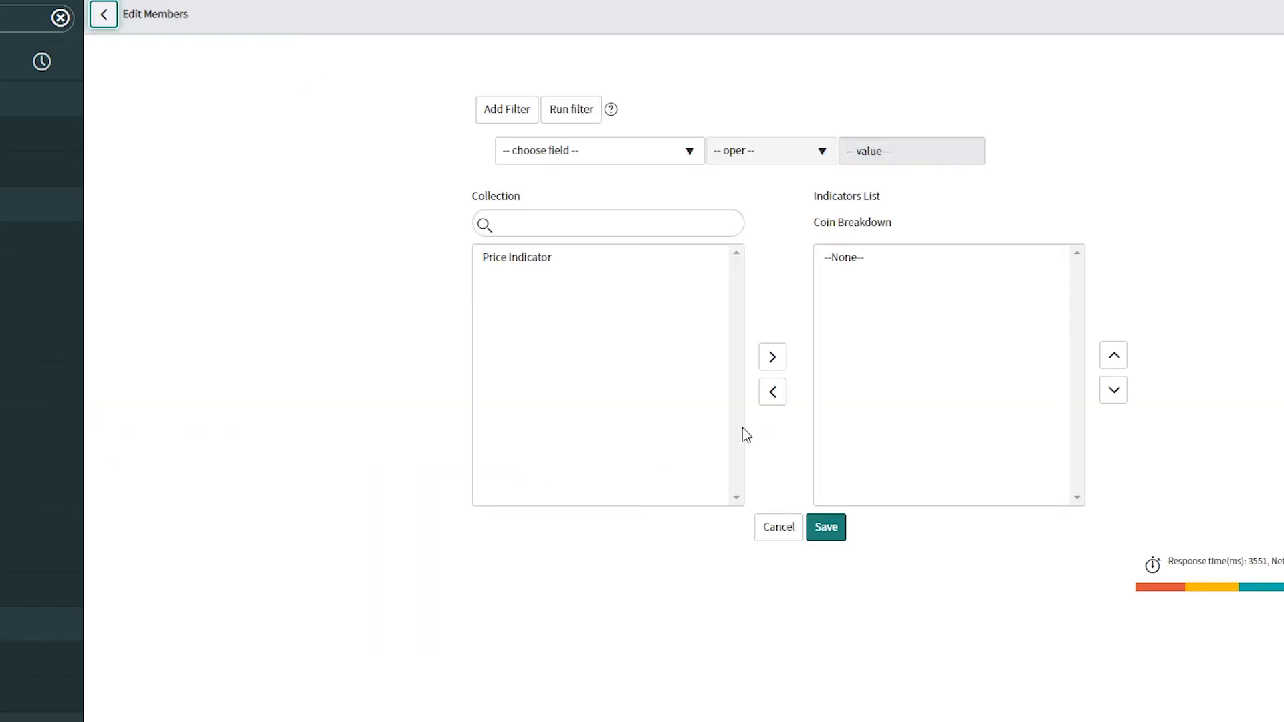
pyautogui.click(532, 259)
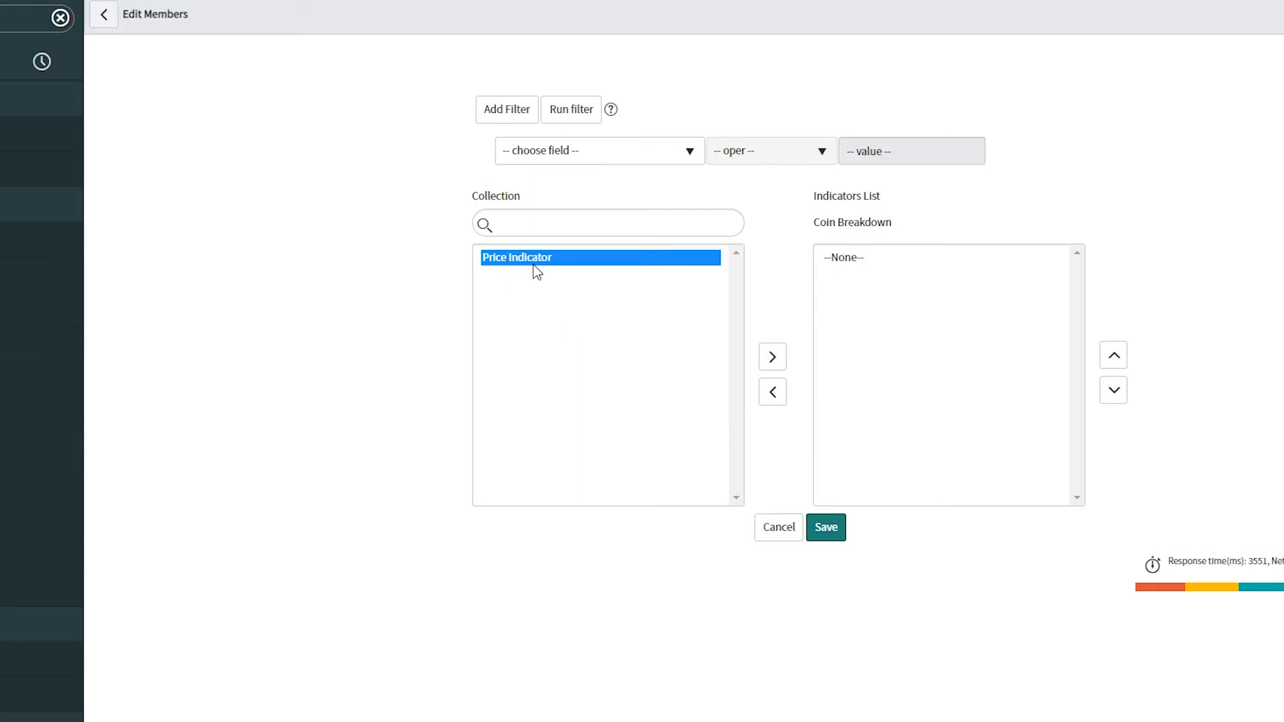
pyautogui.click(772, 357)
pyautogui.click(825, 528)
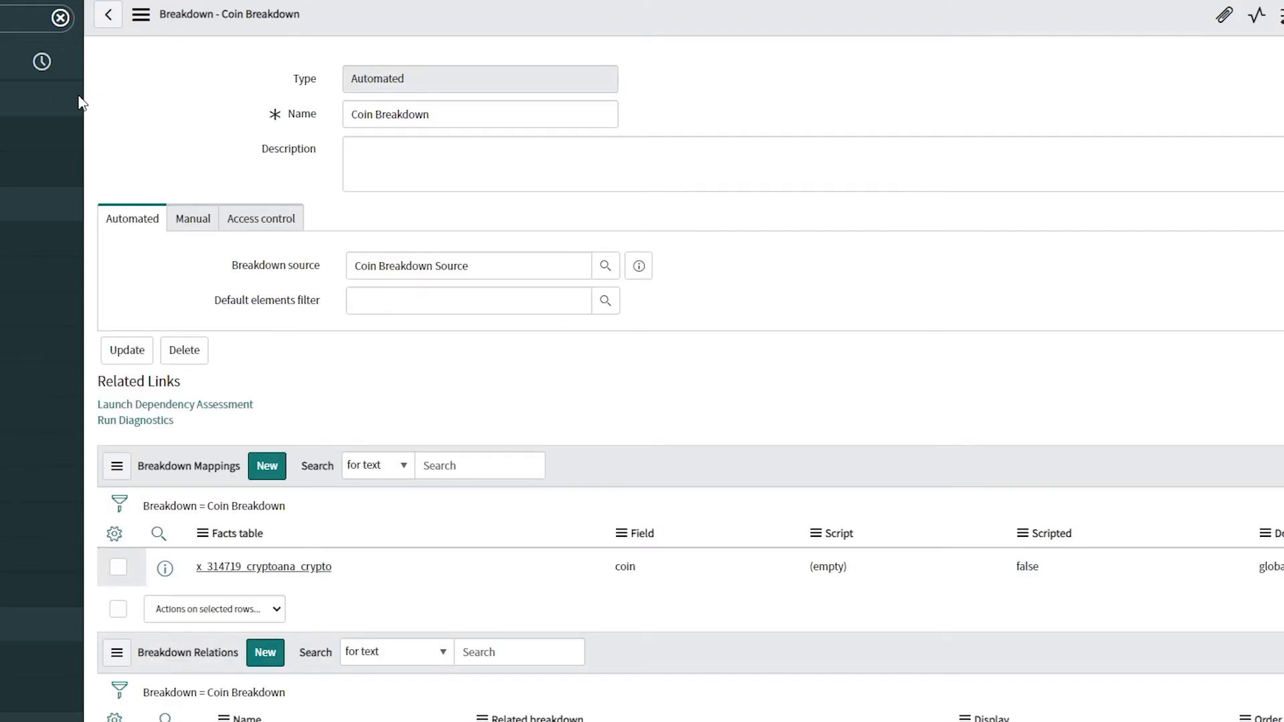
# Find the Performance Analytics data collector jobs by filtering the navigator for "job", and start a new job record
pyautogui.click(100, 105)
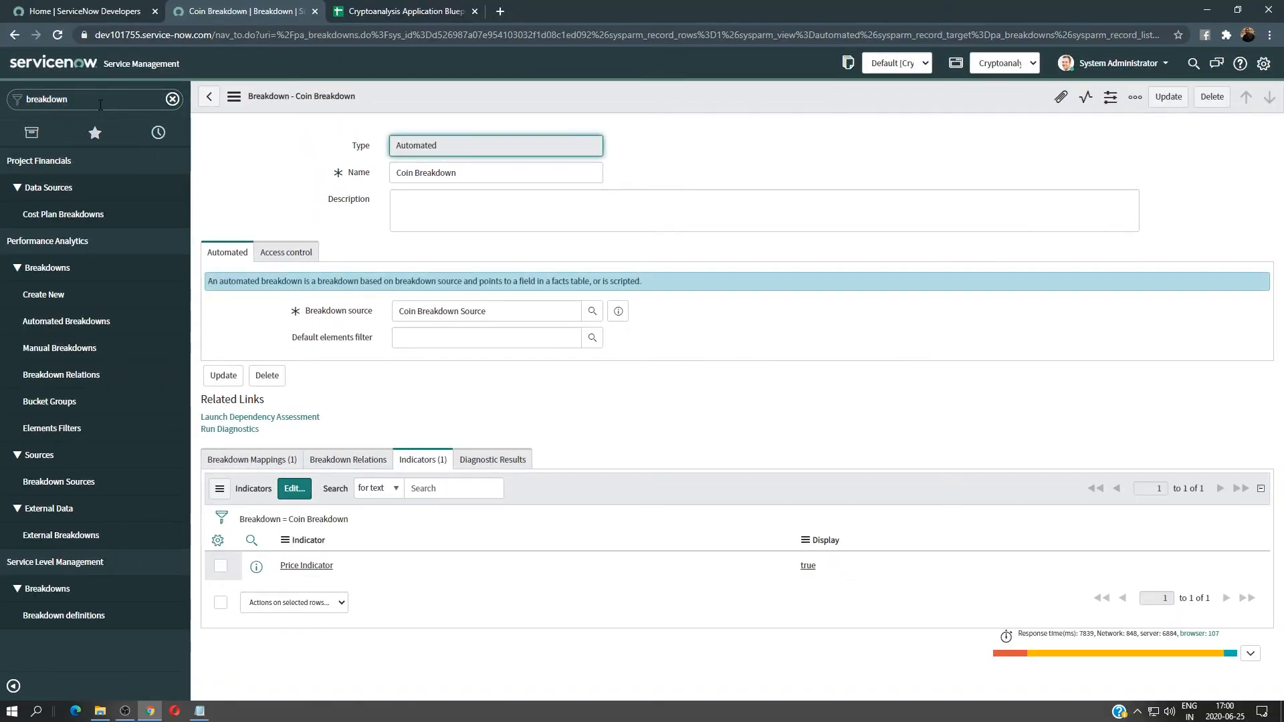
pyautogui.click(100, 105)
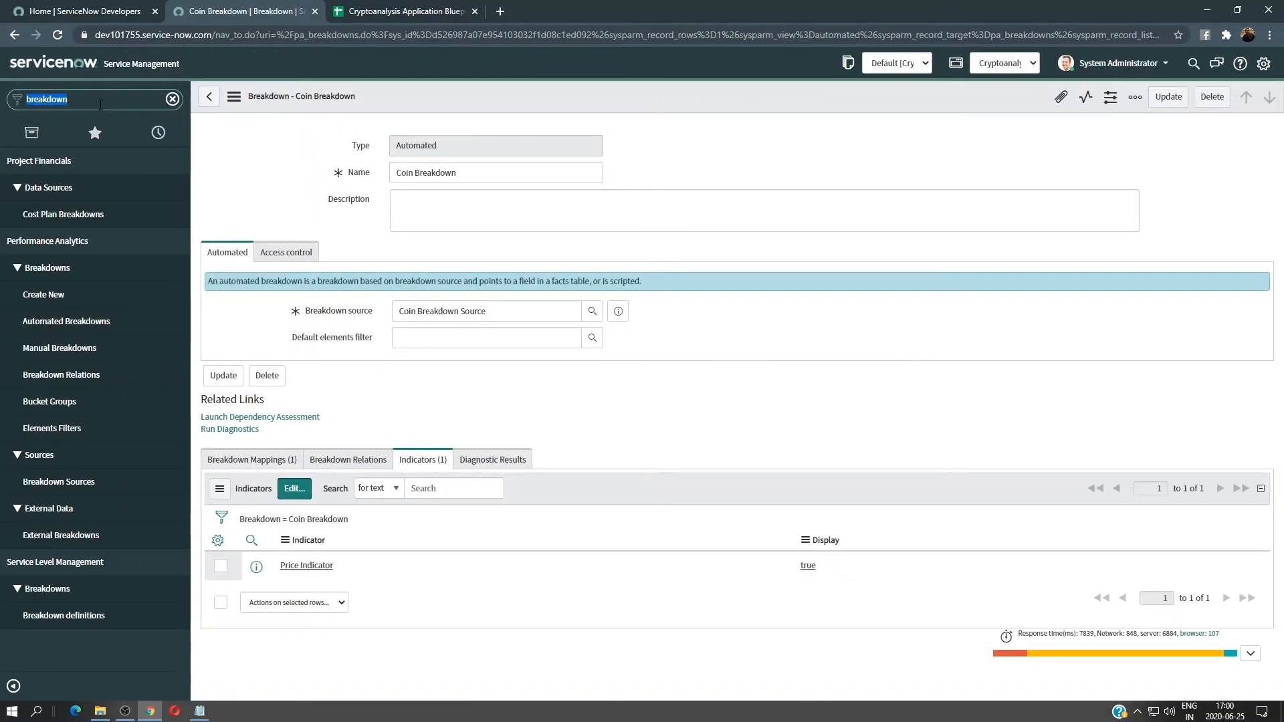
pyautogui.write('job')
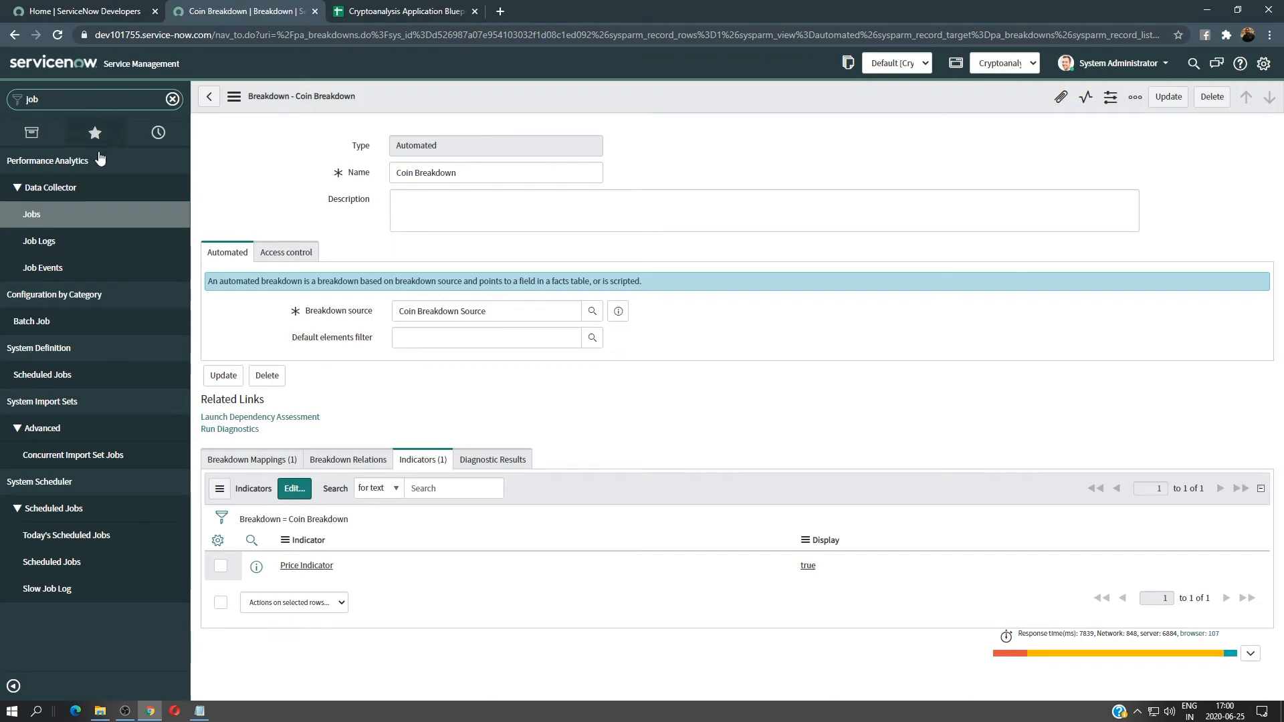
pyautogui.click(82, 219)
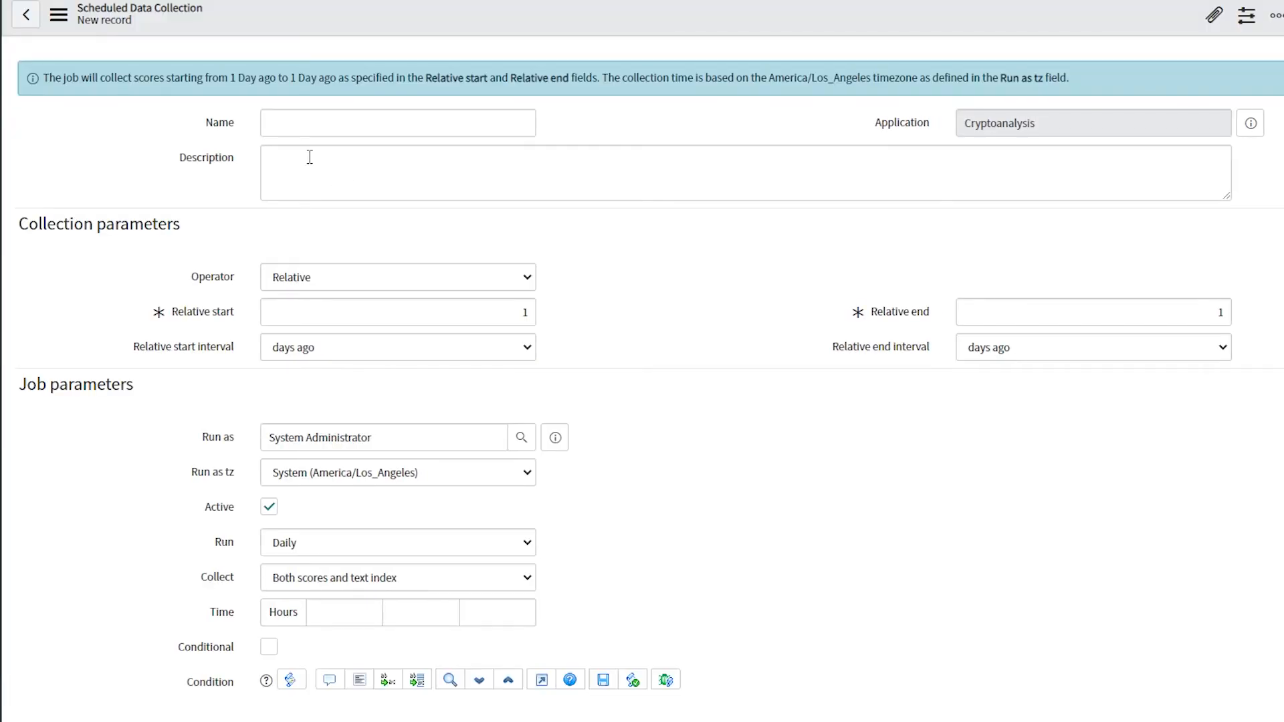
# Name the new scheduled data collection job "Historical Coin Data Collection"
pyautogui.click(308, 131)
pyautogui.write('Coin')
pyautogui.press('BackSpace')
pyautogui.press('BackSpace')
pyautogui.press('BackSpace')
pyautogui.press('BackSpace')
pyautogui.write('C')
pyautogui.press('BackSpace')
pyautogui.write('hh')
pyautogui.press('BackSpace')
pyautogui.write('Hisyt')
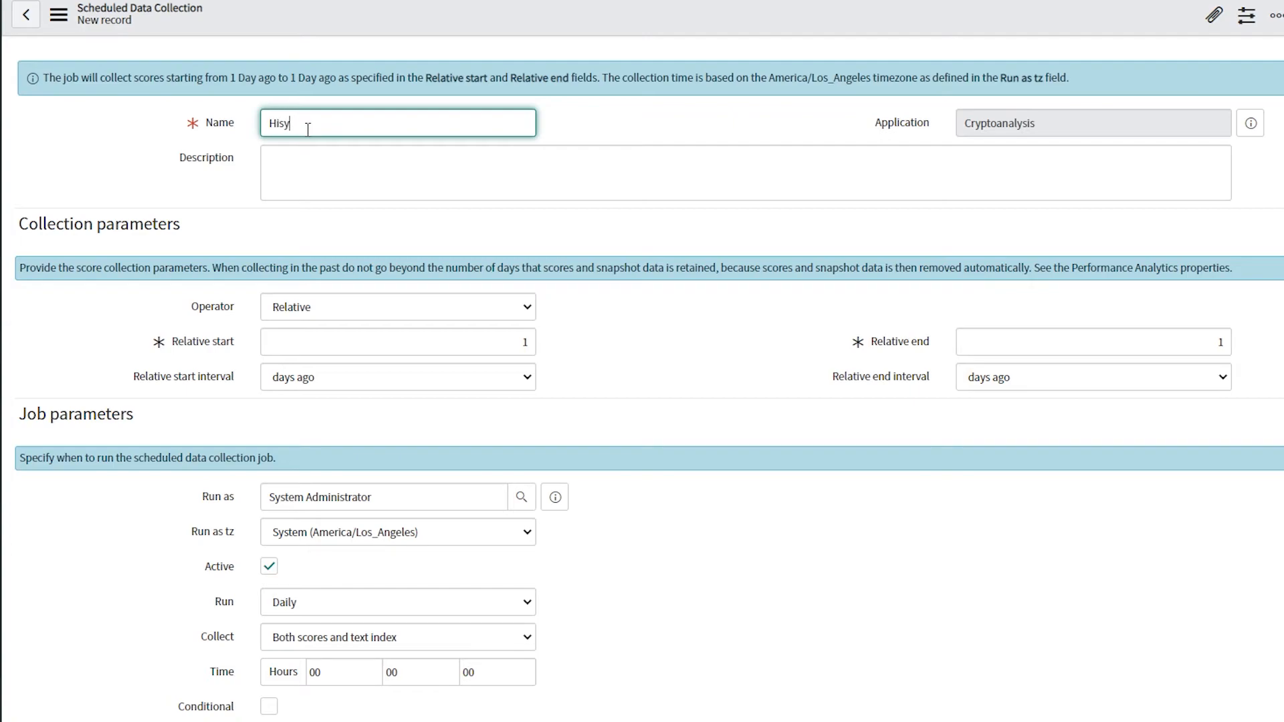
pyautogui.write('orical Data Collection')
pyautogui.click(317, 126)
pyautogui.write('Coin')
pyautogui.click(573, 132)
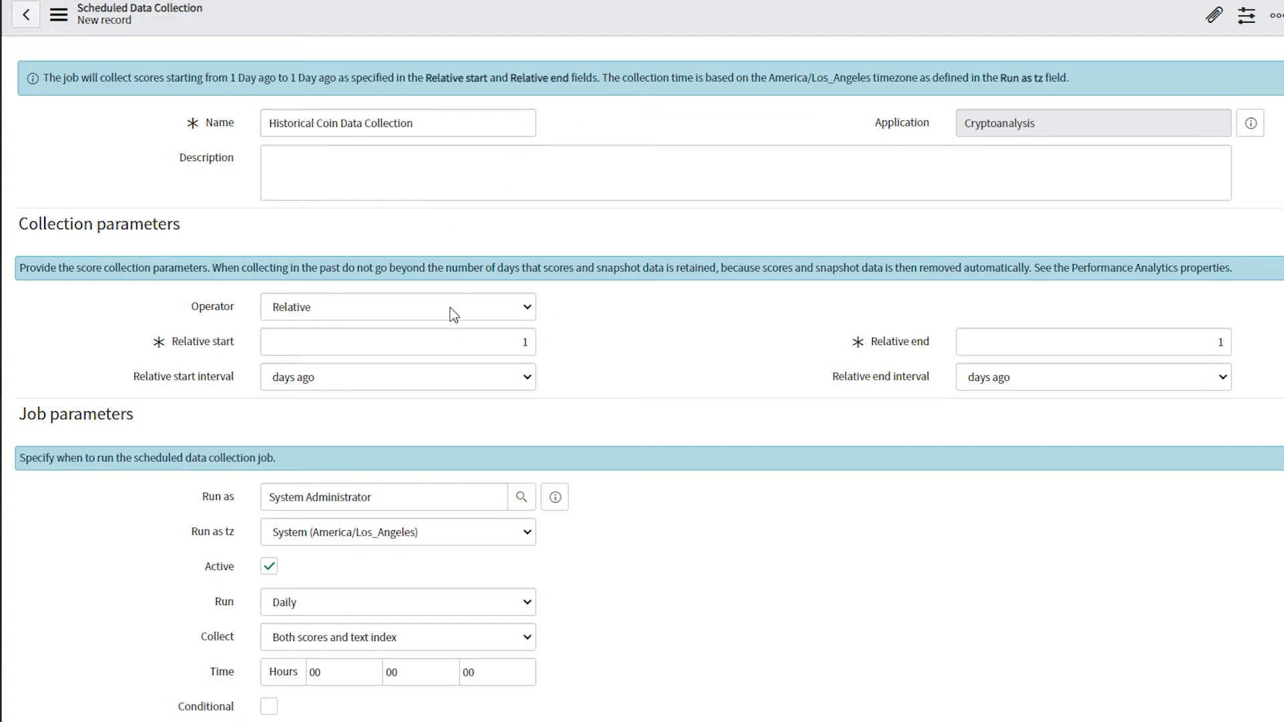
# Set the job's relative start to 1824 days ago and relative end to 0 days ago, and submit it
pyautogui.click(525, 340)
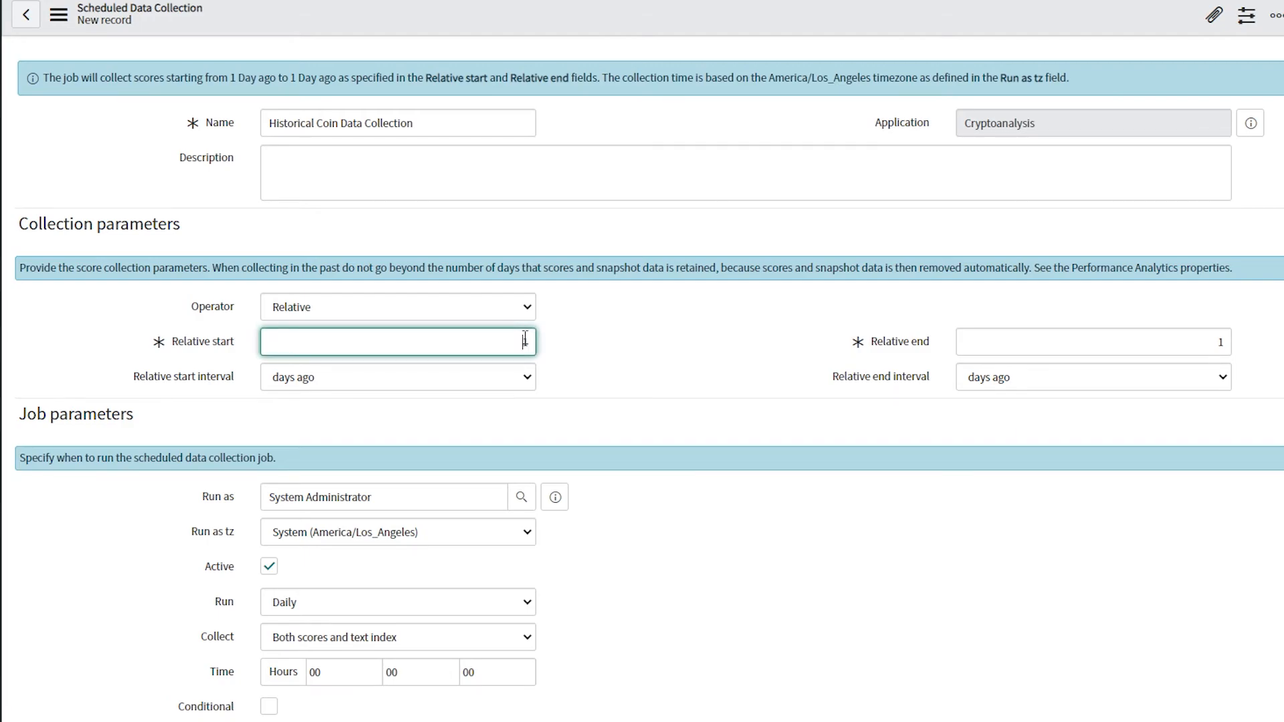
pyautogui.write('1824')
pyautogui.click(668, 328)
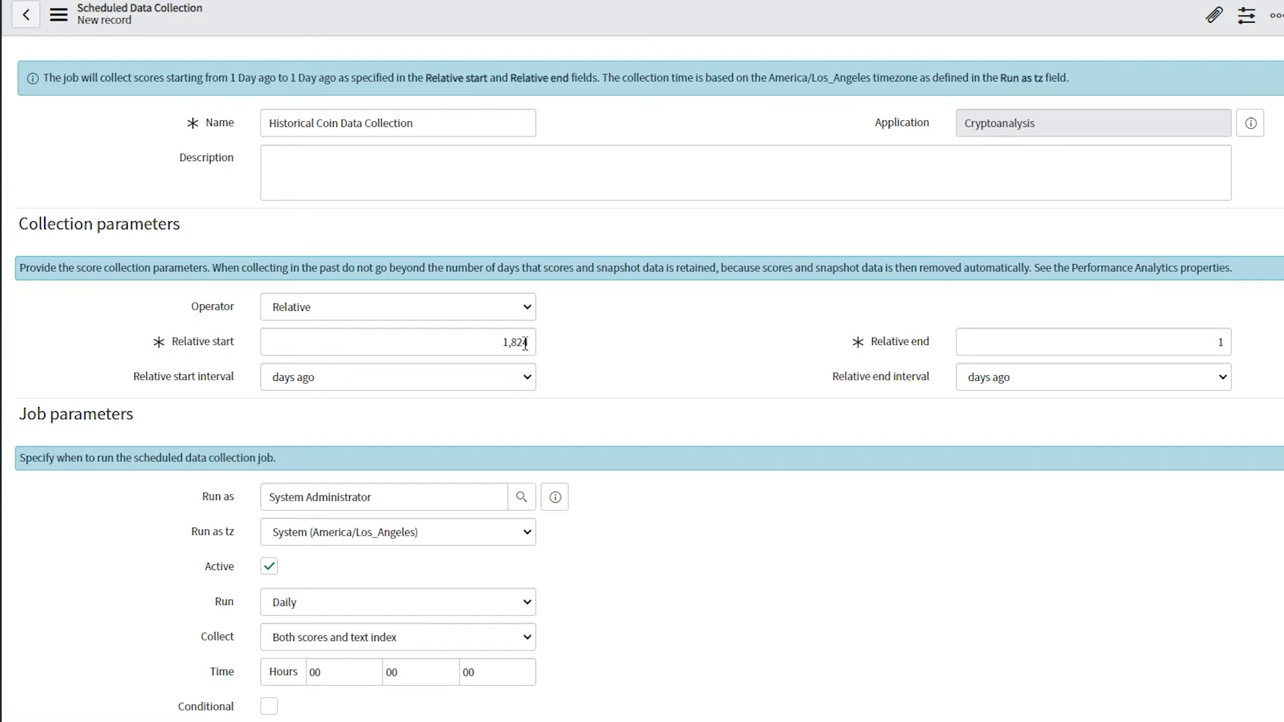
pyautogui.doubleClick(1220, 343)
pyautogui.press('BackSpace')
pyautogui.write('0')
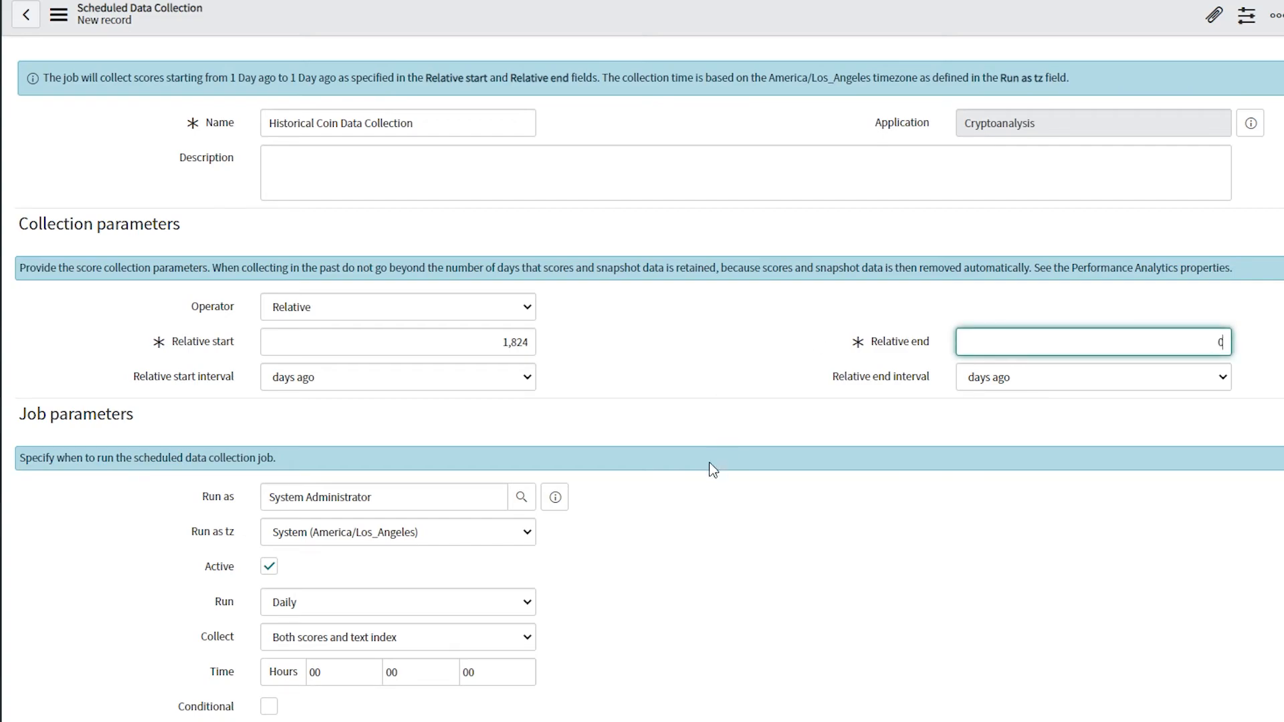
pyautogui.scroll(-1, 510, 606)
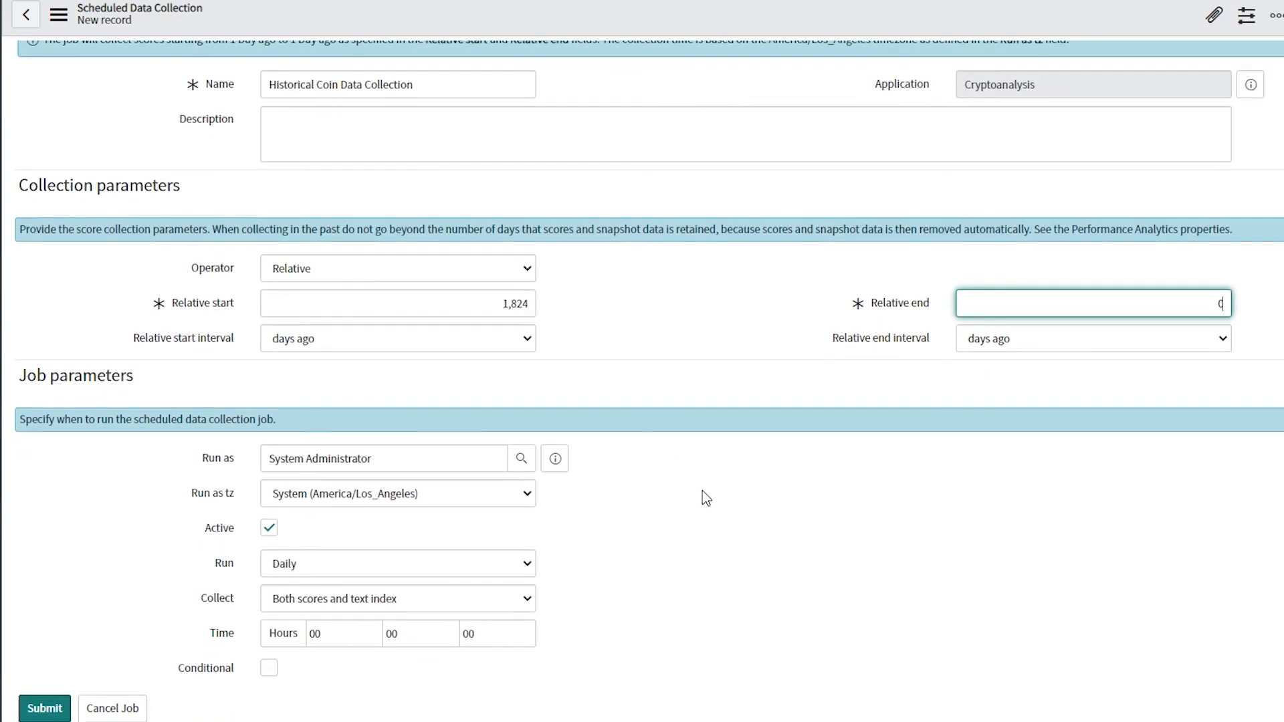
pyautogui.click(45, 710)
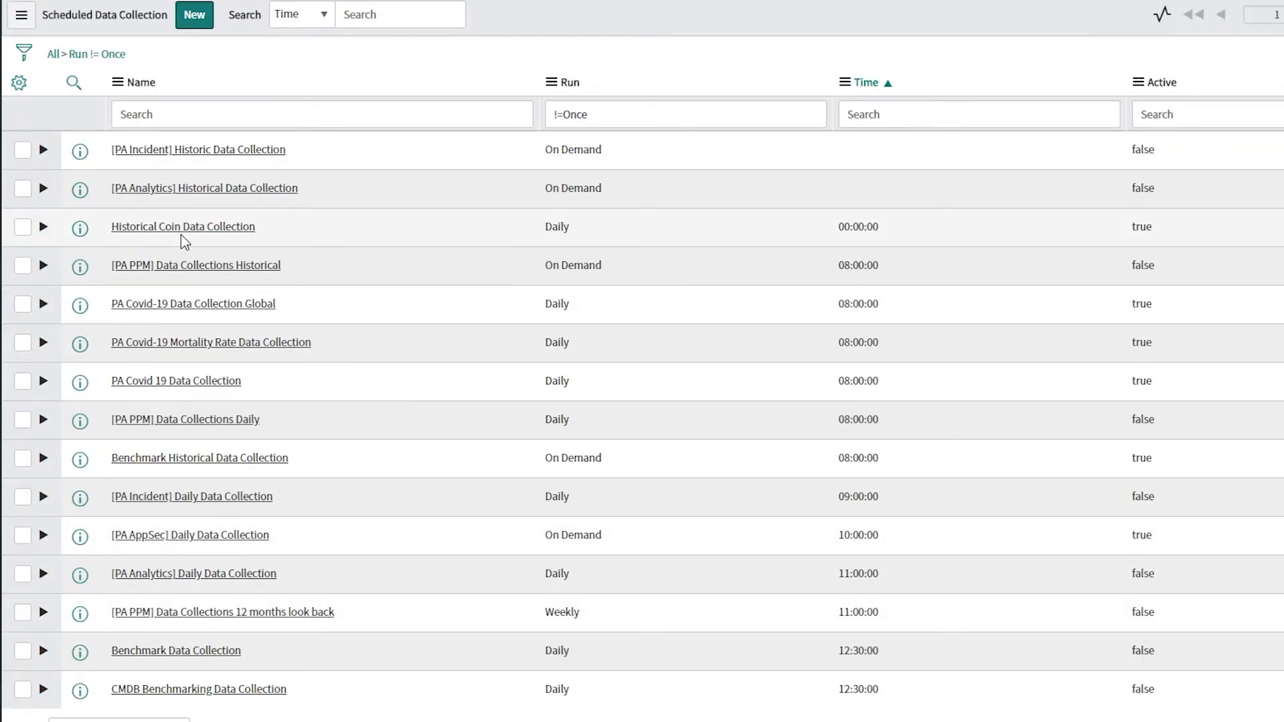
# Reopen the Historical Coin Data Collection job and add Price Indicator to its indicators, saving the membership
pyautogui.click(181, 233)
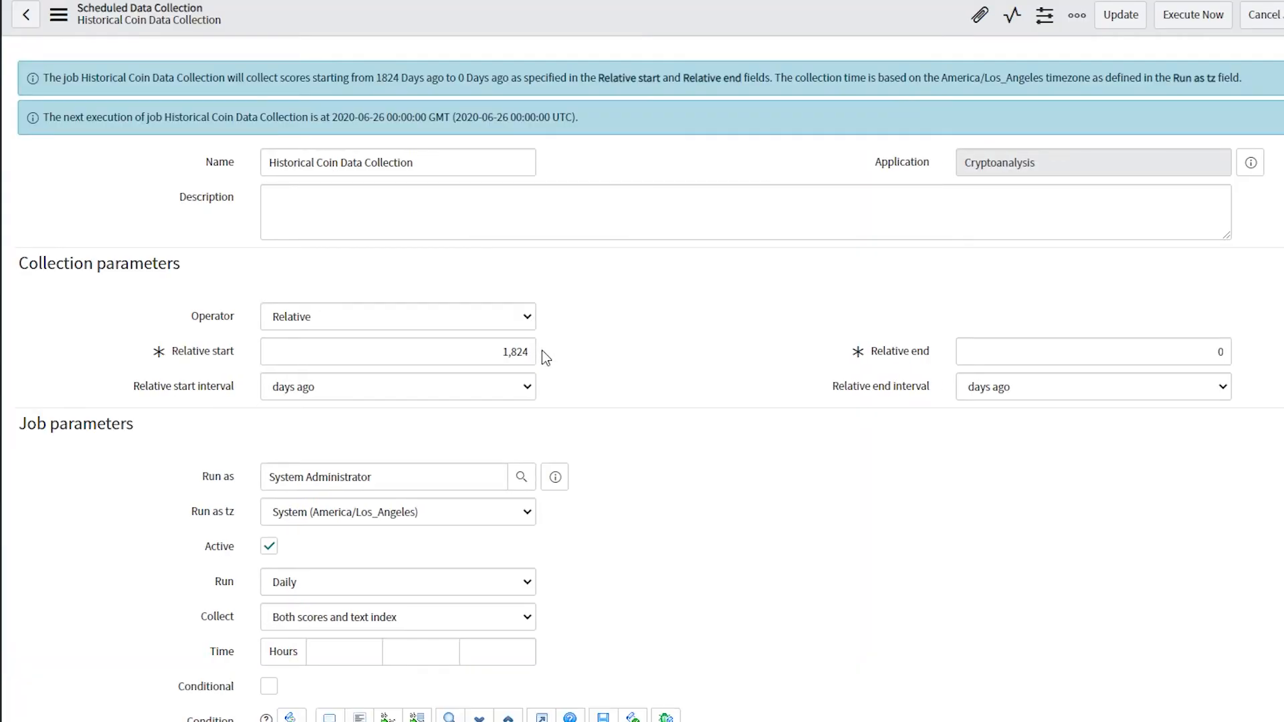
pyautogui.scroll(-5, 725, 270)
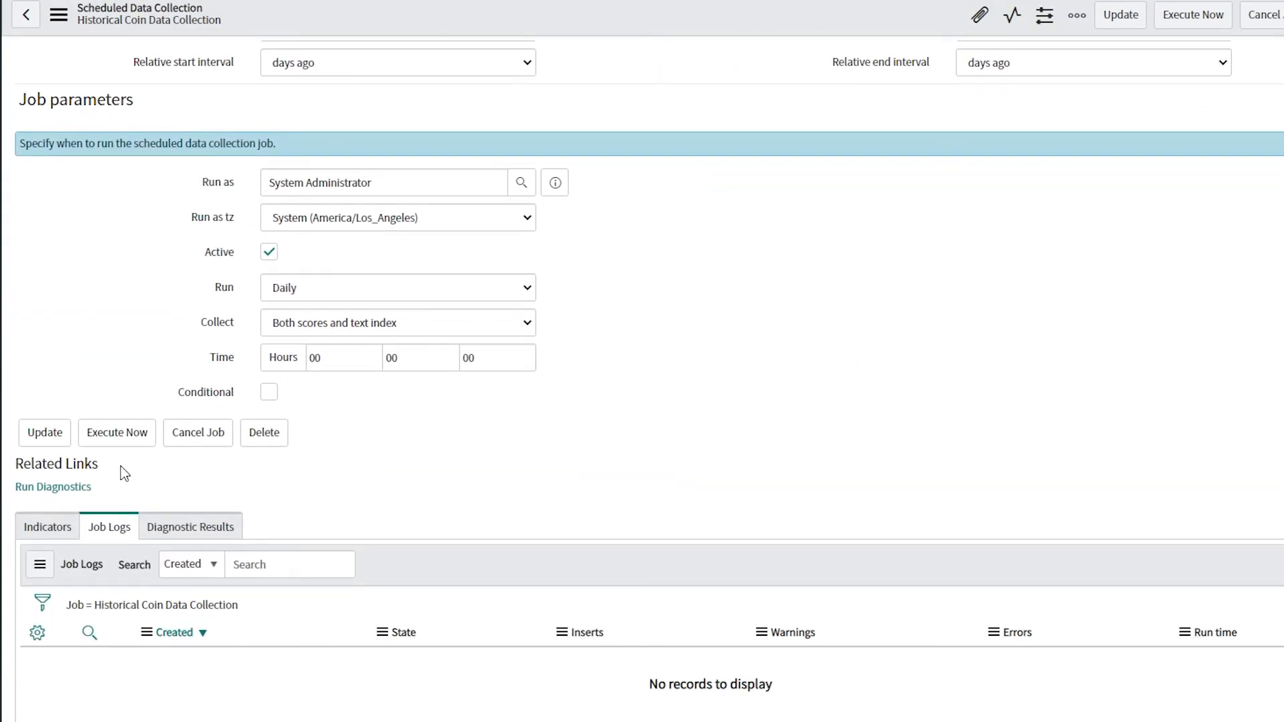
pyautogui.click(53, 529)
pyautogui.click(135, 576)
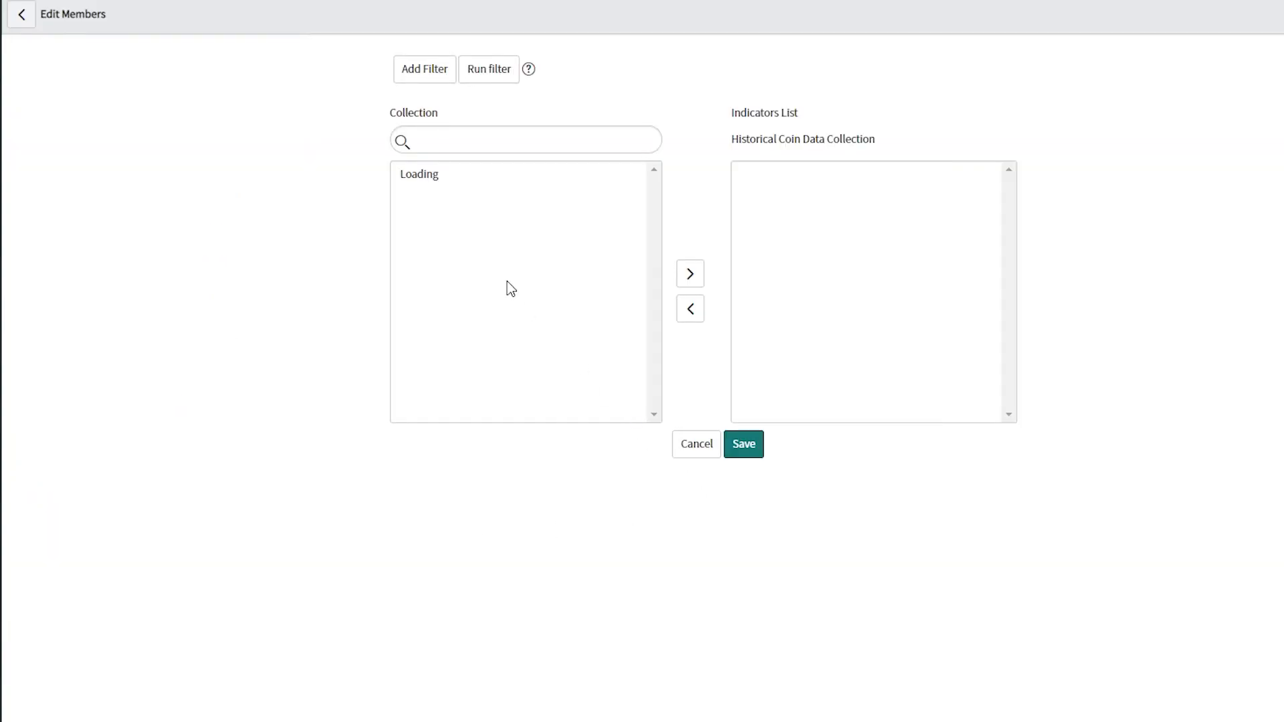
pyautogui.click(451, 229)
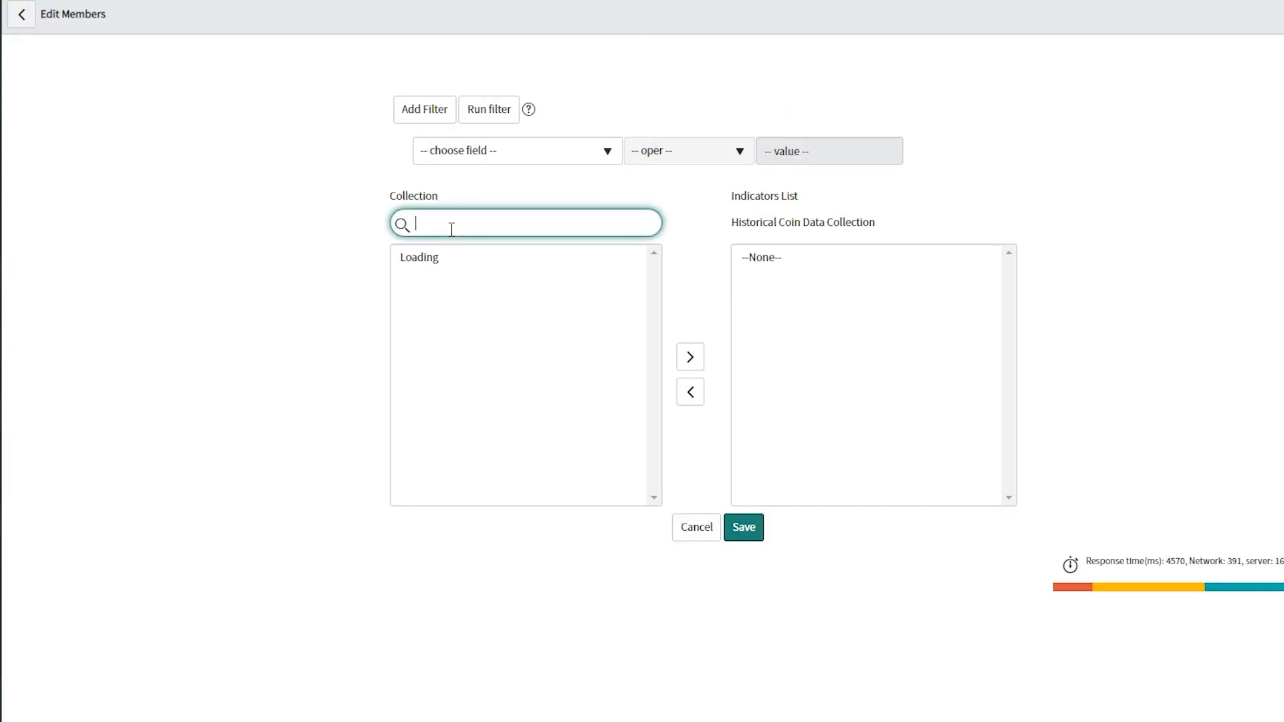
pyautogui.write('price')
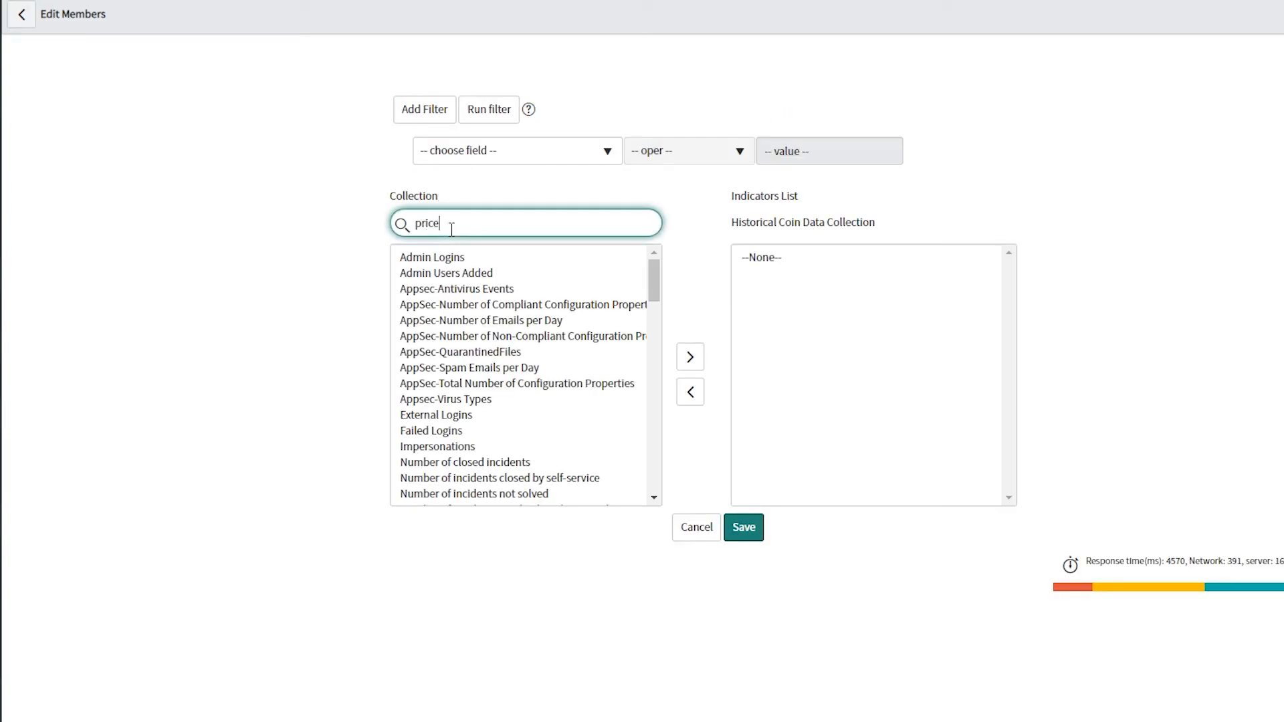
pyautogui.click(471, 260)
pyautogui.click(689, 357)
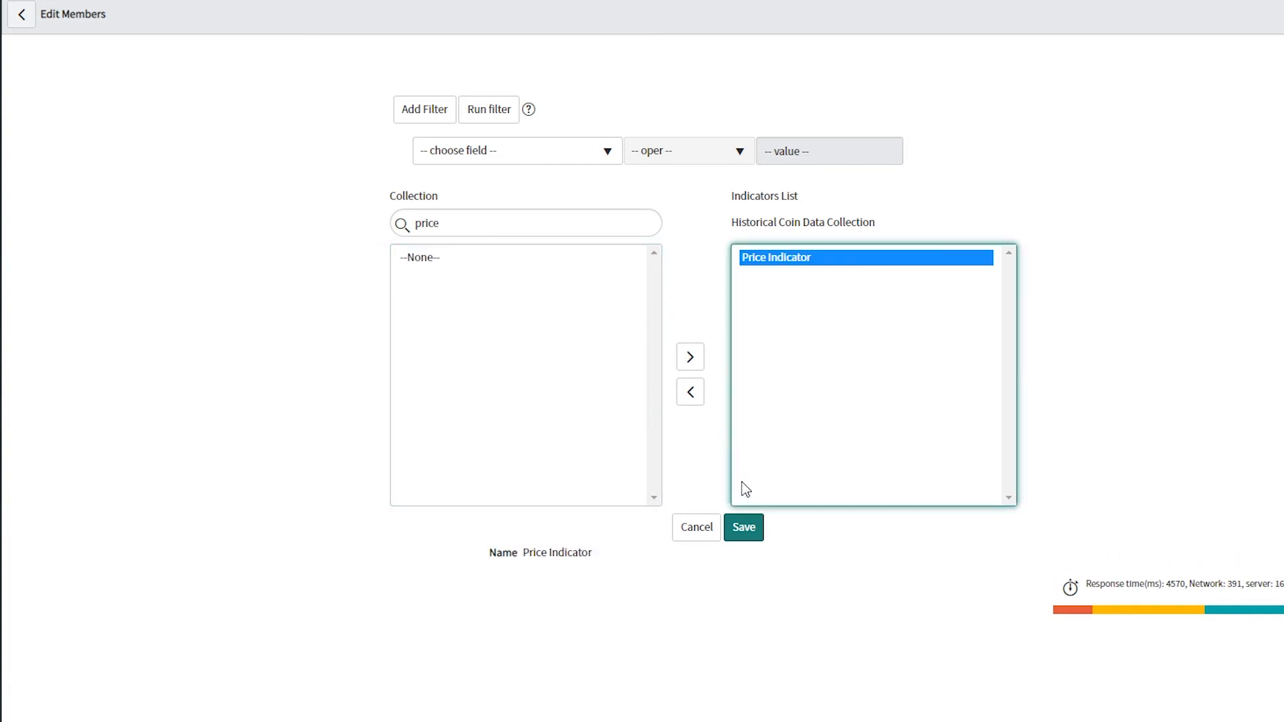
pyautogui.click(738, 531)
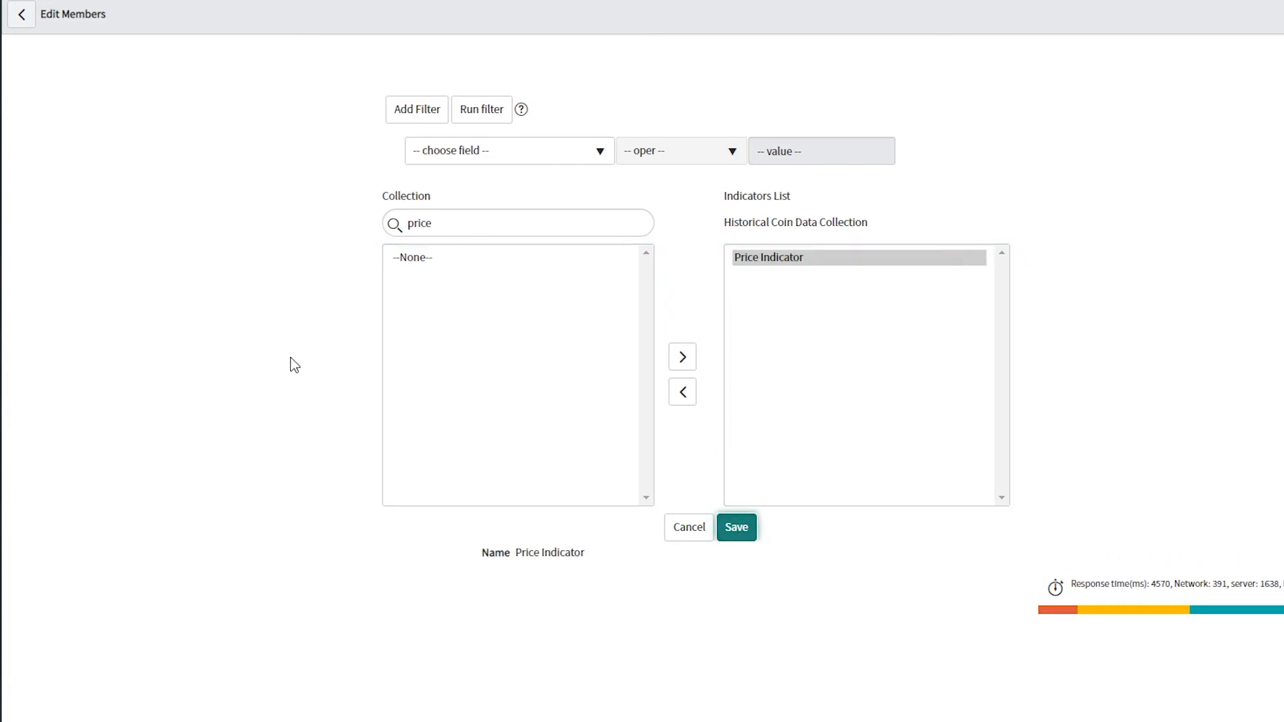
# Execute the Historical Coin Data Collection job immediately and check its start range in the notice
pyautogui.scroll(-4, 744, 271)
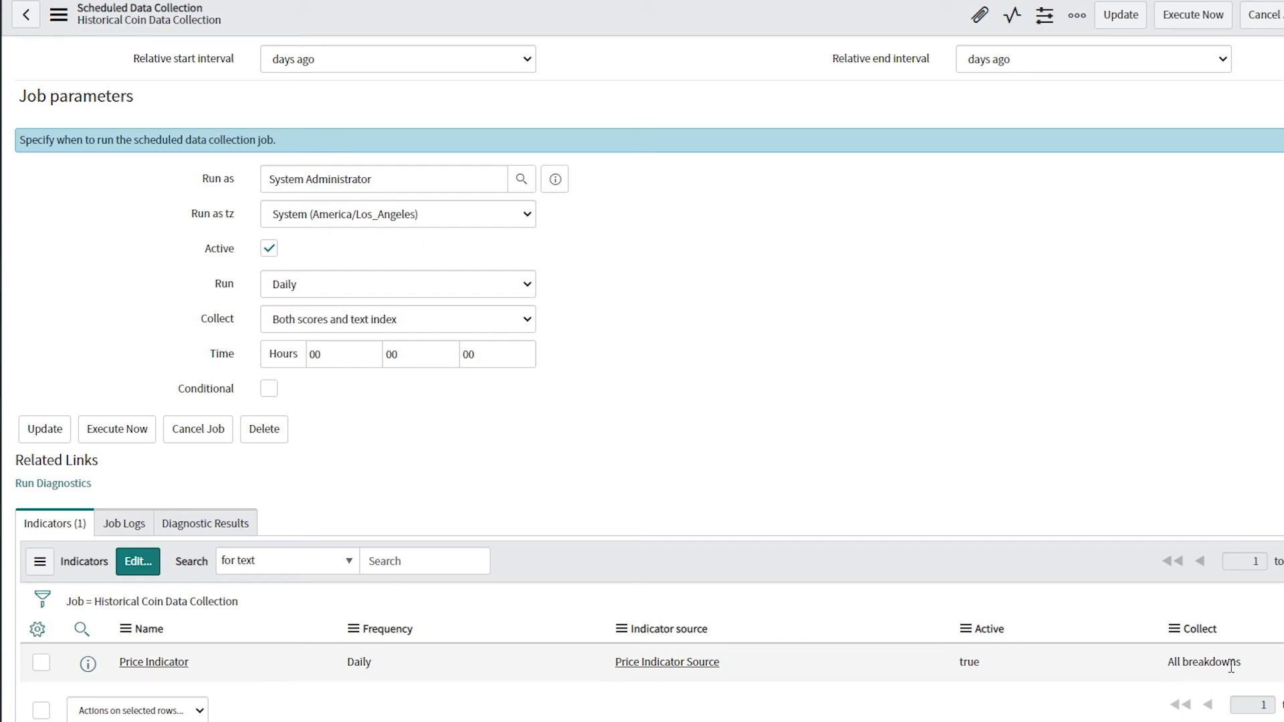
pyautogui.click(115, 440)
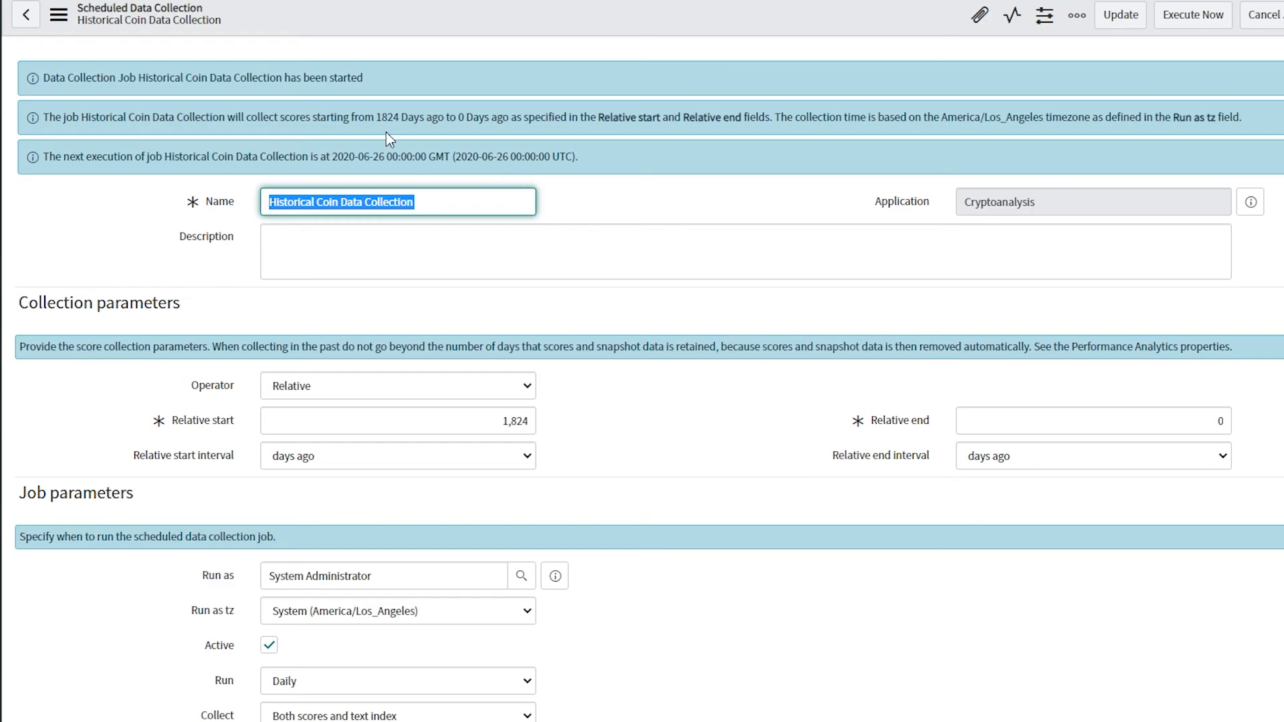
pyautogui.moveTo(374, 117); pyautogui.dragTo(415, 117)
pyautogui.click(724, 276)
# Monitor the collection run in the job logs, reloading the record to check its state, inserts, warnings and errors
pyautogui.scroll(-5, 779, 354)
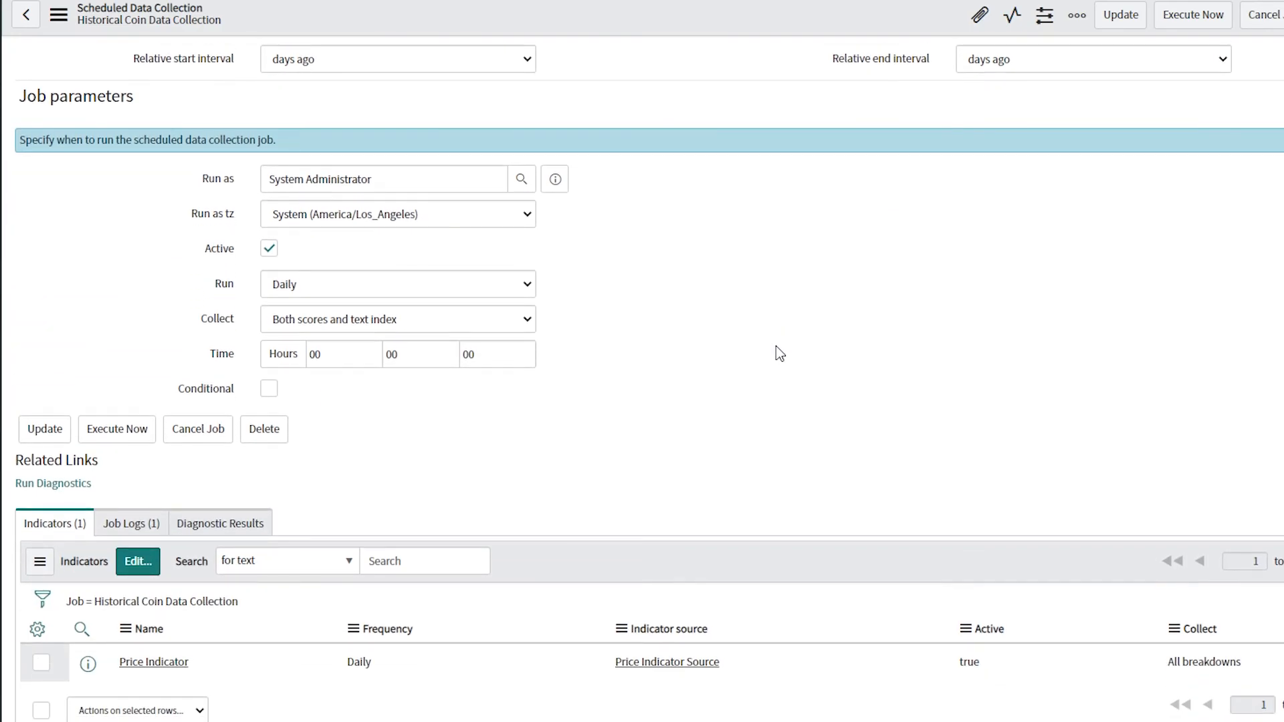
pyautogui.click(148, 526)
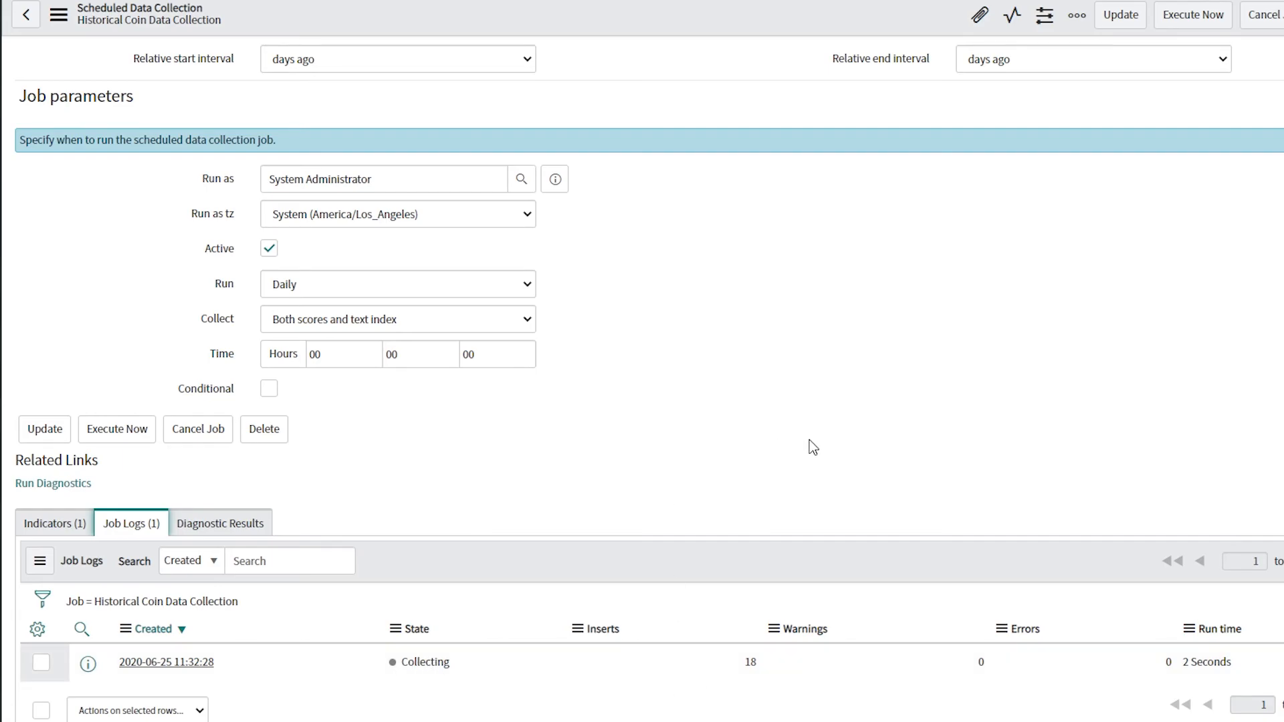
pyautogui.scroll(5, 810, 443)
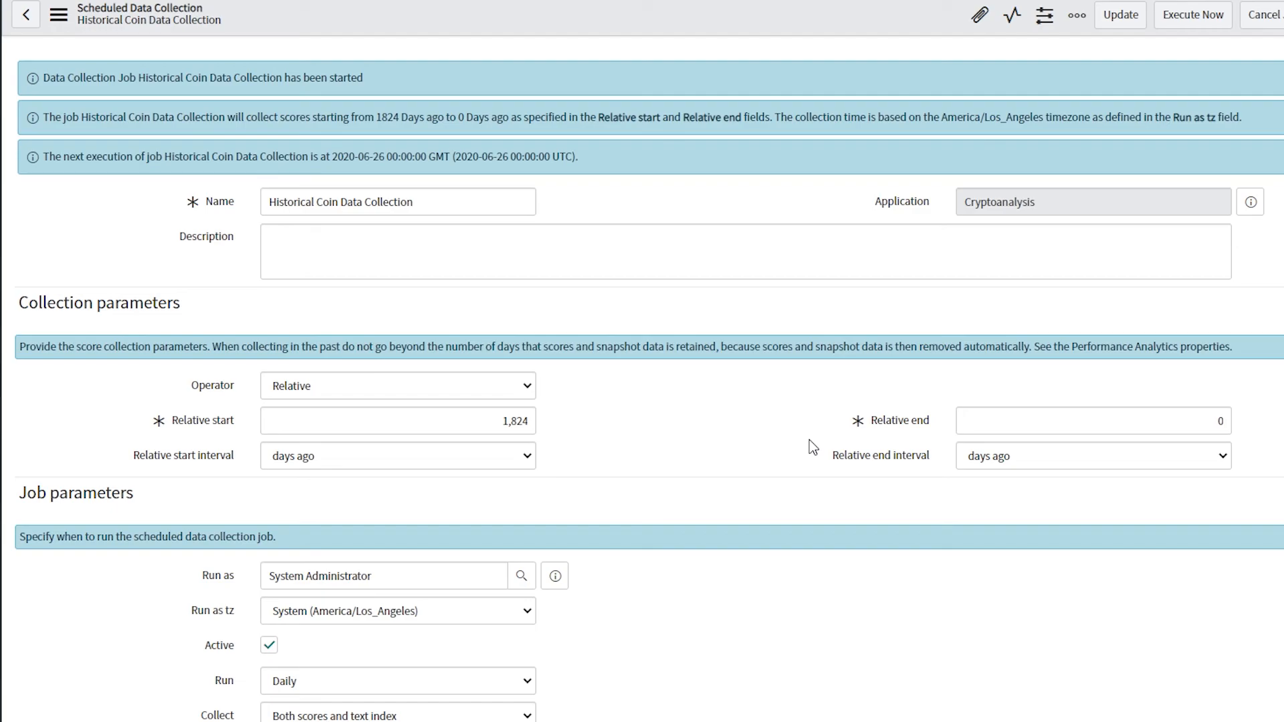
pyautogui.scroll(-6, 676, 260)
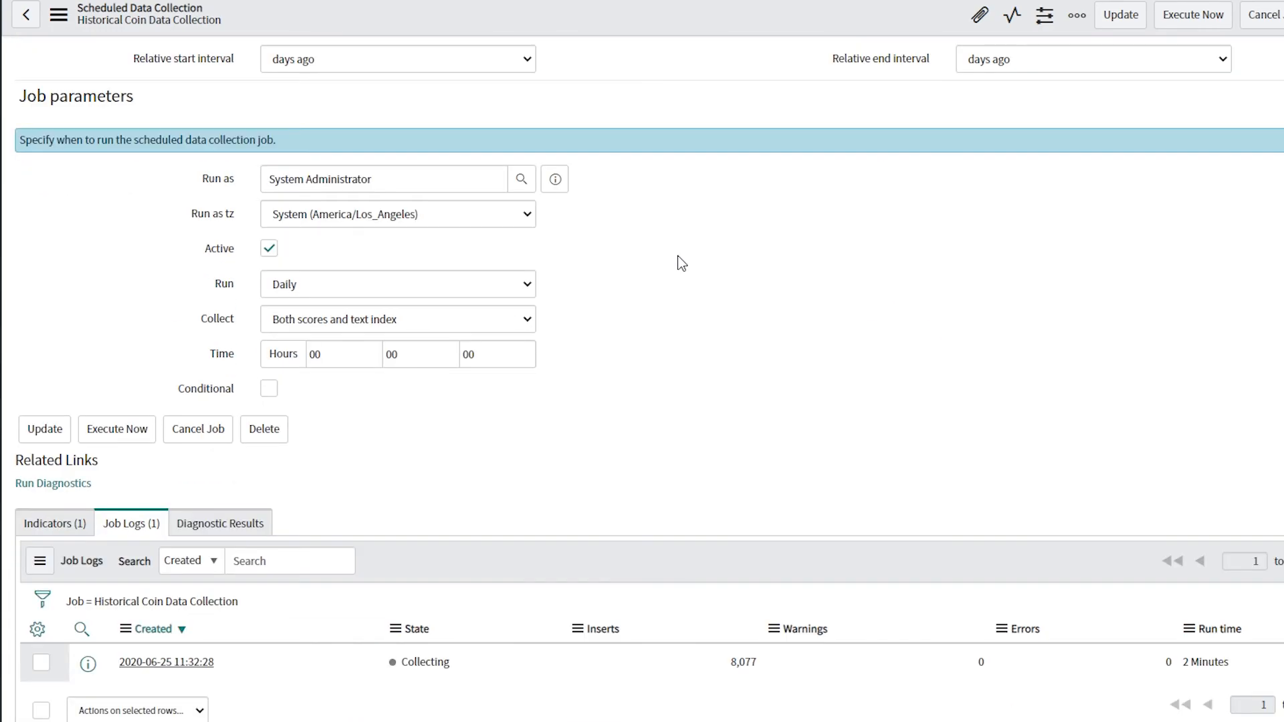
pyautogui.press('F5')
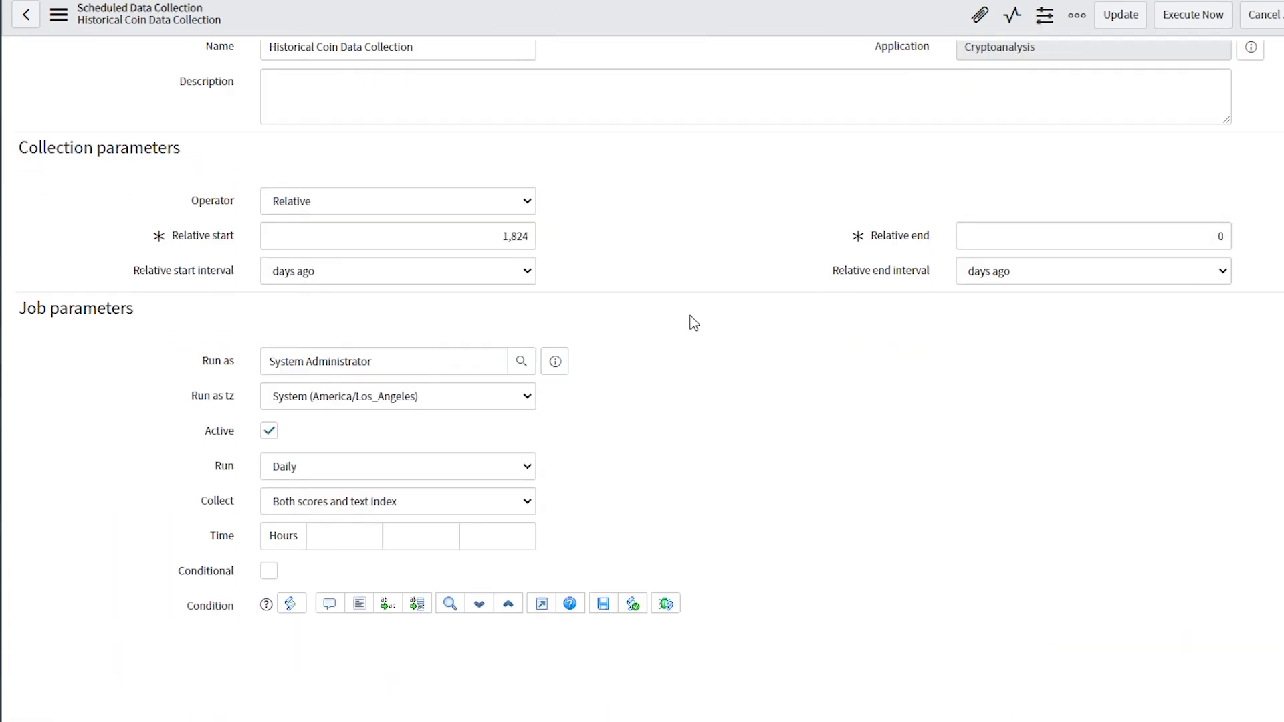
pyautogui.rightClick(714, 14)
pyautogui.click(767, 321)
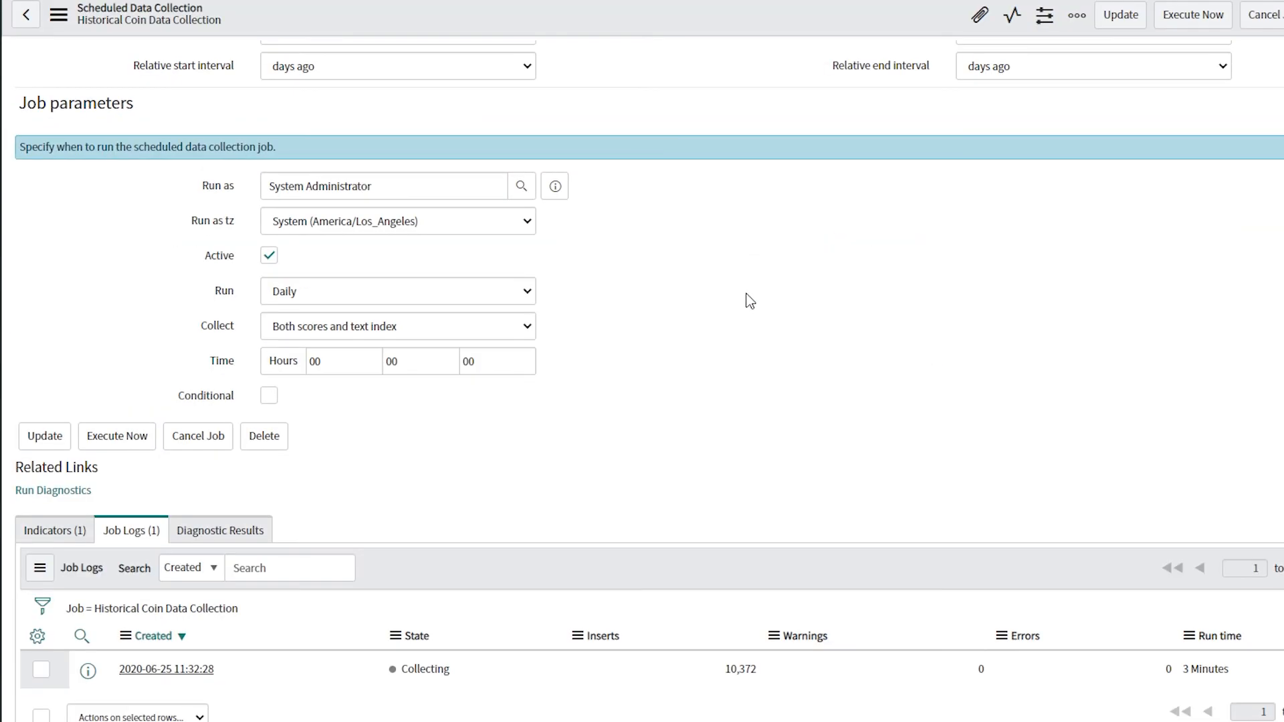
pyautogui.rightClick(688, 14)
pyautogui.click(763, 328)
pyautogui.press('F5')
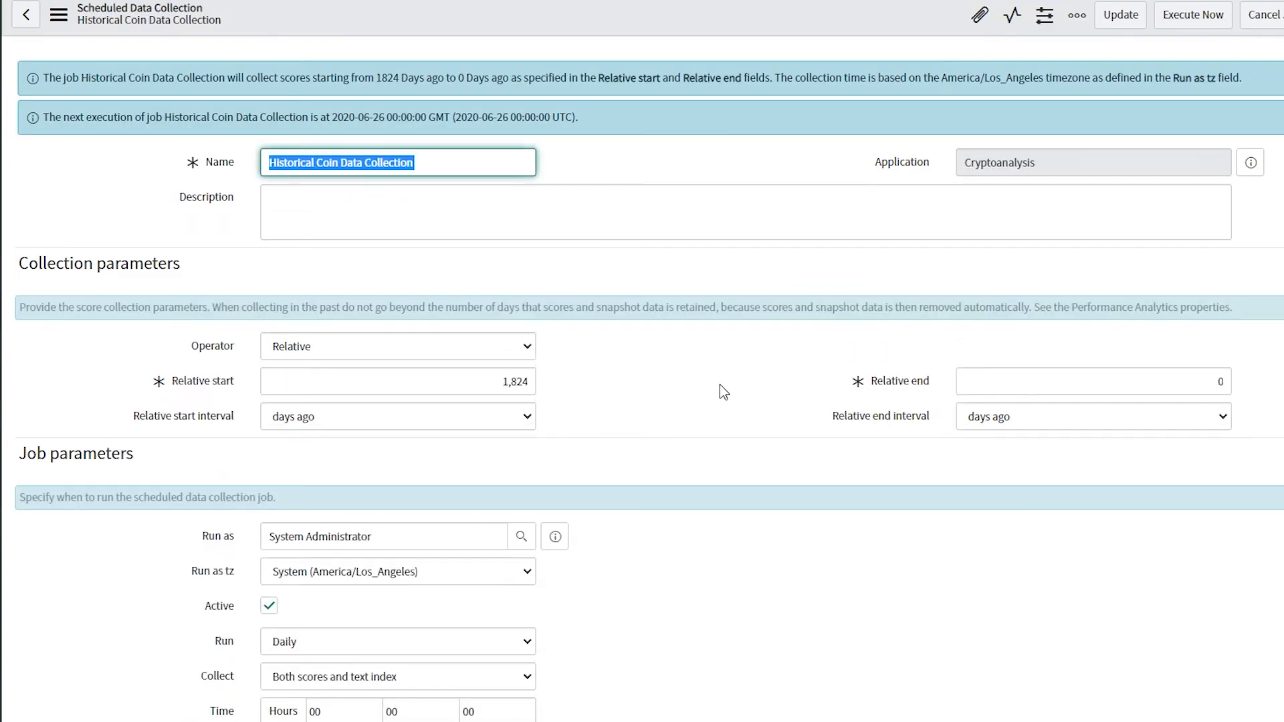
pyautogui.scroll(-4, 720, 384)
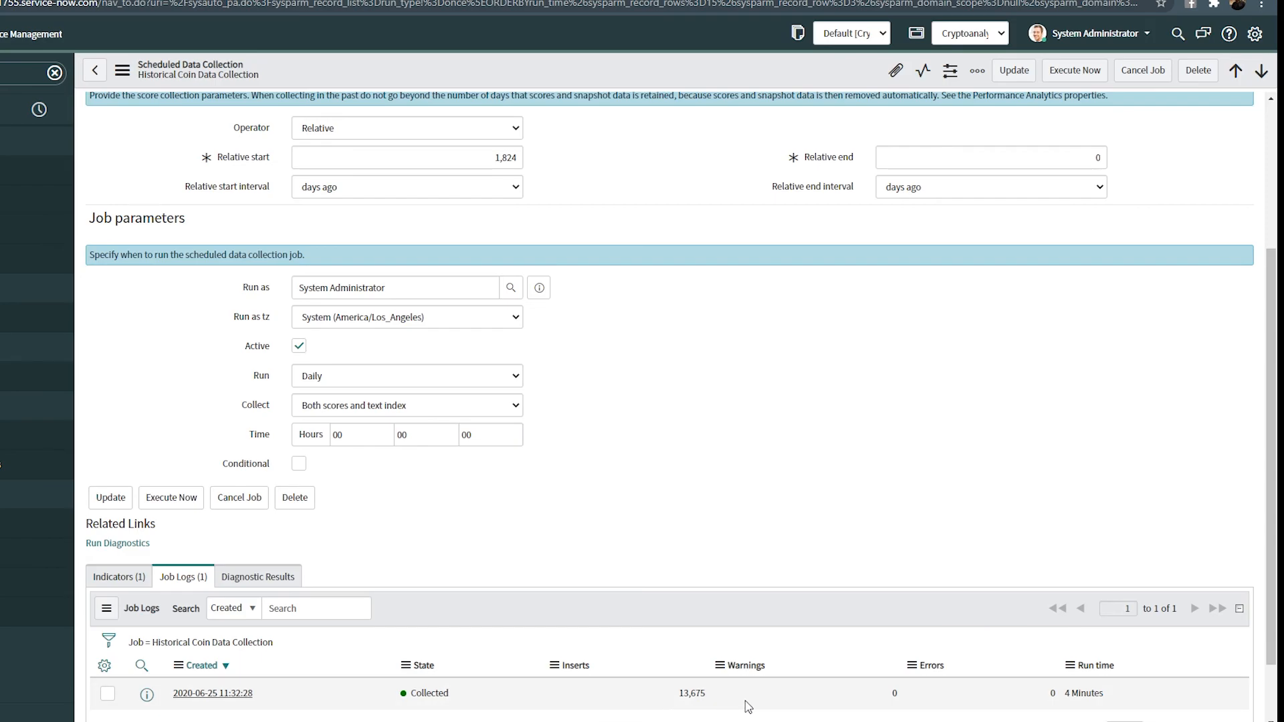
# Navigate to the automated indicators, filter their names by "price", and open the Price Indicator record
pyautogui.scroll(3, 608, 452)
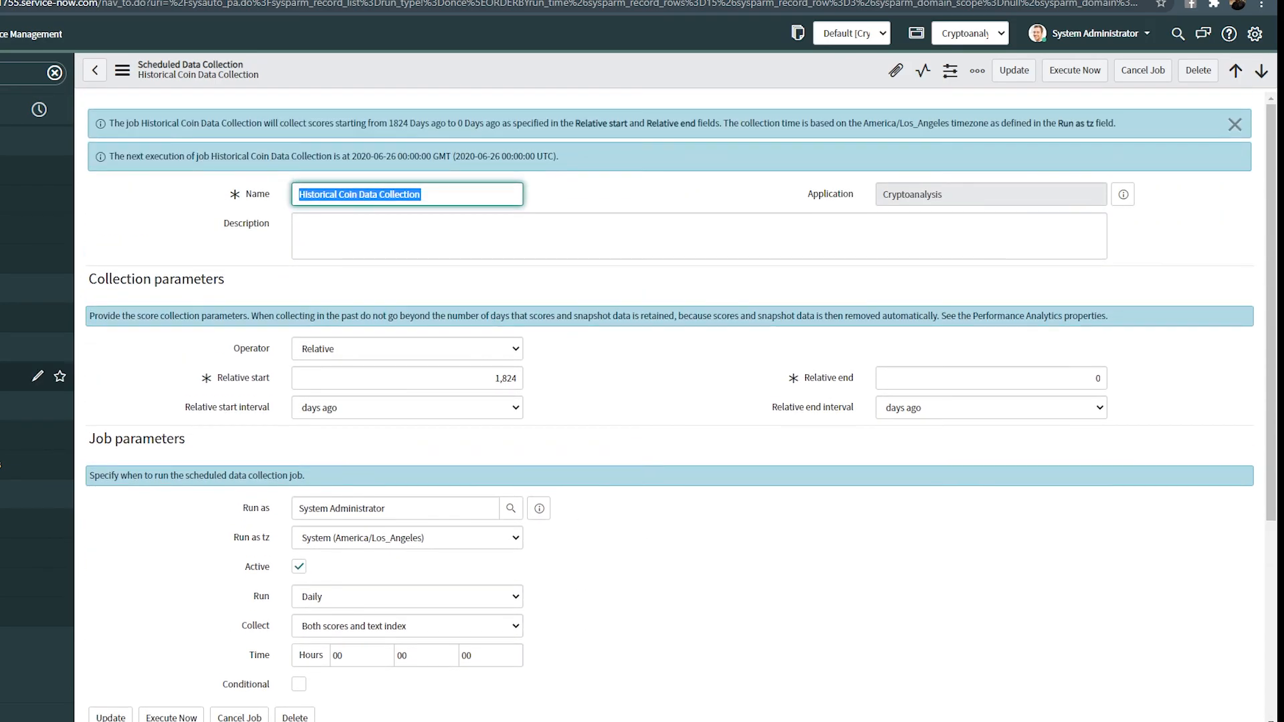
pyautogui.press('BackSpace')
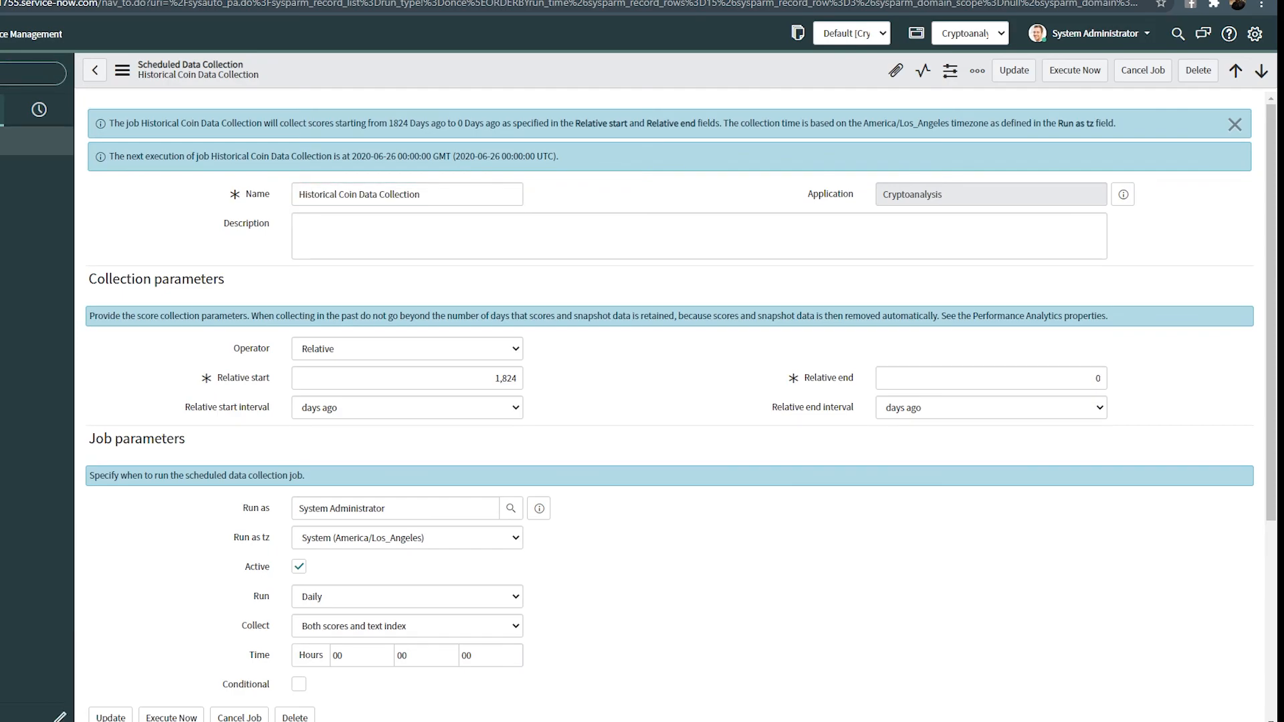
pyautogui.write('indi')
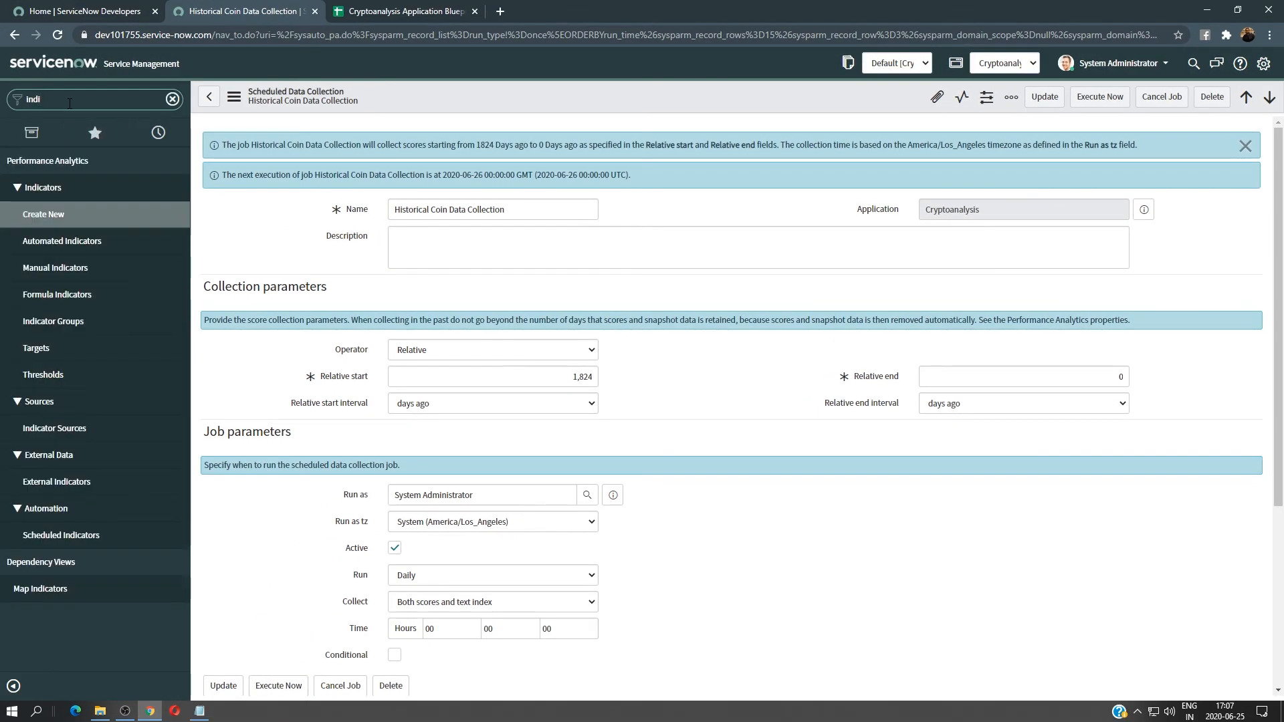
pyautogui.click(77, 244)
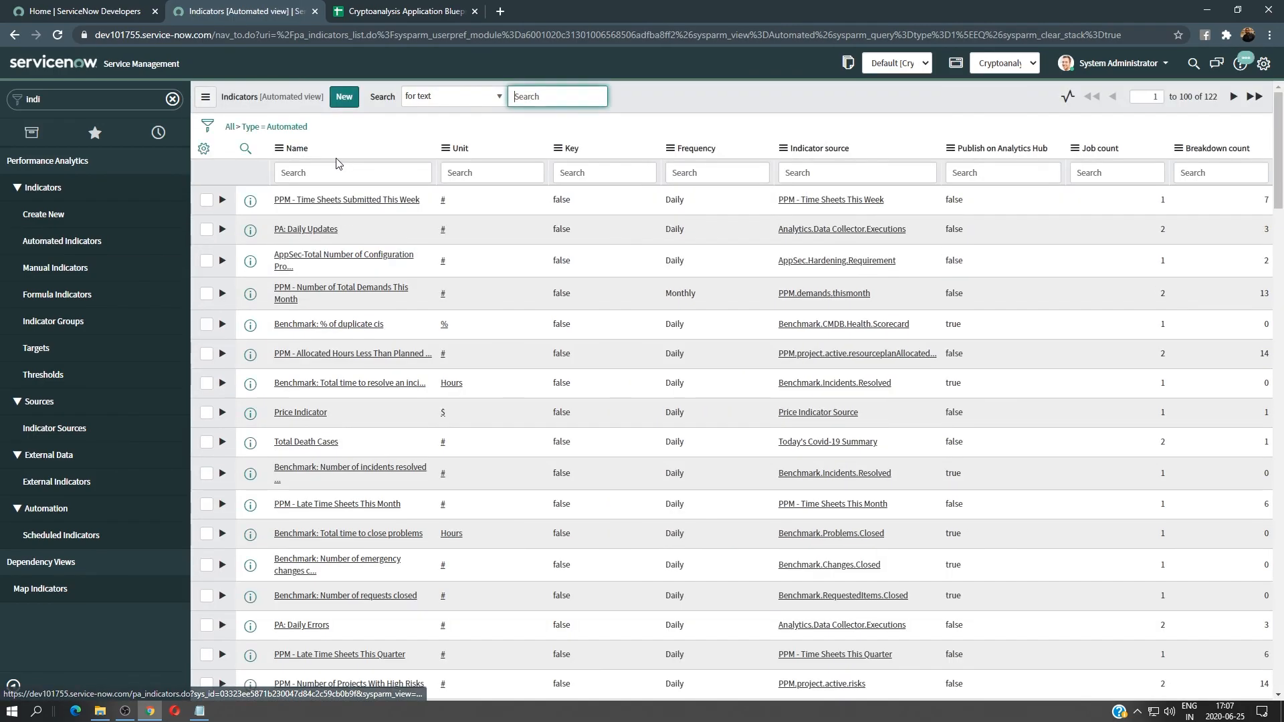
pyautogui.click(345, 174)
pyautogui.write('price')
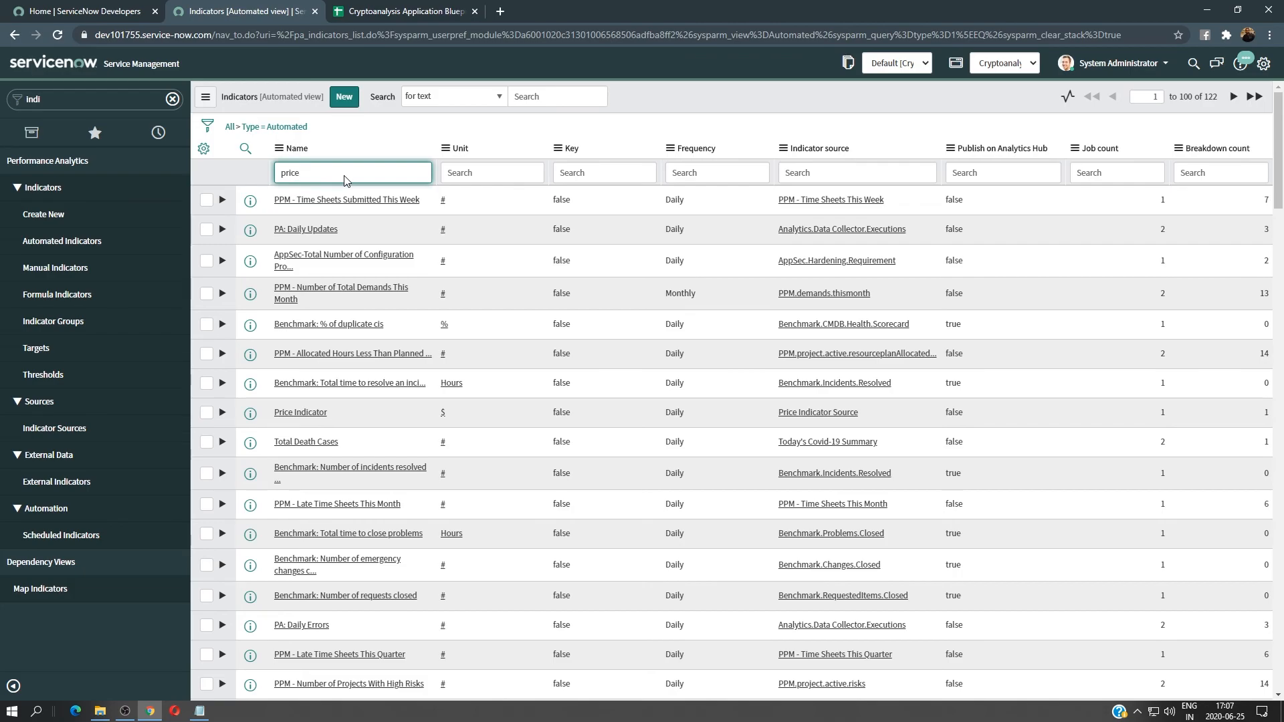
pyautogui.press('Return')
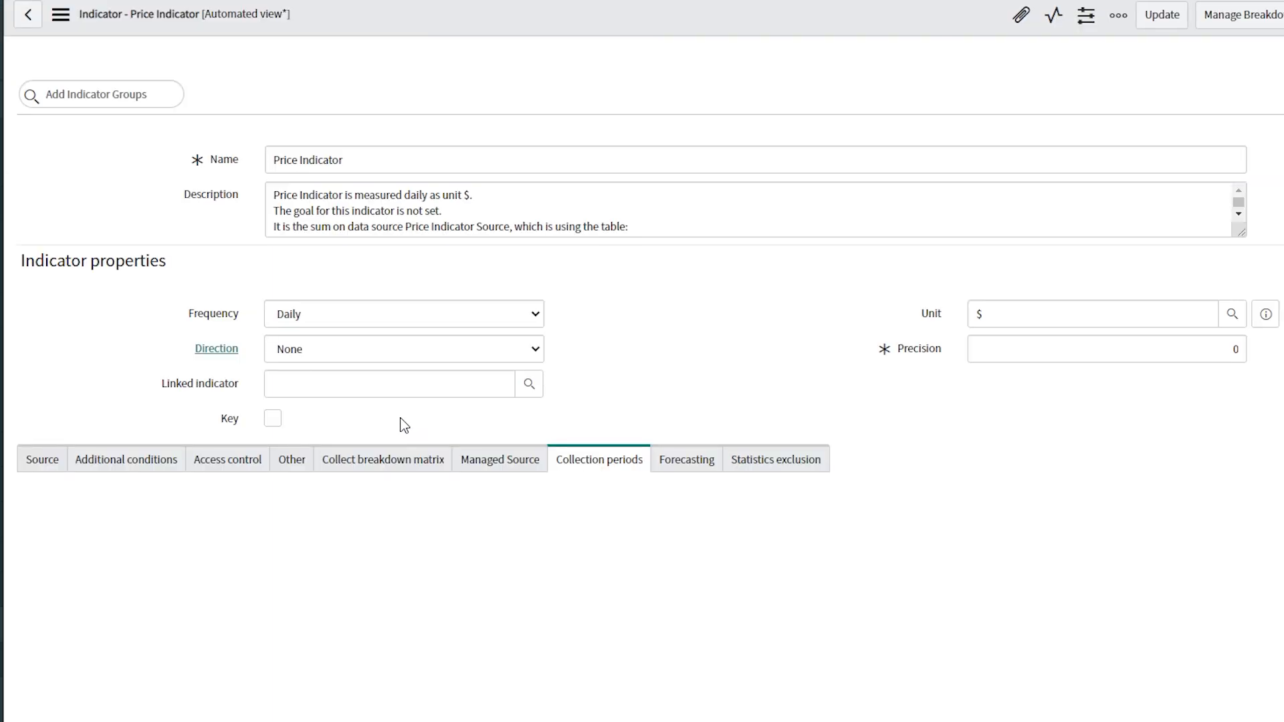
# Open the scores for Price Indicator and page back through the daily coin prices to the May 20 - May 26 period
pyautogui.scroll(-5, 612, 388)
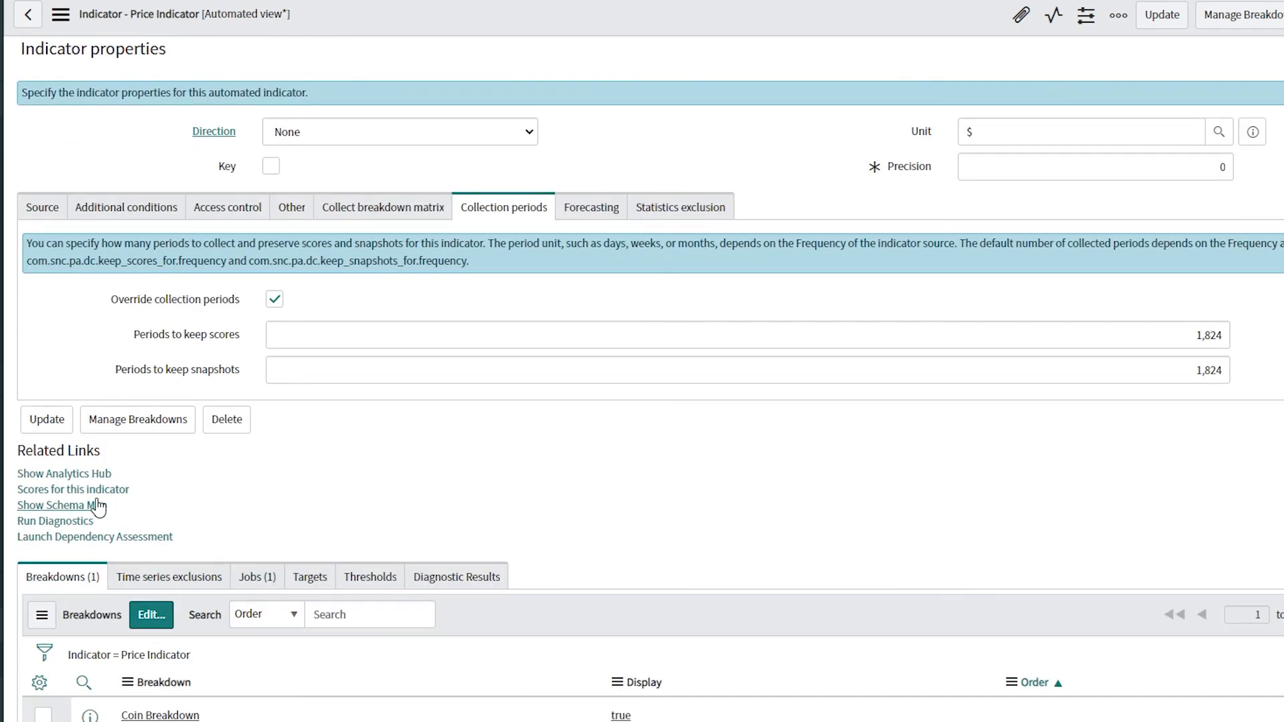
pyautogui.click(100, 490)
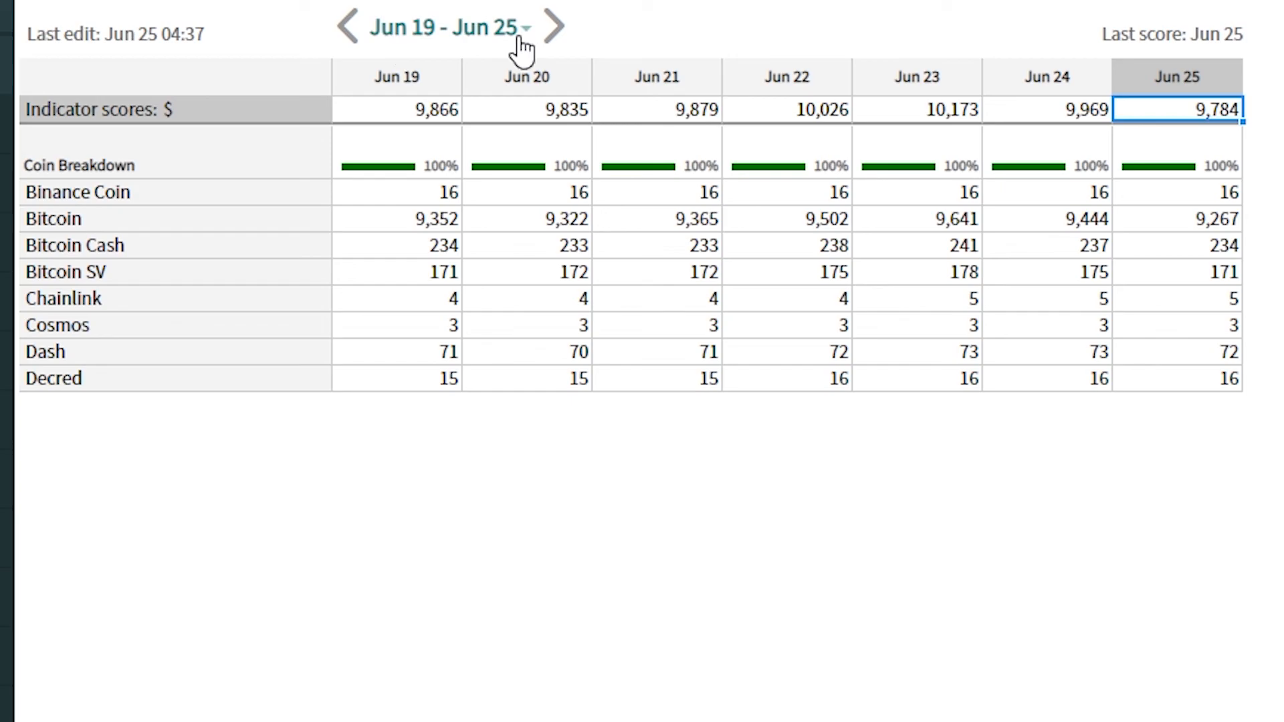
pyautogui.click(347, 28)
pyautogui.click(346, 28)
pyautogui.click(346, 28)
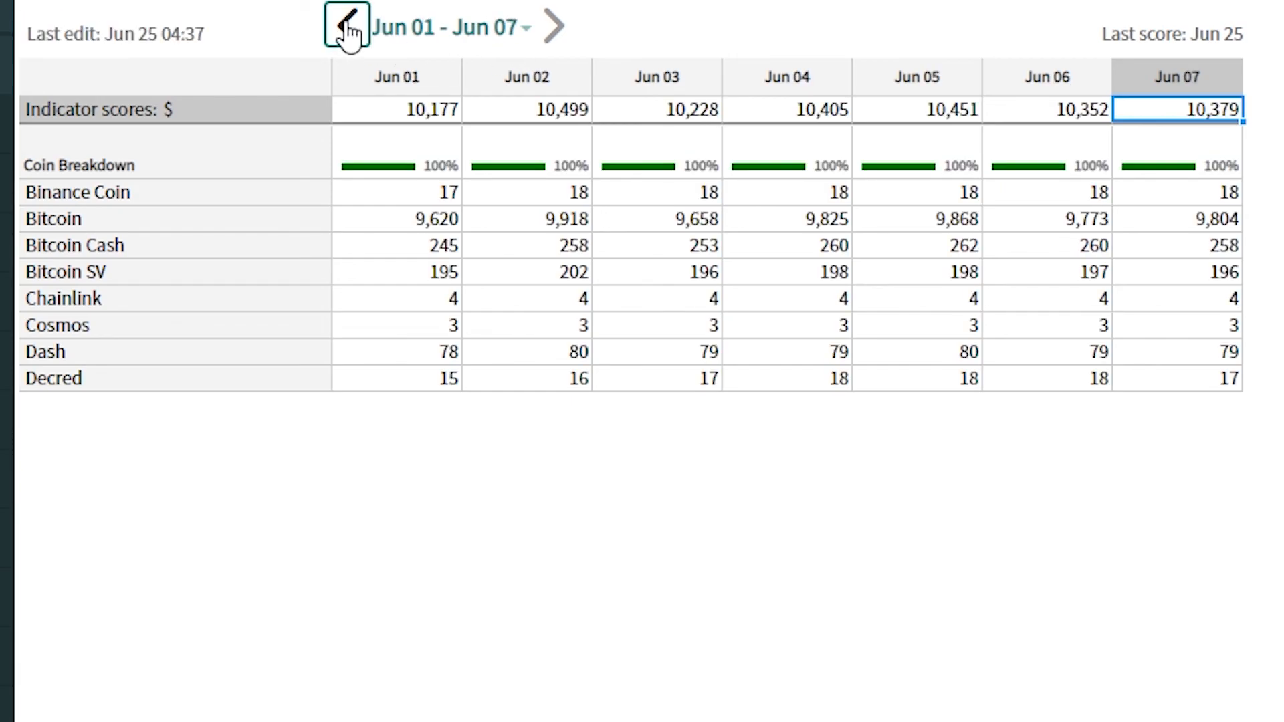
pyautogui.click(346, 28)
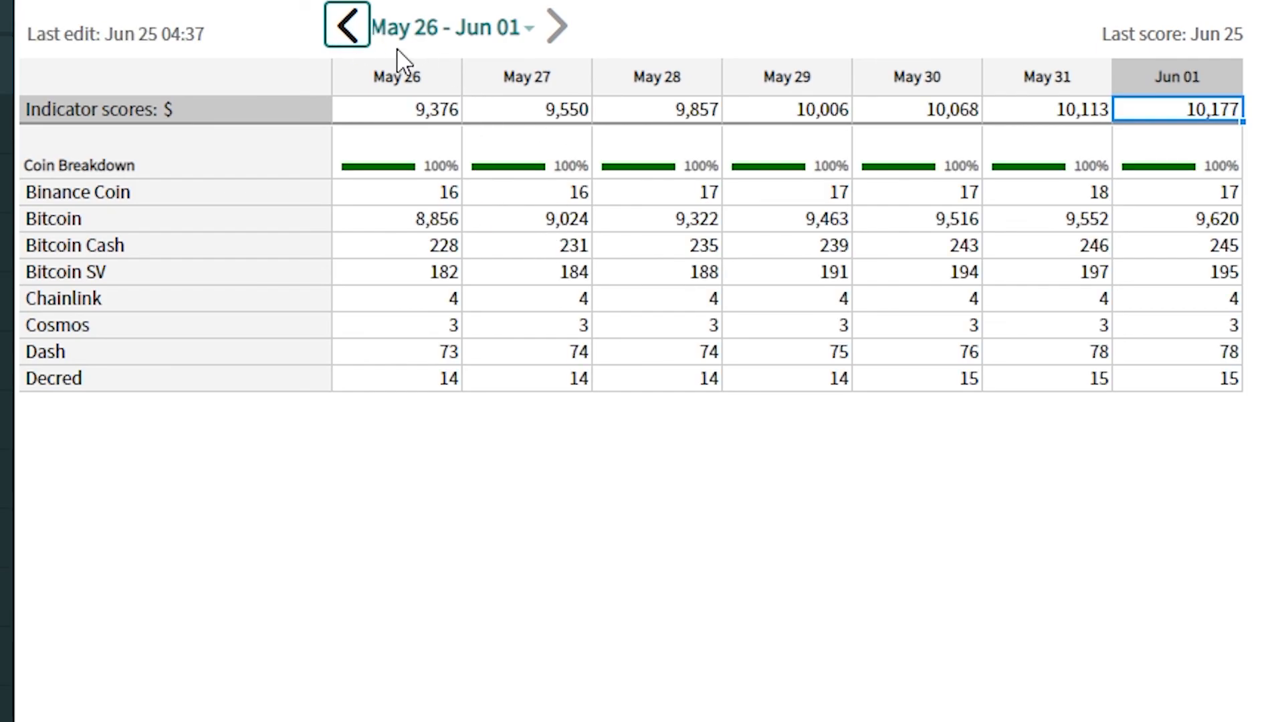
pyautogui.click(347, 26)
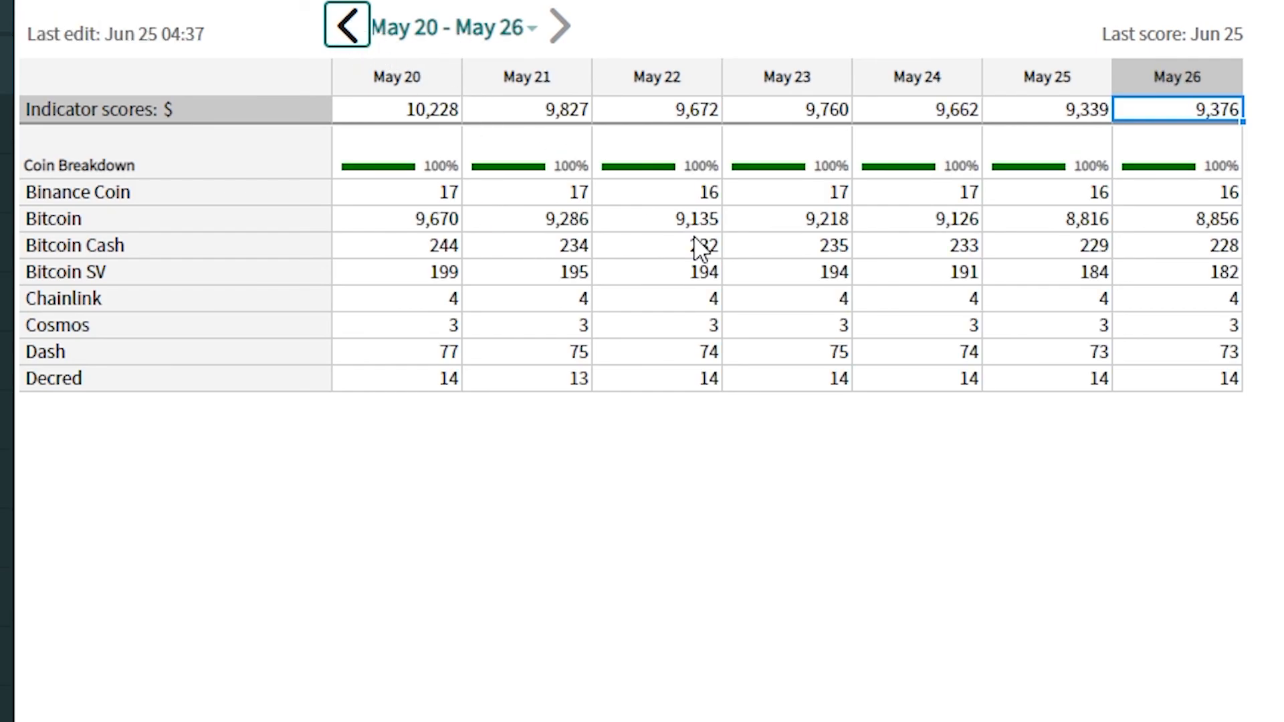